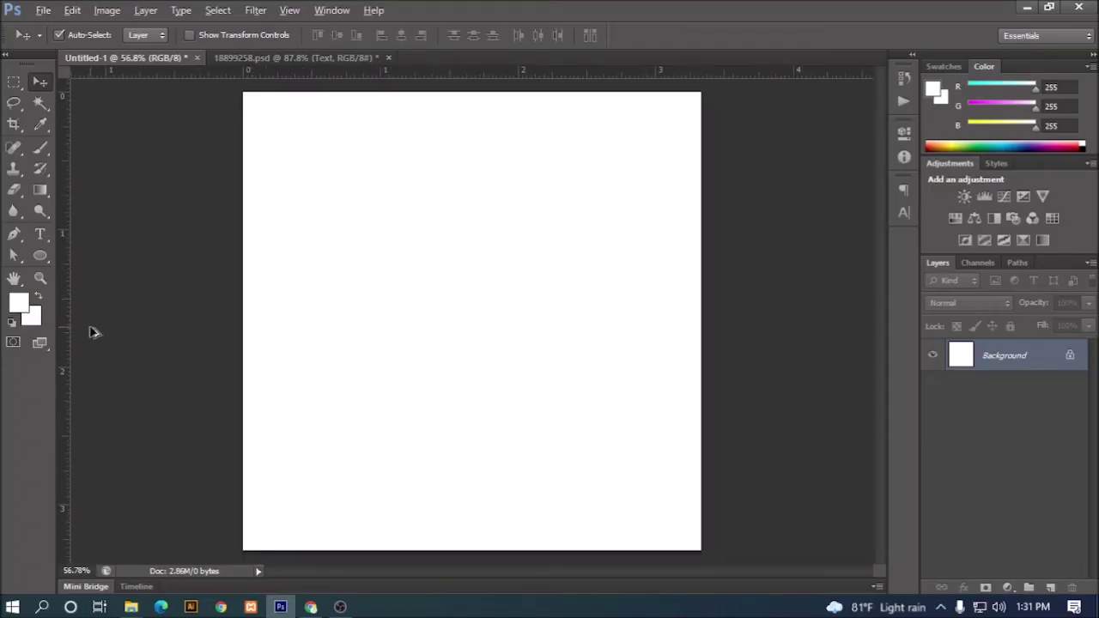
Step: Add vertical guides at the blank canvas's left and right edges
scroll(142, 328, down, 2)
drag(79, 335, 281, 341)
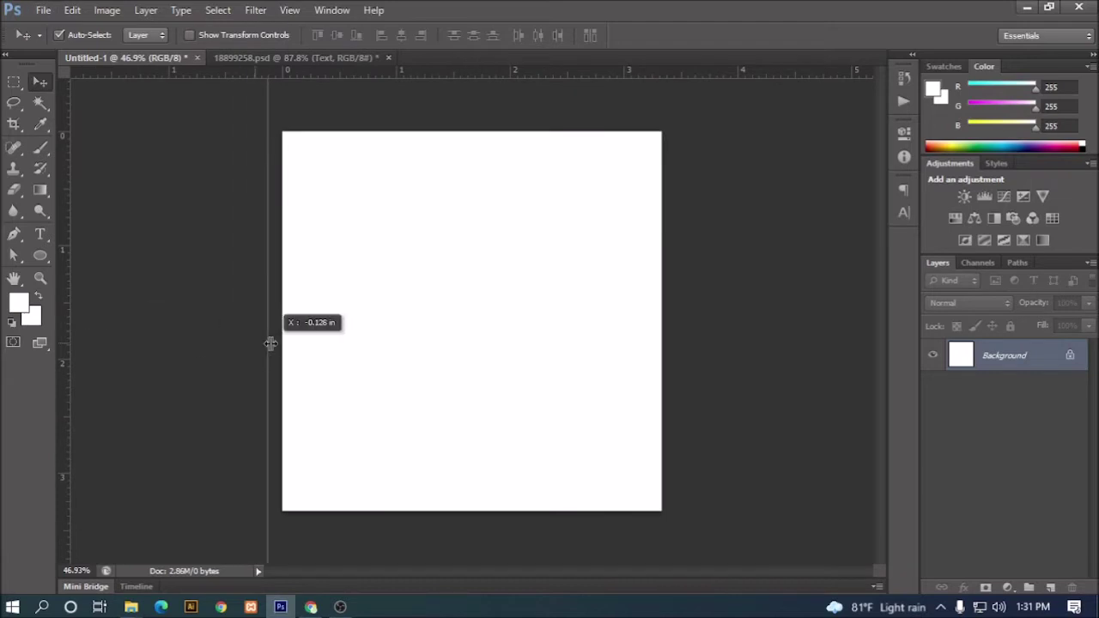
drag(67, 341, 661, 361)
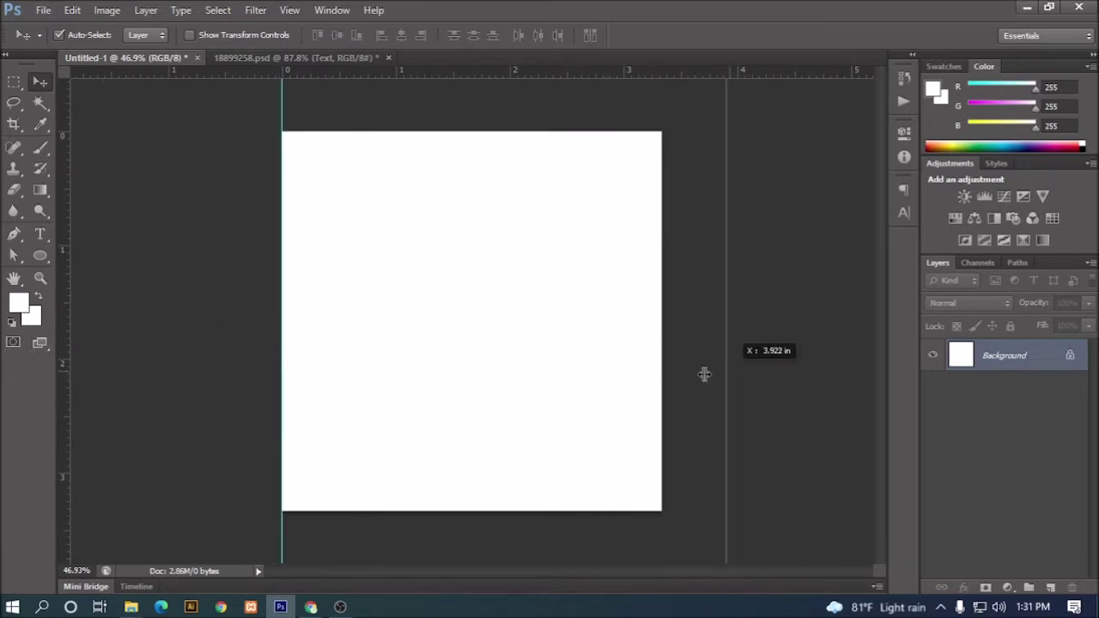
Step: Add horizontal guides at the canvas's top and bottom edges
scroll(661, 378, down, 1)
scroll(478, 133, down, 2)
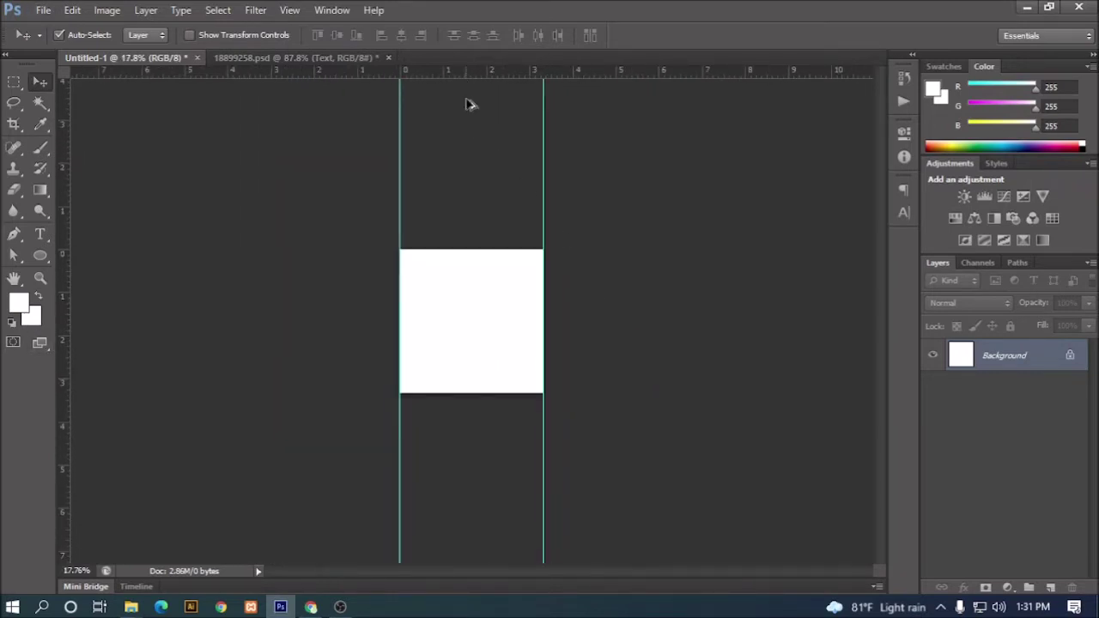
scroll(471, 96, up, 2)
drag(482, 74, 490, 218)
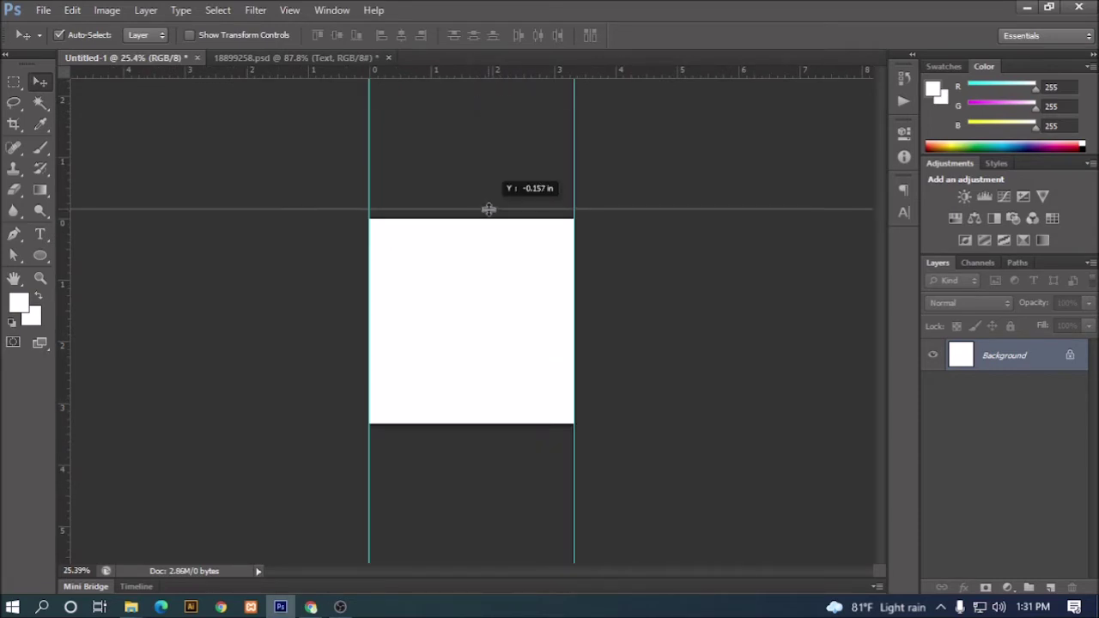
drag(478, 74, 503, 424)
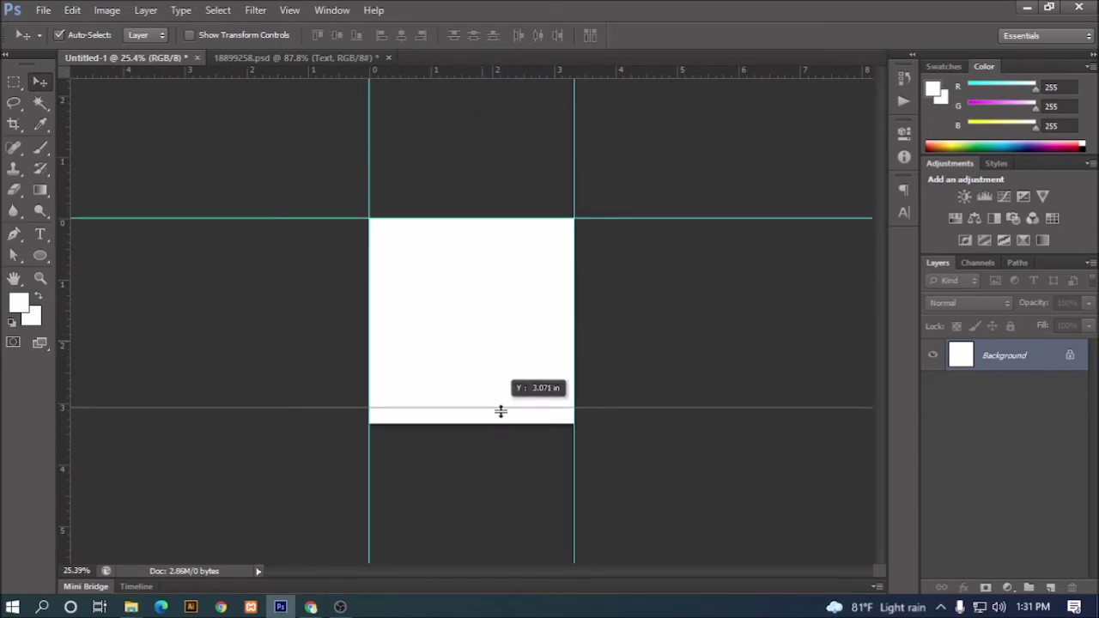
scroll(461, 361, up, 1)
scroll(461, 361, up, 1)
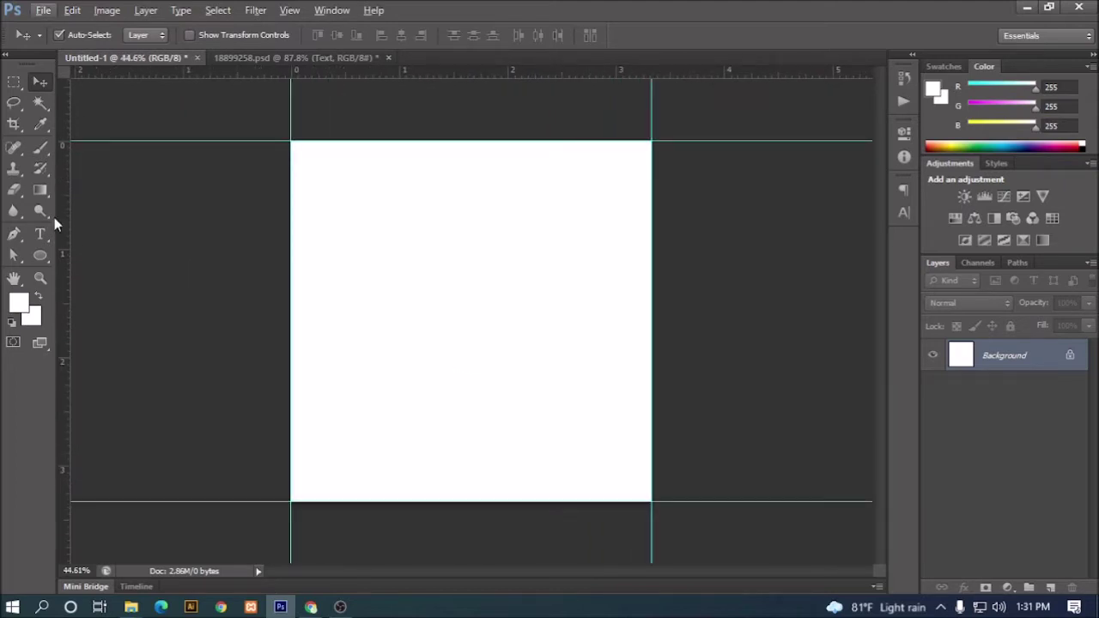
Step: Draw a small rectangle at the canvas's top-left corner with the Rectangle Tool
drag(44, 252, 86, 253)
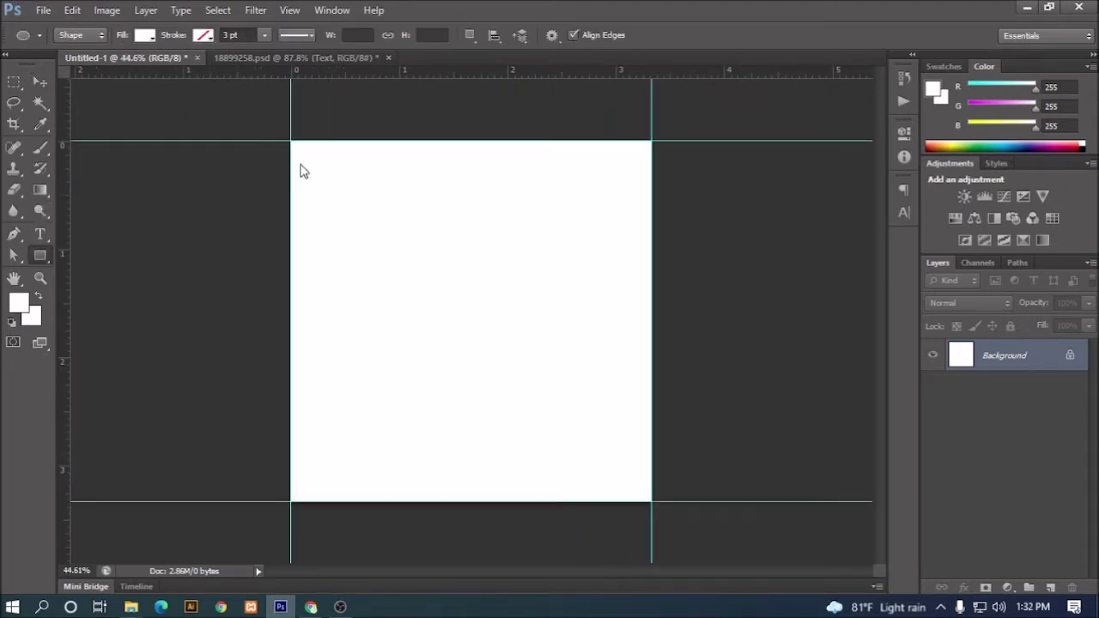
scroll(329, 169, up, 1)
scroll(232, 192, up, 4)
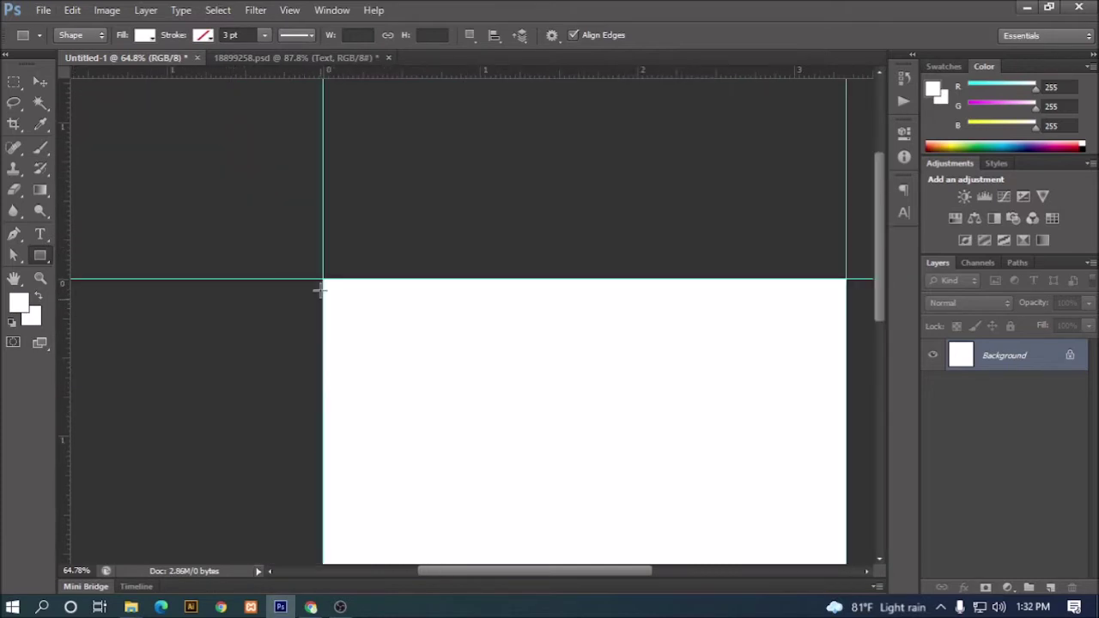
scroll(321, 286, up, 1)
scroll(327, 279, up, 2)
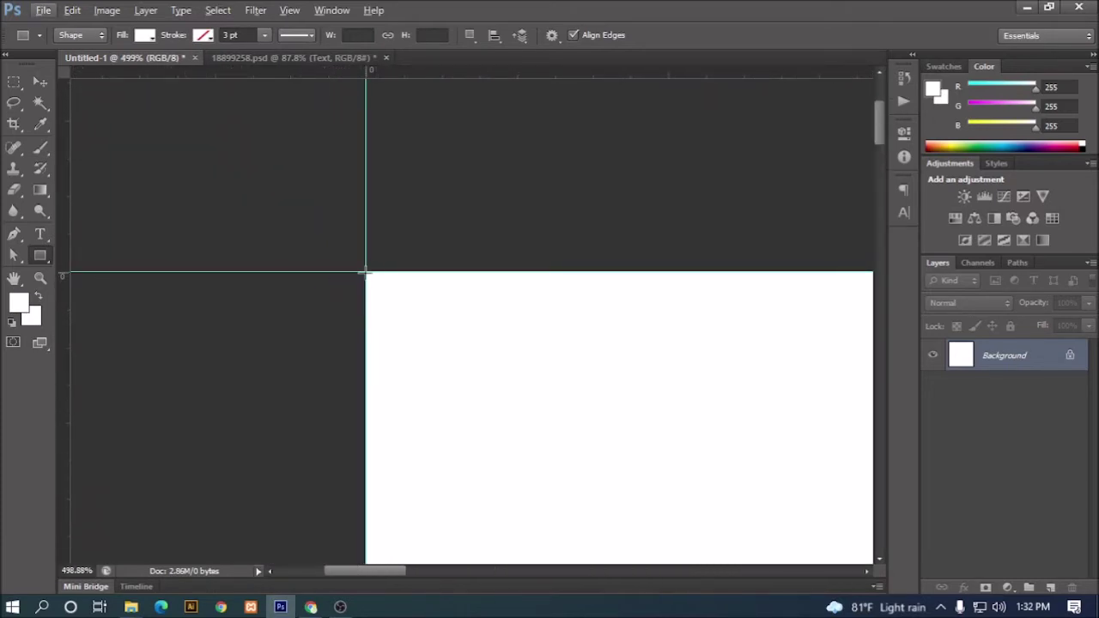
drag(365, 273, 406, 312)
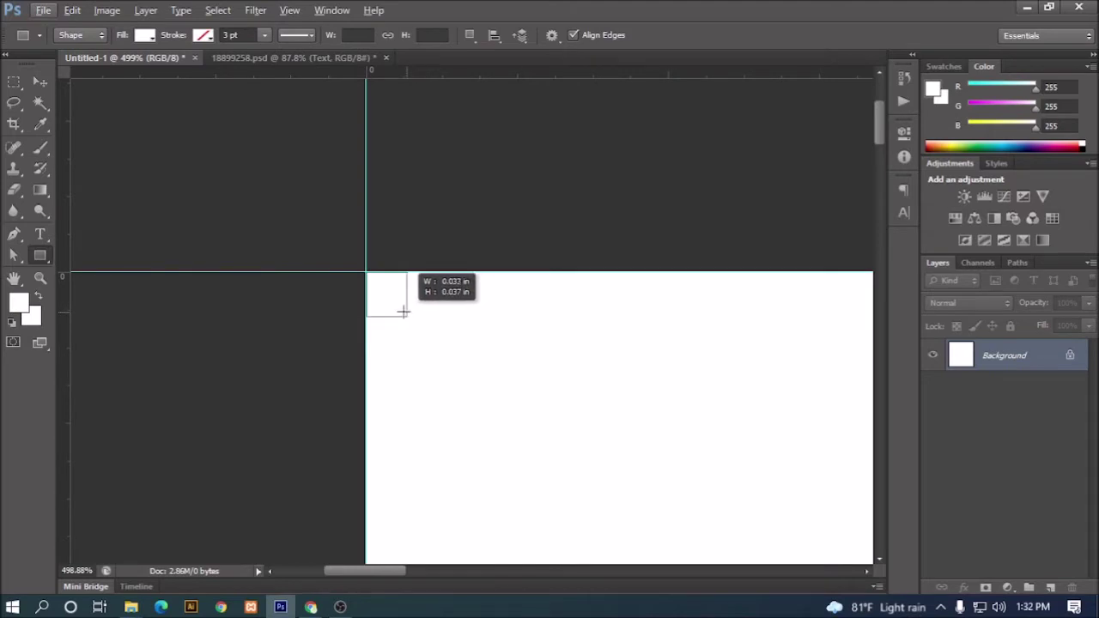
drag(407, 313, 402, 311)
Step: Set Rectangle 1's fill colour to black (000000)
click(40, 82)
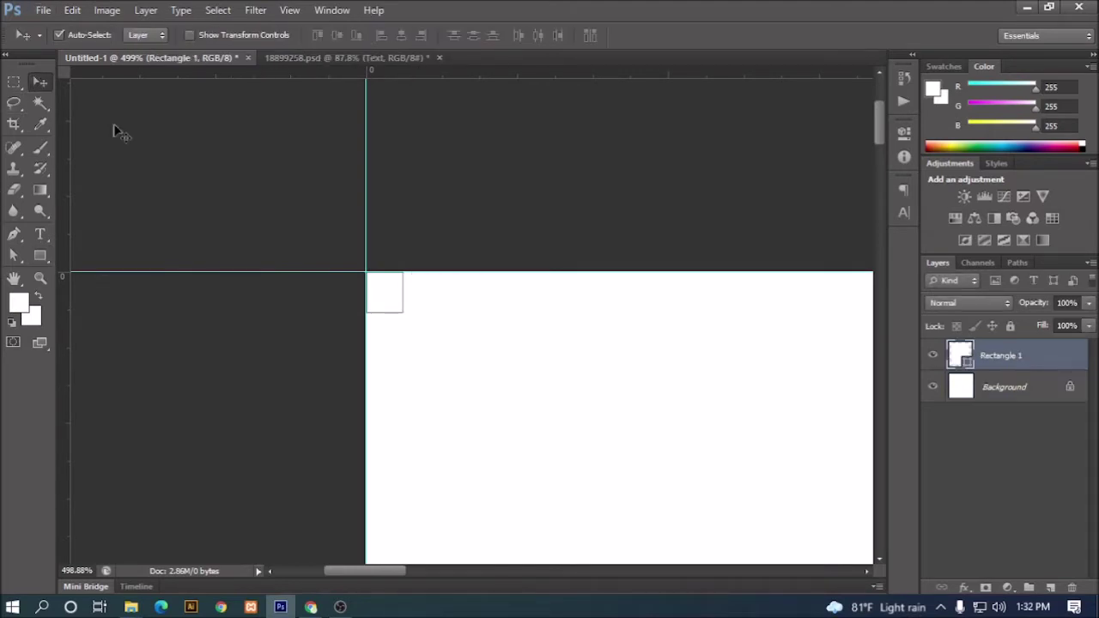
scroll(429, 219, down, 2)
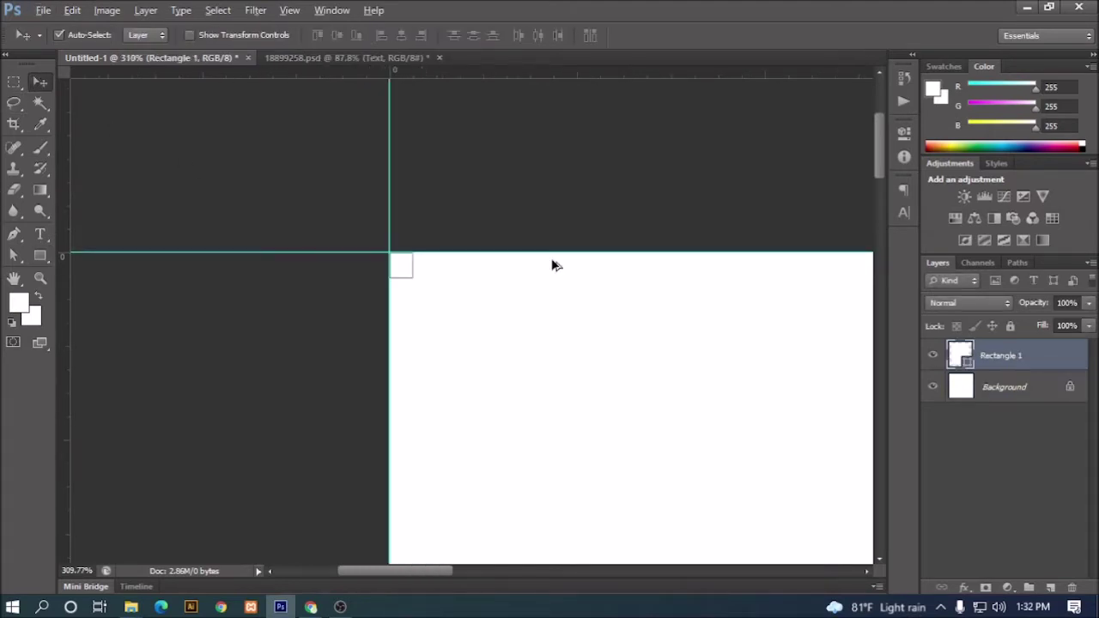
double_click(968, 365)
drag(775, 351, 658, 449)
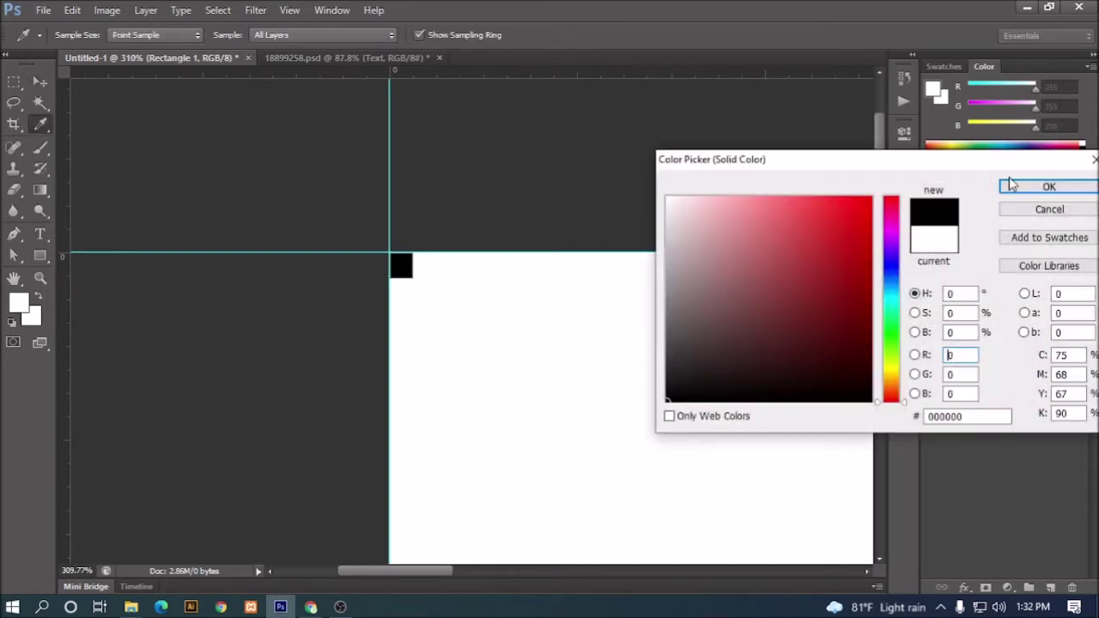
click(1048, 186)
scroll(657, 355, down, 3)
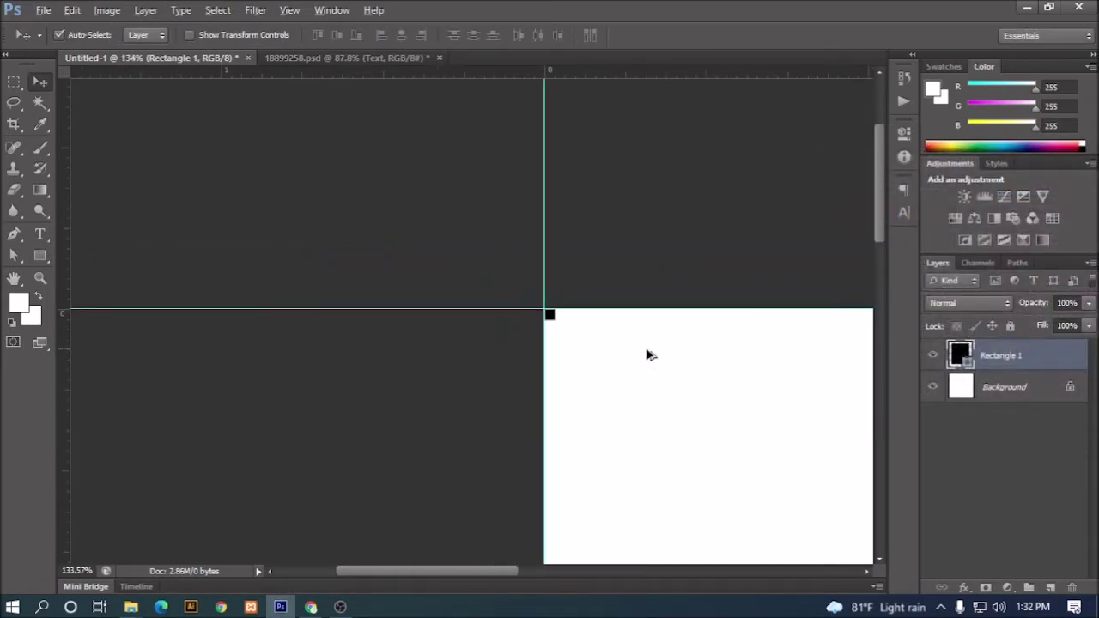
scroll(608, 312, up, 2)
scroll(565, 296, up, 2)
scroll(596, 304, up, 3)
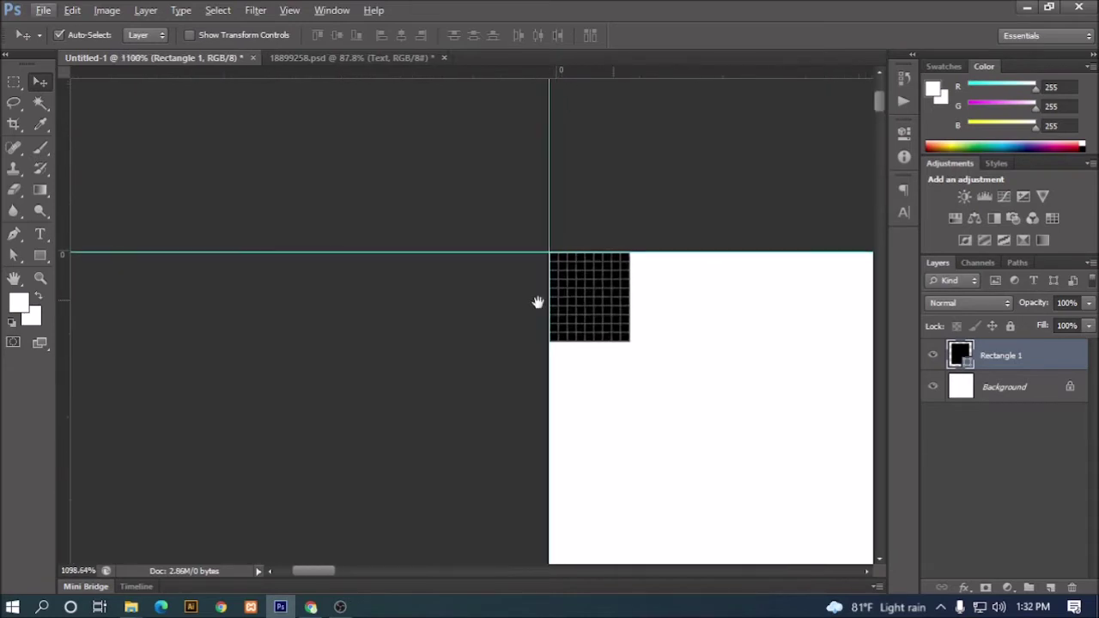
Step: Add a vertical guide along the square's right edge and a horizontal guide along its bottom
drag(596, 304, 393, 285)
drag(63, 382, 419, 375)
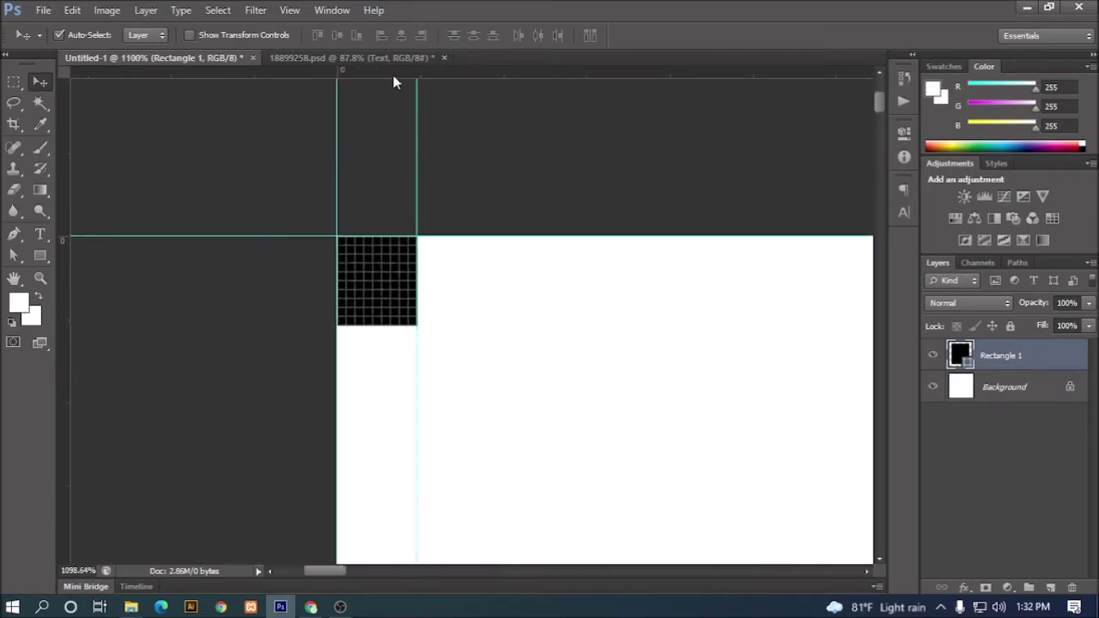
drag(393, 82, 410, 326)
scroll(410, 326, down, 3)
scroll(409, 326, down, 2)
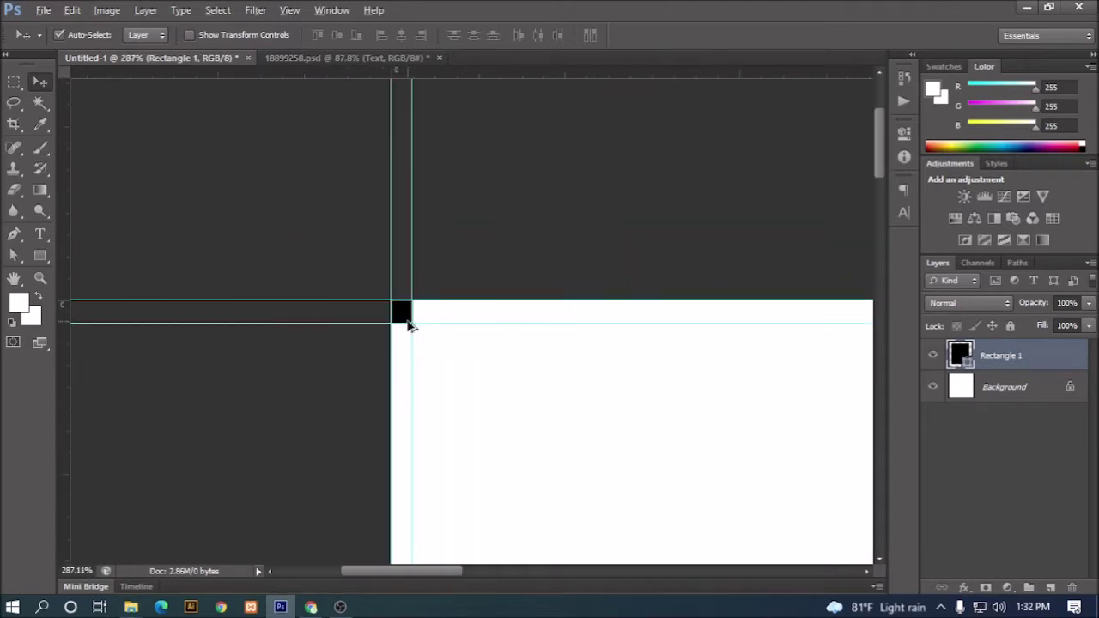
scroll(508, 395, down, 2)
scroll(508, 394, down, 2)
scroll(510, 401, down, 1)
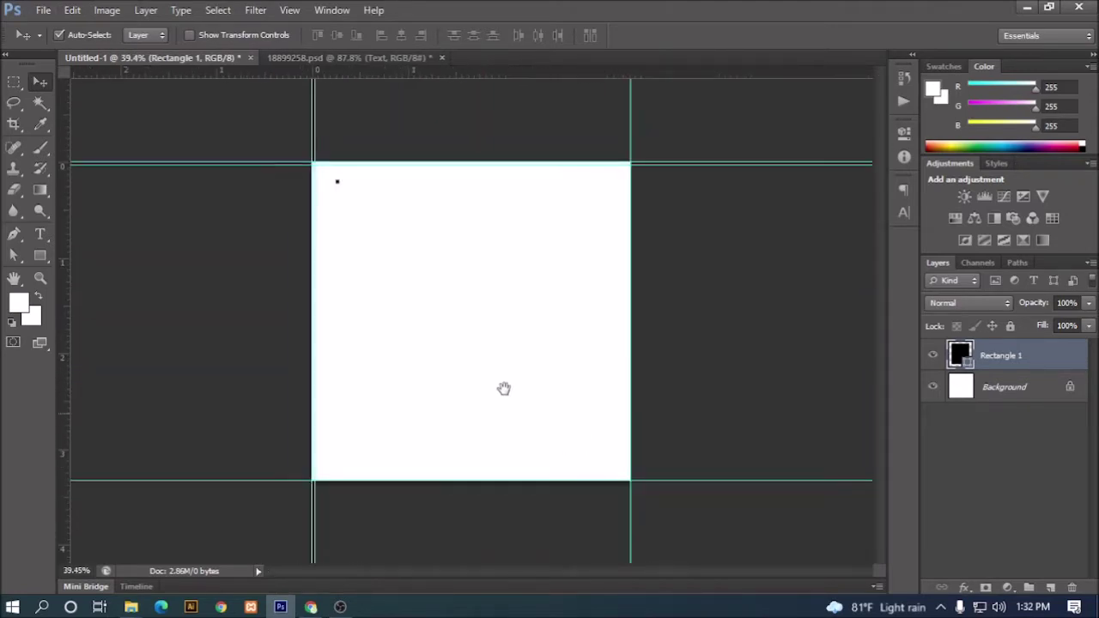
Step: Enlarge the black rectangle to about 190% with Free Transform
scroll(343, 189, up, 2)
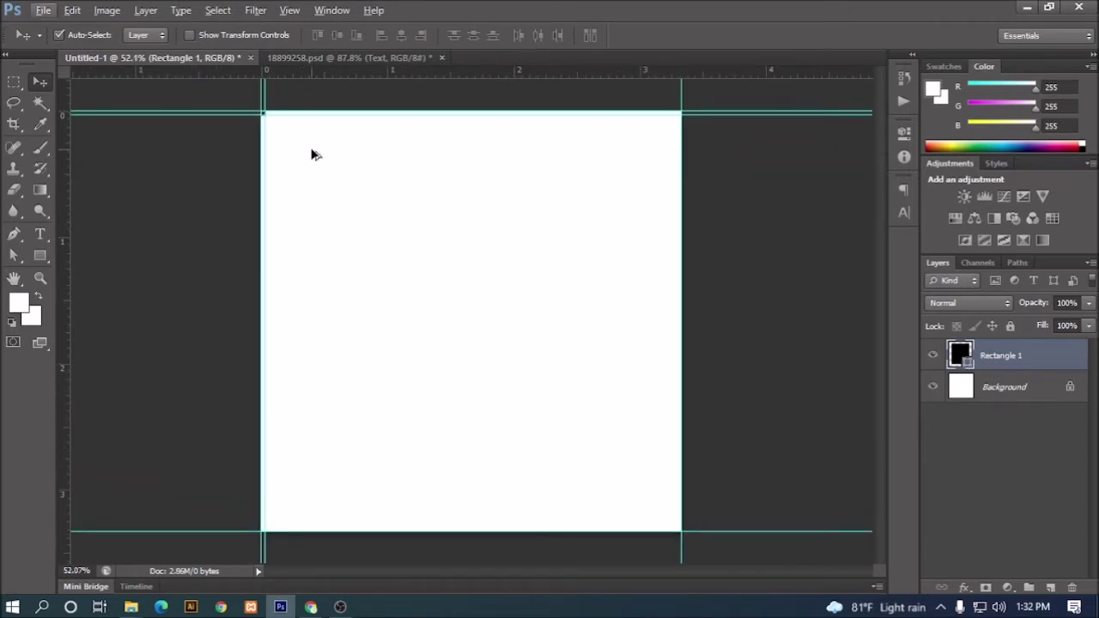
scroll(278, 115, up, 3)
scroll(218, 118, up, 3)
mouse_move(218, 118)
mouse_down()
mouse_move(430, 362)
mouse_move(544, 434)
mouse_up()
scroll(546, 437, up, 3)
scroll(392, 307, up, 3)
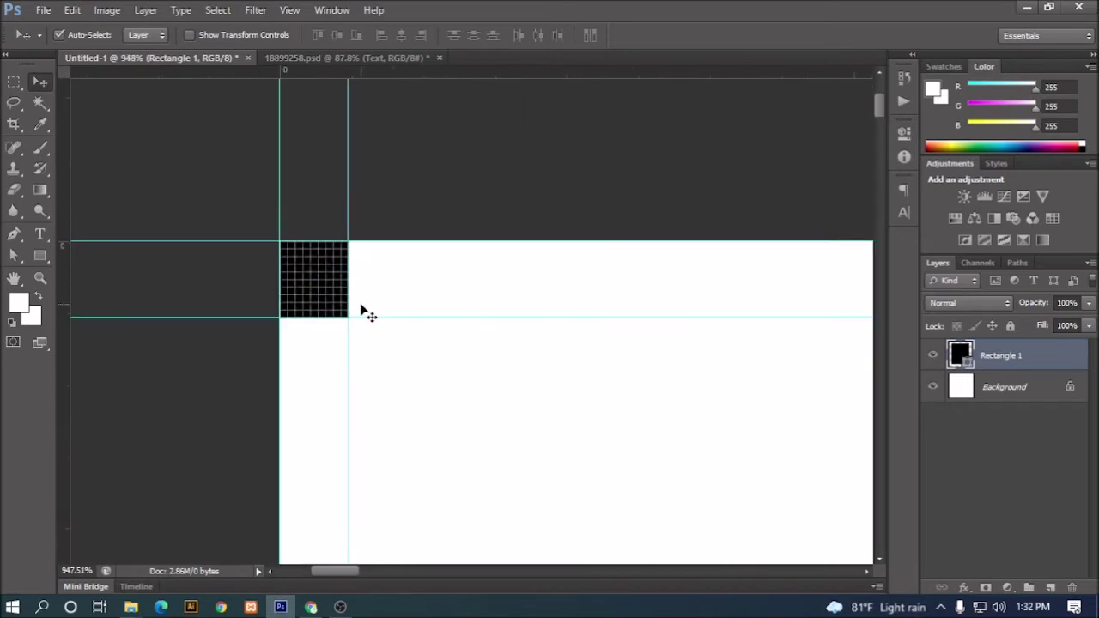
key(ctrl+t)
drag(348, 317, 410, 387)
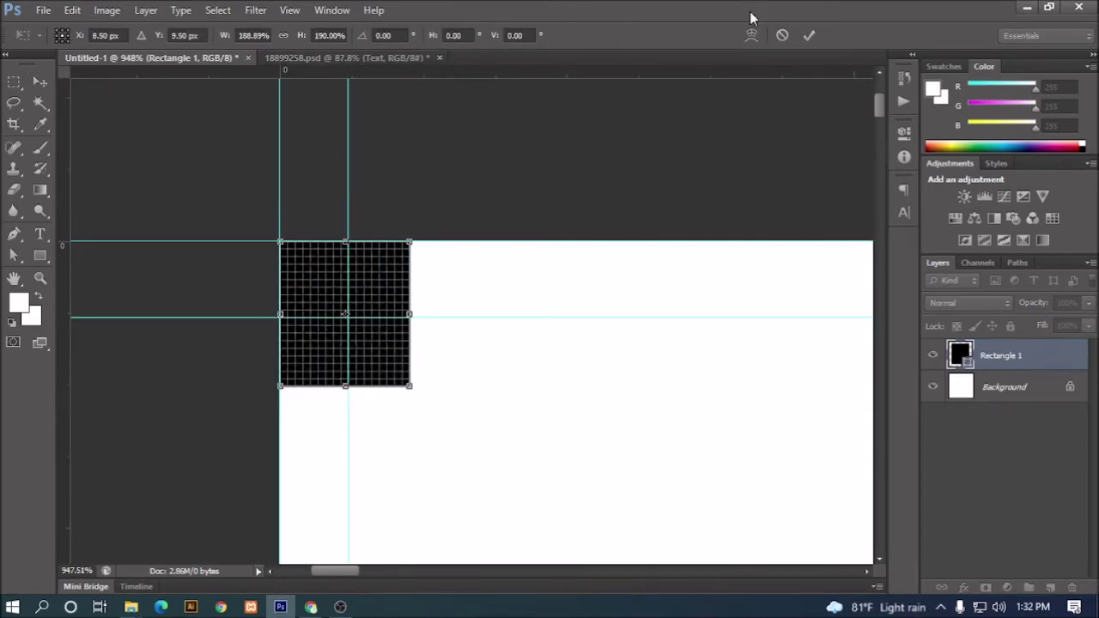
click(808, 35)
Step: Move the guides onto the rectangle's new right and bottom edges
scroll(262, 400, down, 3)
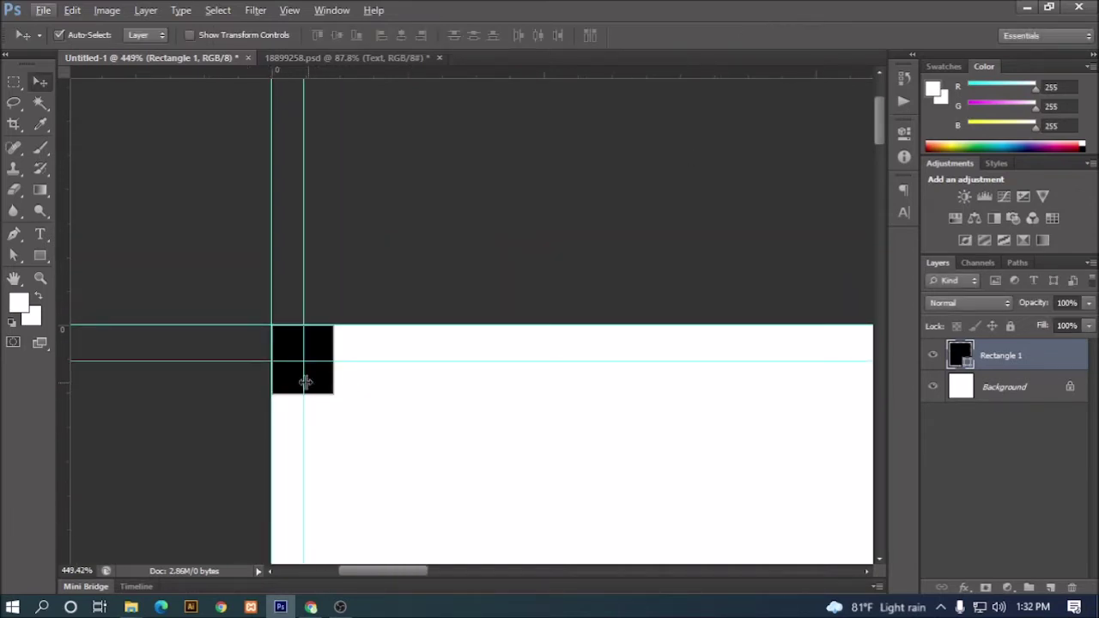
drag(306, 381, 333, 379)
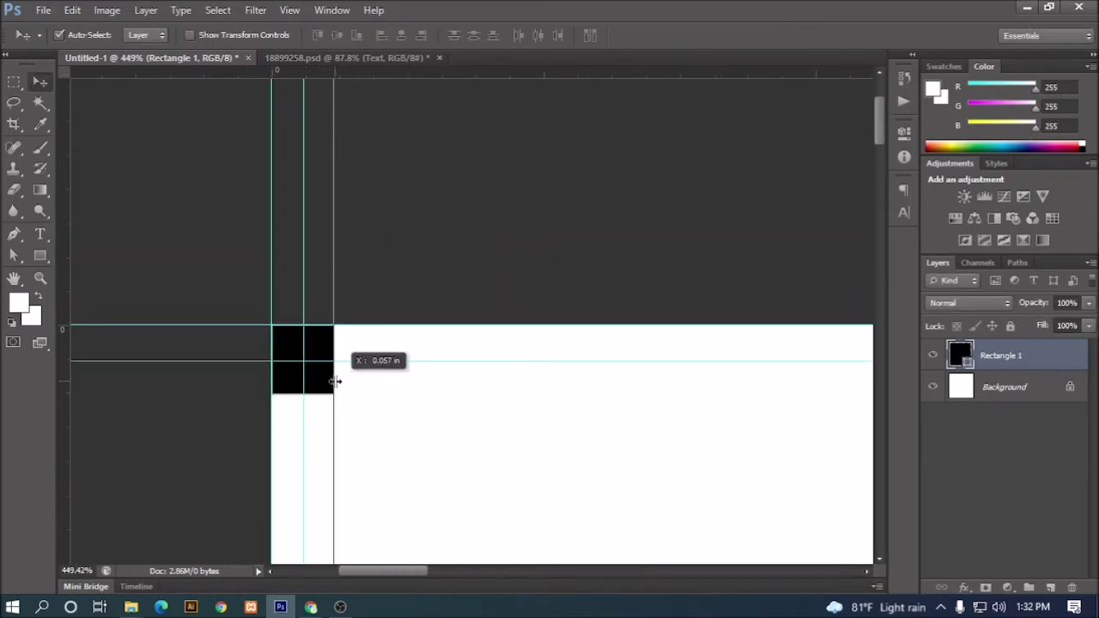
drag(394, 360, 407, 387)
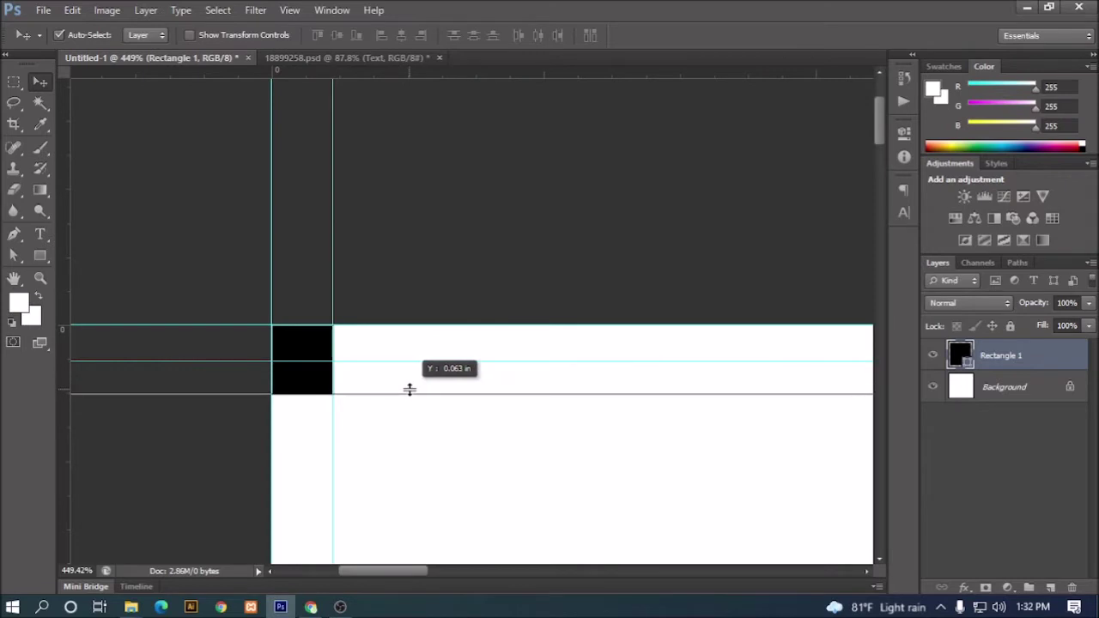
scroll(400, 390, down, 5)
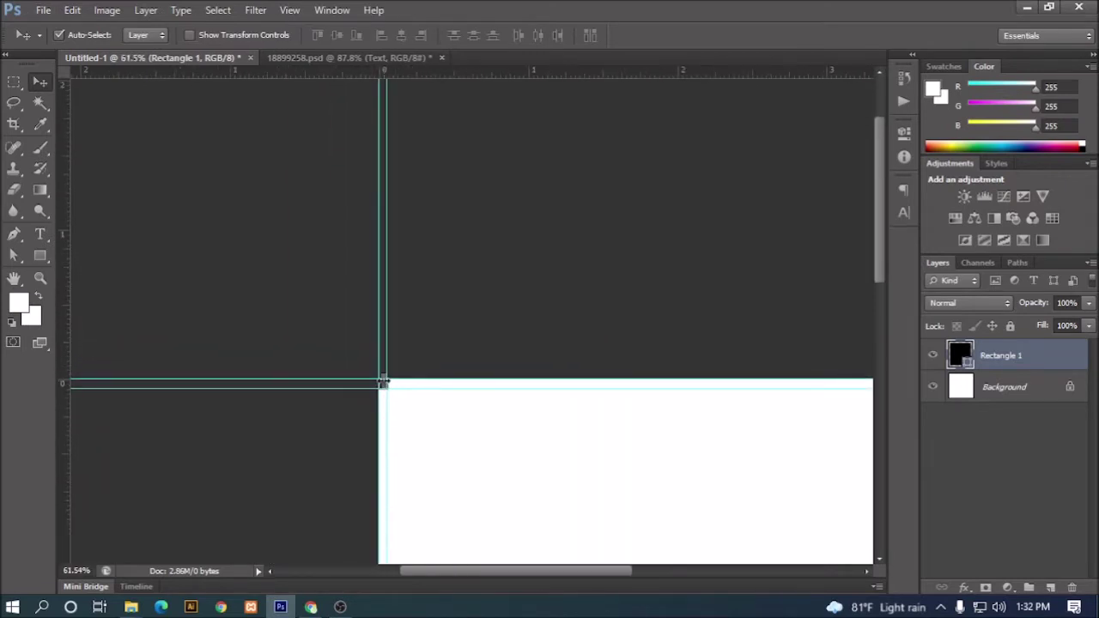
scroll(382, 384, down, 3)
scroll(383, 387, up, 1)
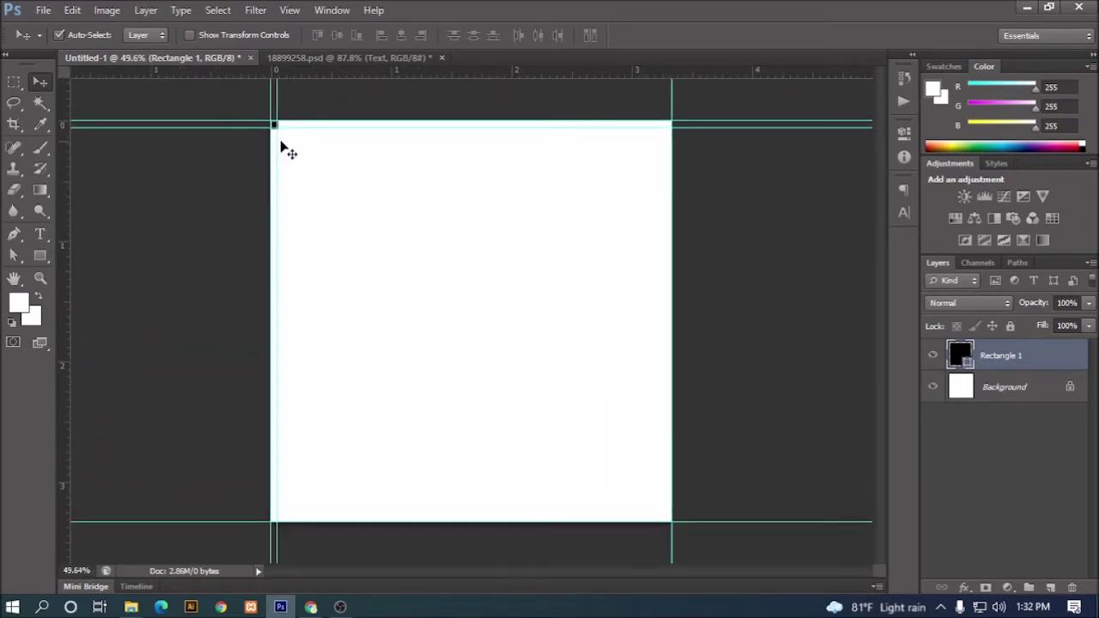
scroll(279, 127, up, 5)
Step: Enlarge the black rectangle again to about 290% and zoom the canvas to fit
drag(294, 167, 411, 348)
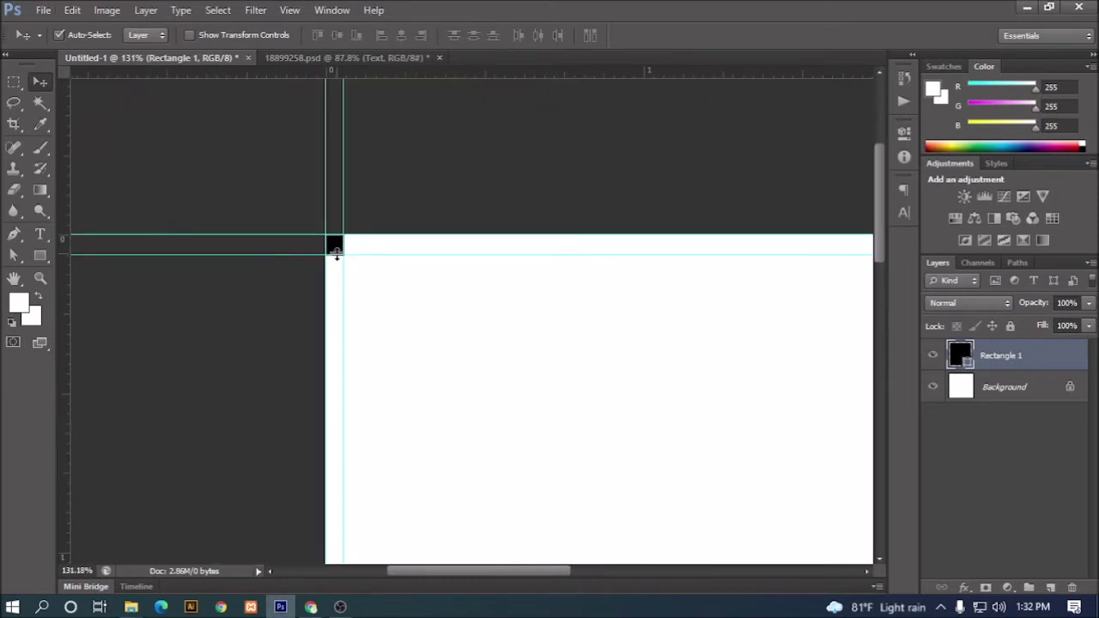
key(ctrl+t)
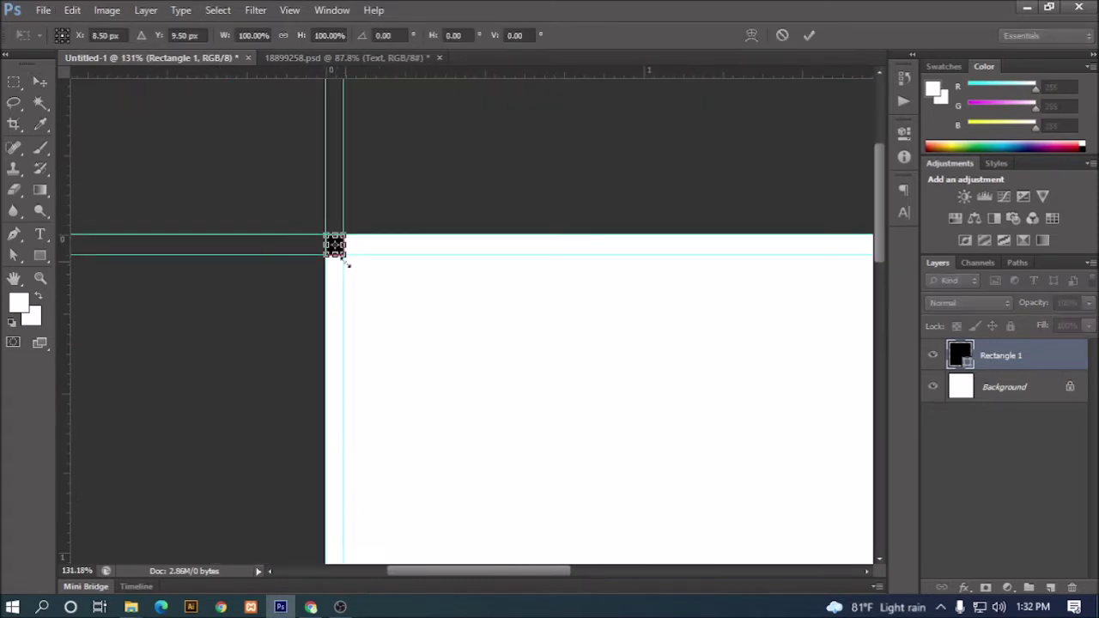
drag(345, 257, 378, 291)
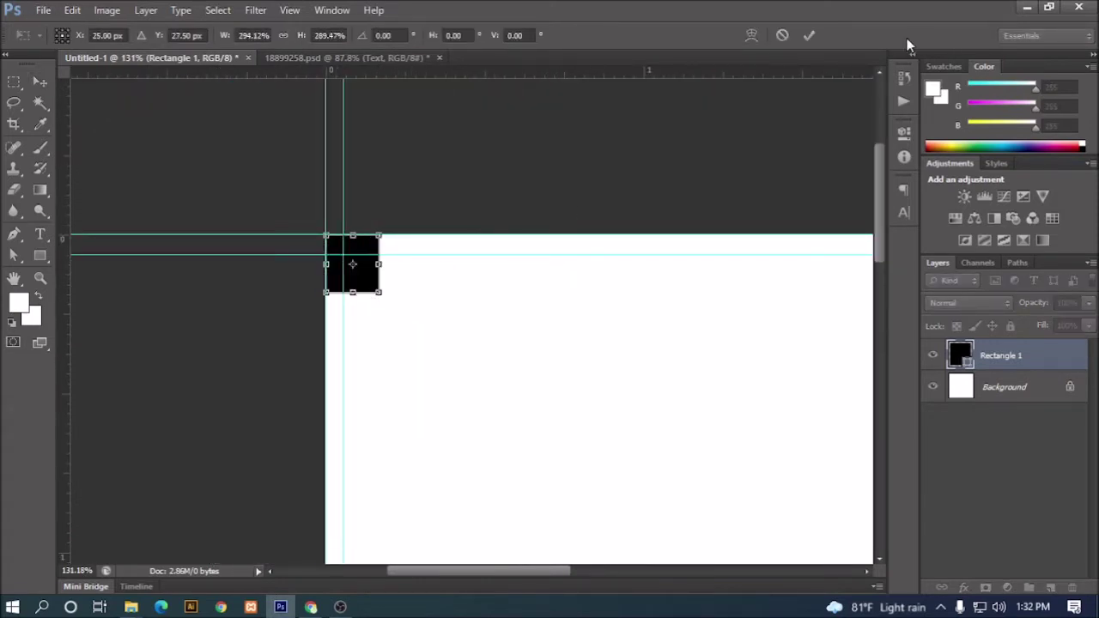
click(809, 35)
key(ctrl+0)
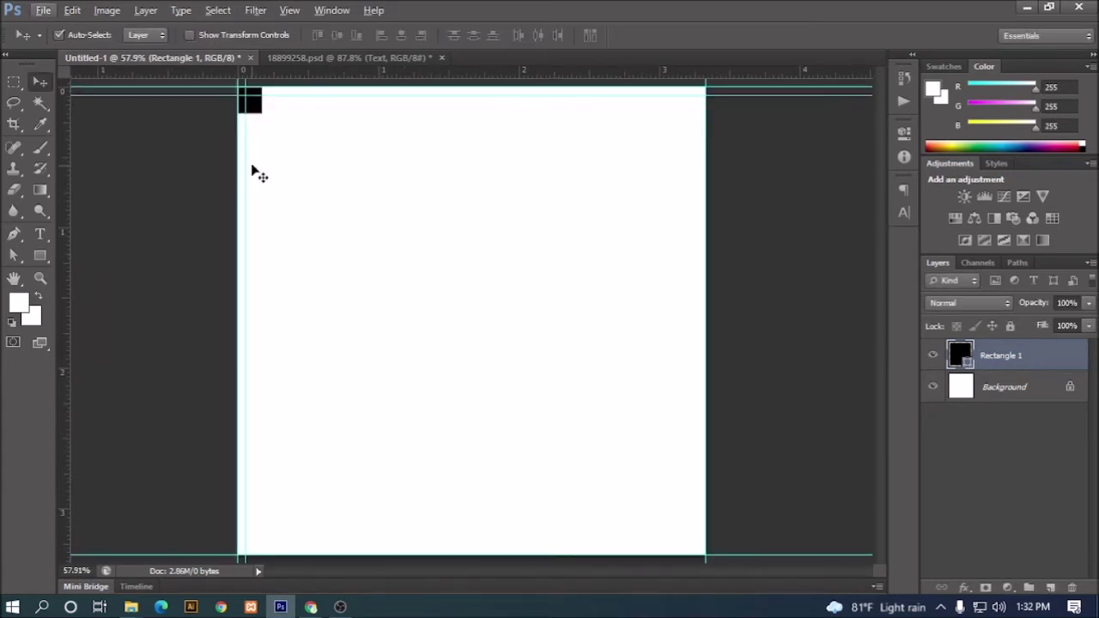
Step: Align guides to the enlarged square's right, bottom, left and top edges
drag(245, 154, 261, 152)
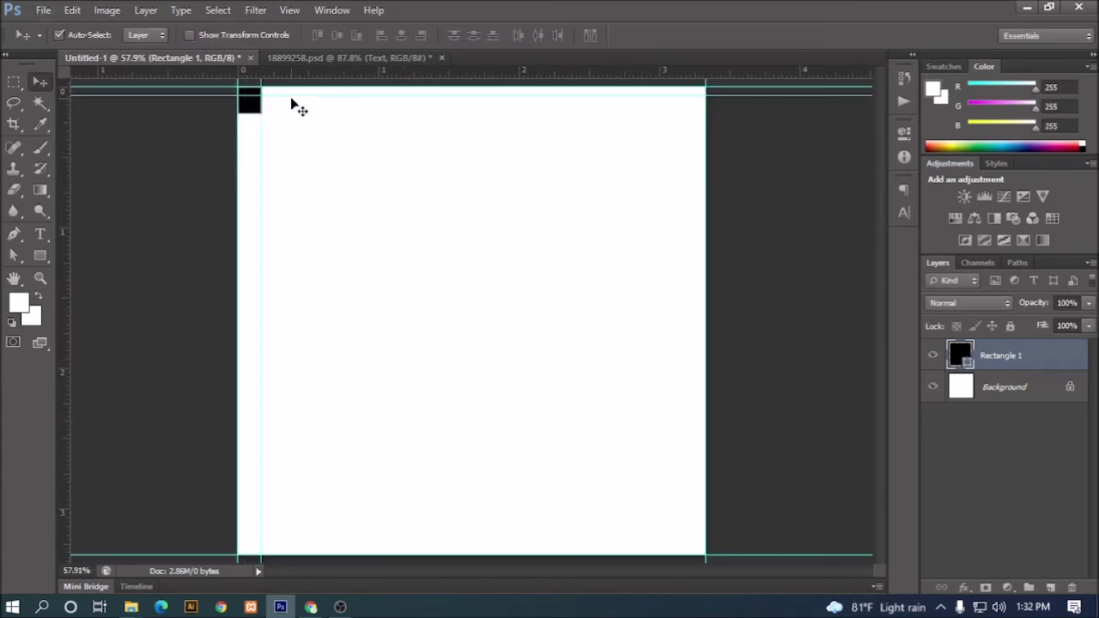
mouse_move(292, 95)
mouse_down()
mouse_move(646, 515)
mouse_move(712, 546)
mouse_up()
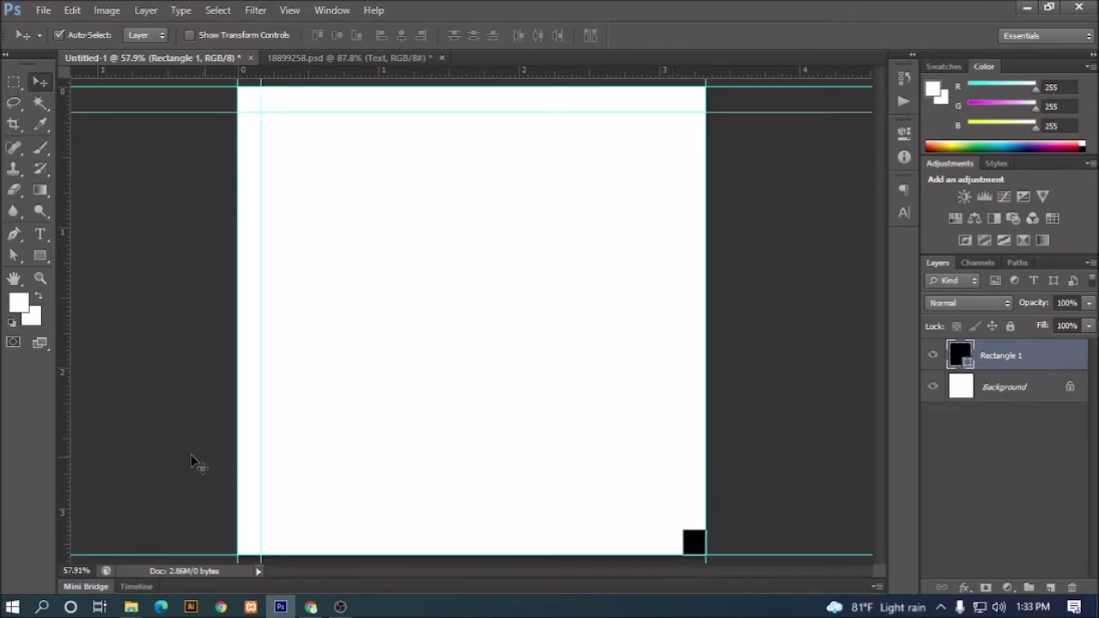
mouse_move(67, 459)
mouse_down()
mouse_move(834, 473)
mouse_move(644, 473)
mouse_move(682, 478)
mouse_up()
drag(652, 68, 693, 529)
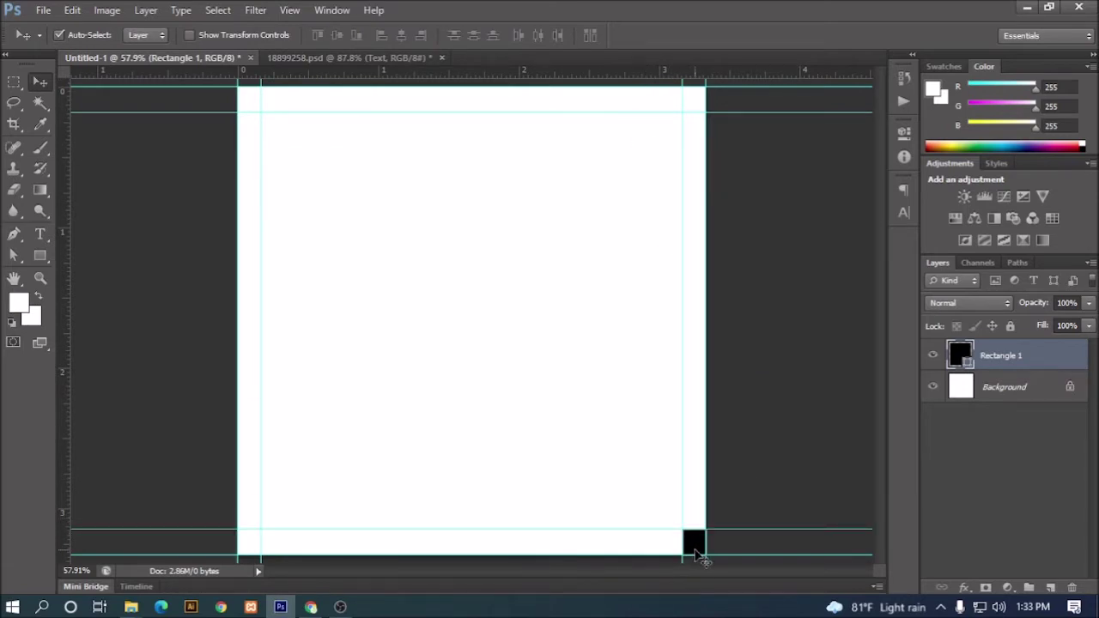
Step: Delete the temporary black square layer
key(Delete)
scroll(470, 378, down, 1)
scroll(470, 377, down, 2)
scroll(470, 378, up, 2)
scroll(471, 378, up, 1)
scroll(470, 377, up, 1)
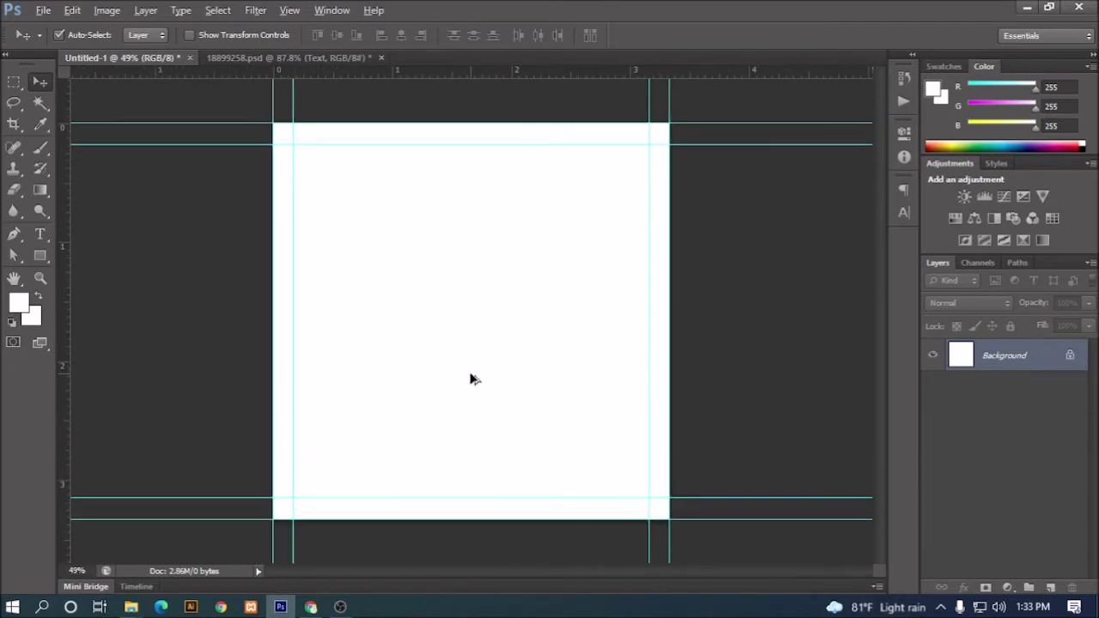
Step: Place the webcam PNG from the Downloads folder into the ad
scroll(463, 391, up, 1)
click(45, 10)
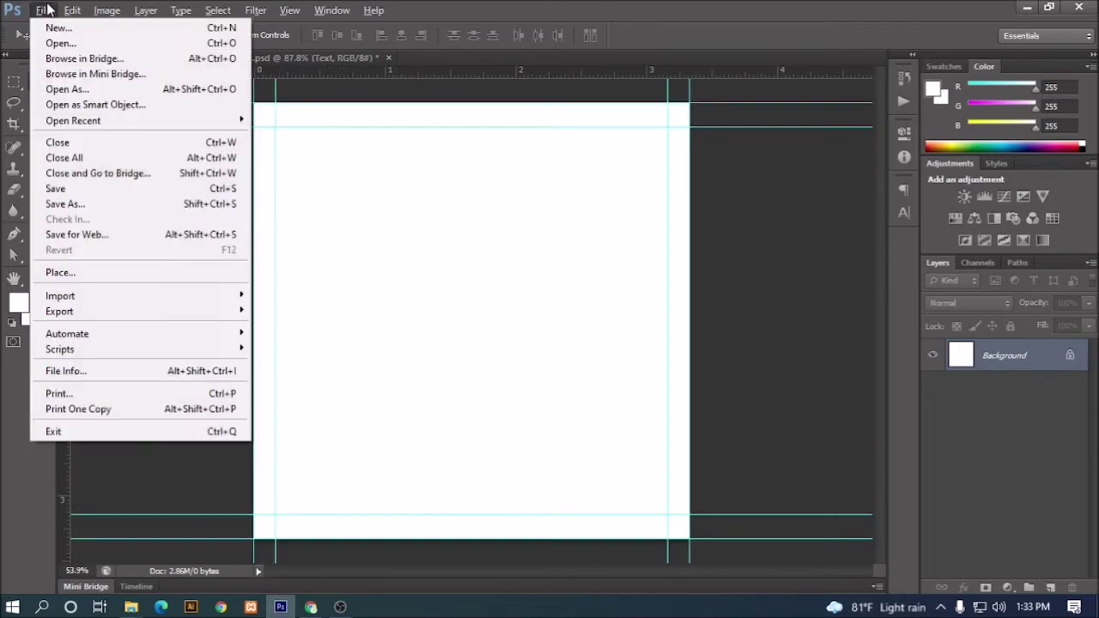
click(172, 279)
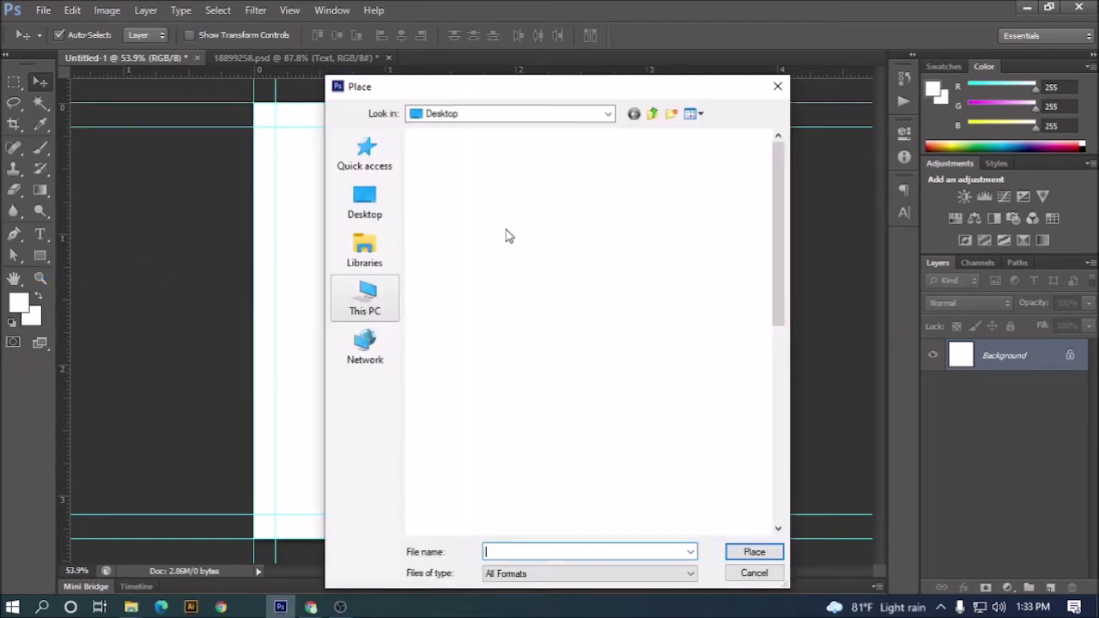
click(364, 206)
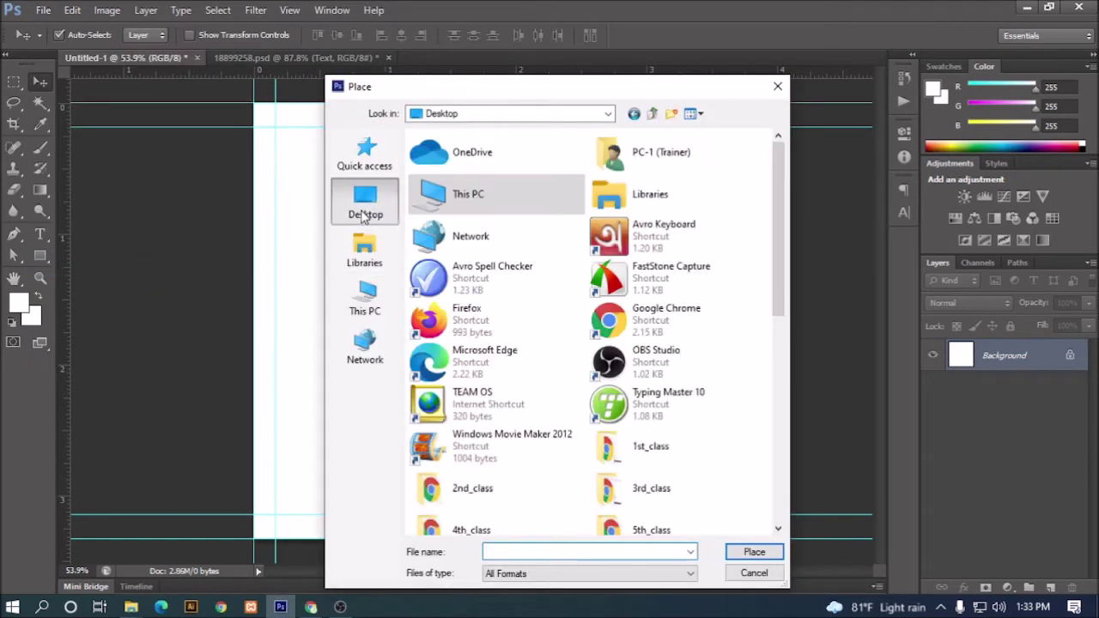
click(367, 311)
double_click(691, 210)
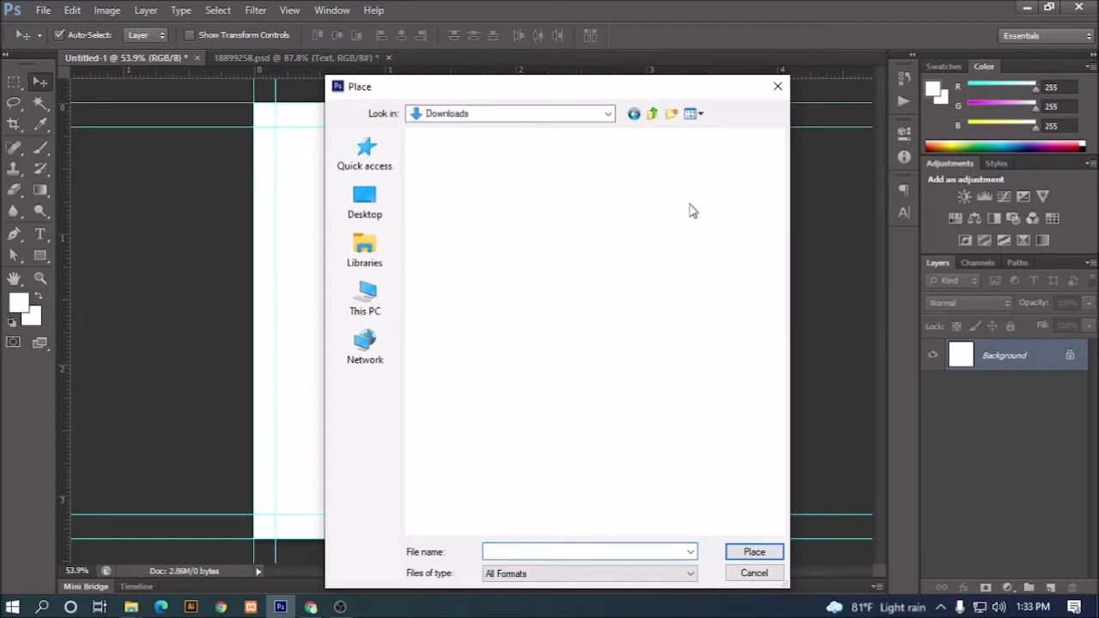
click(708, 221)
click(753, 552)
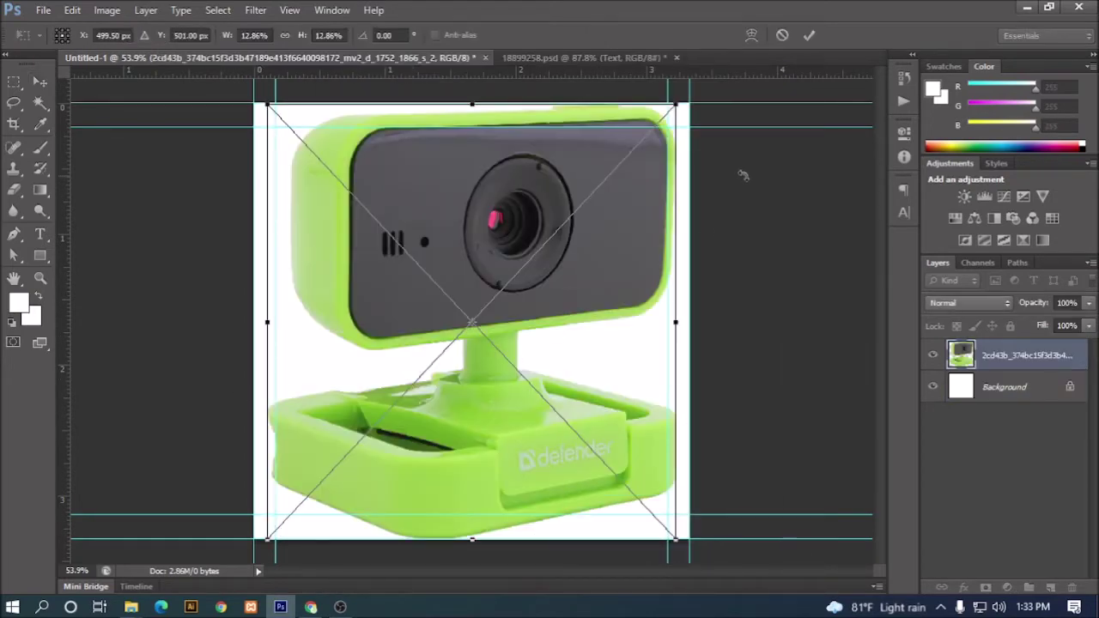
Step: Scale the webcam down and centre it between the margin guides
drag(678, 109, 609, 206)
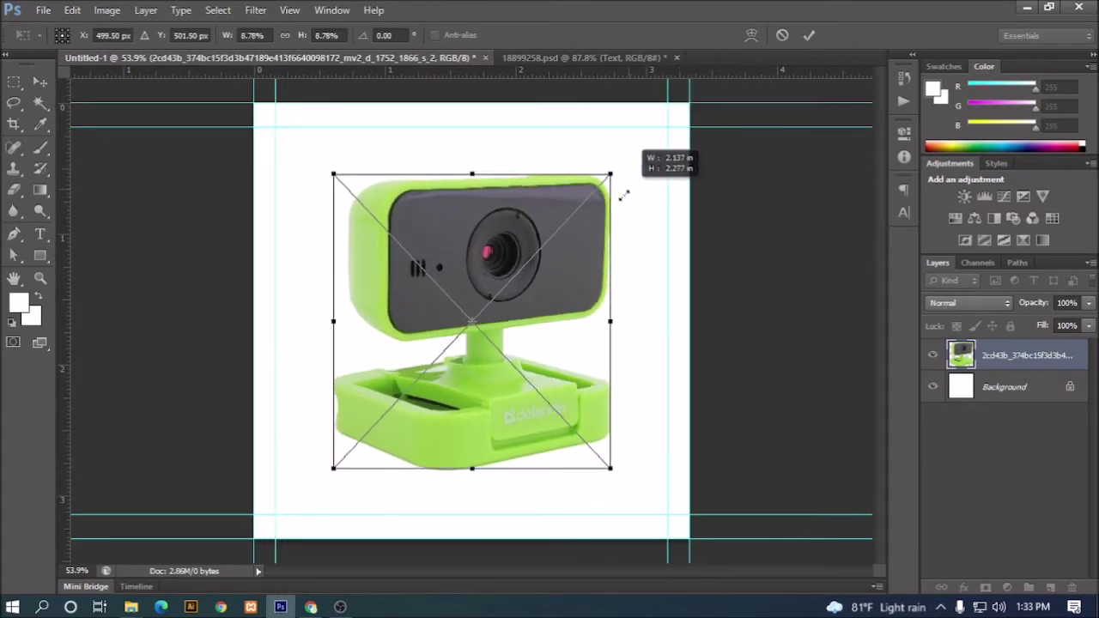
click(809, 35)
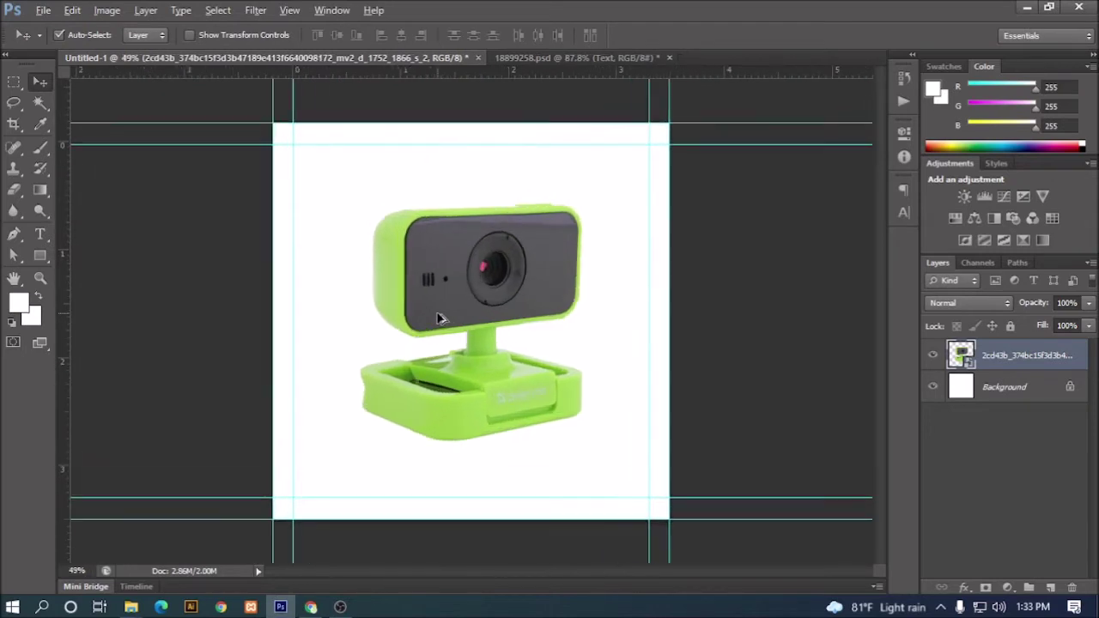
drag(470, 309, 472, 342)
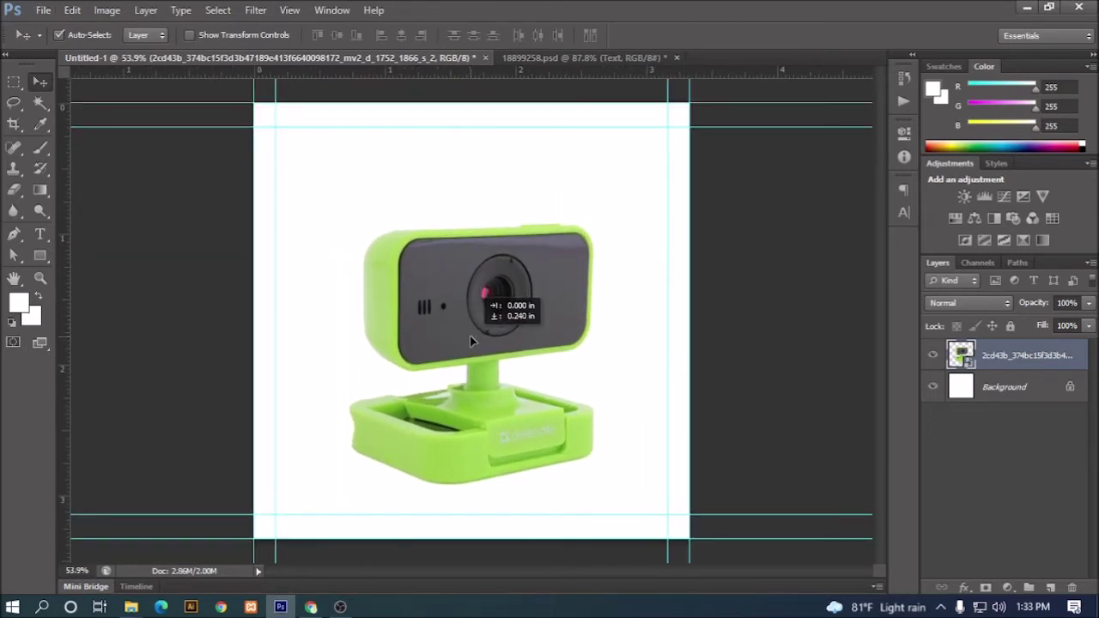
key(ctrl+t)
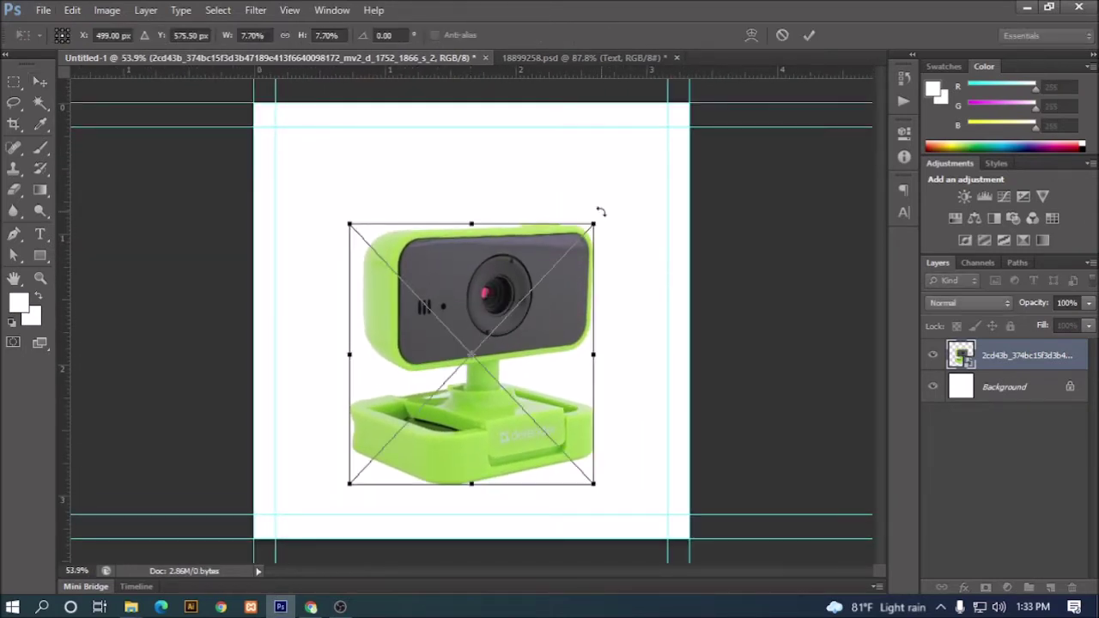
drag(592, 224, 581, 236)
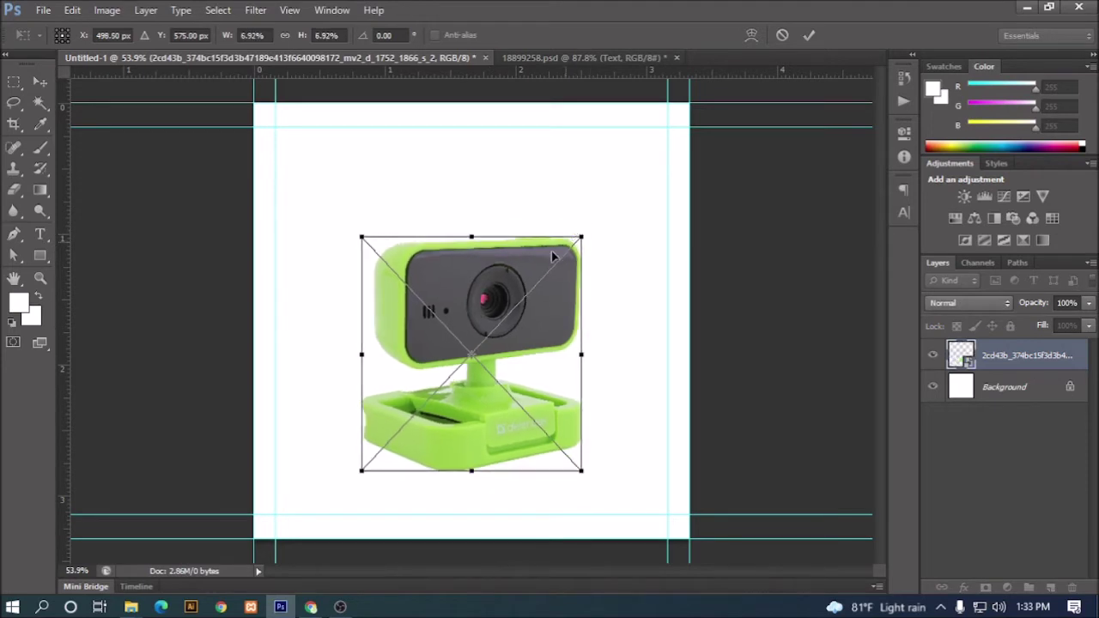
click(809, 36)
drag(534, 279, 535, 287)
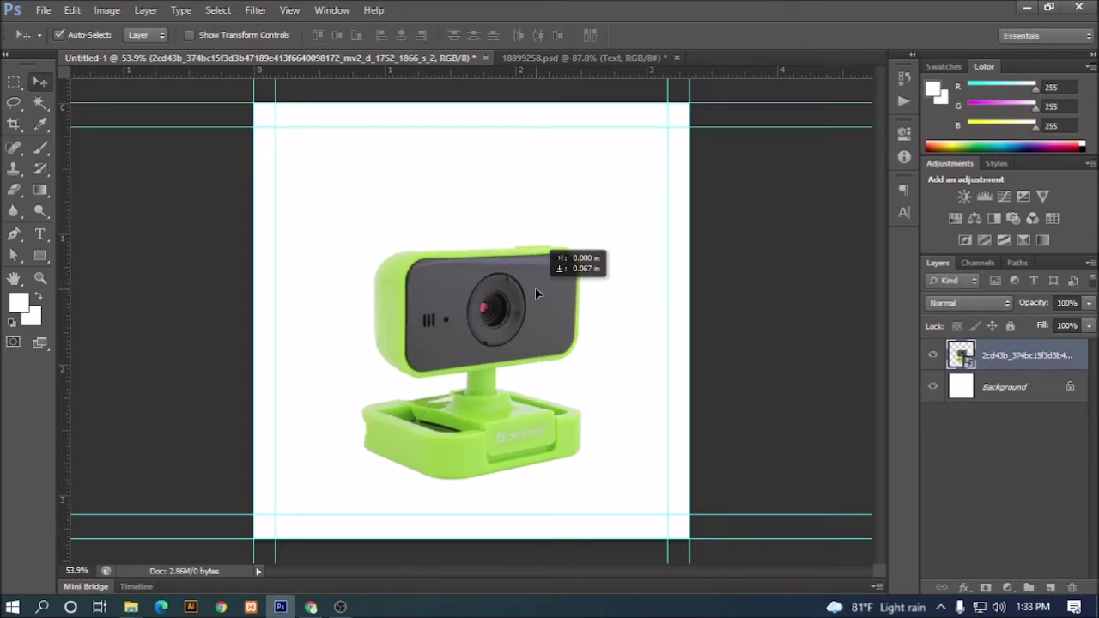
Step: Add a Solid Color fill layer above Background in #67a700, sampled from the webcam's green
click(991, 391)
click(1011, 586)
click(994, 240)
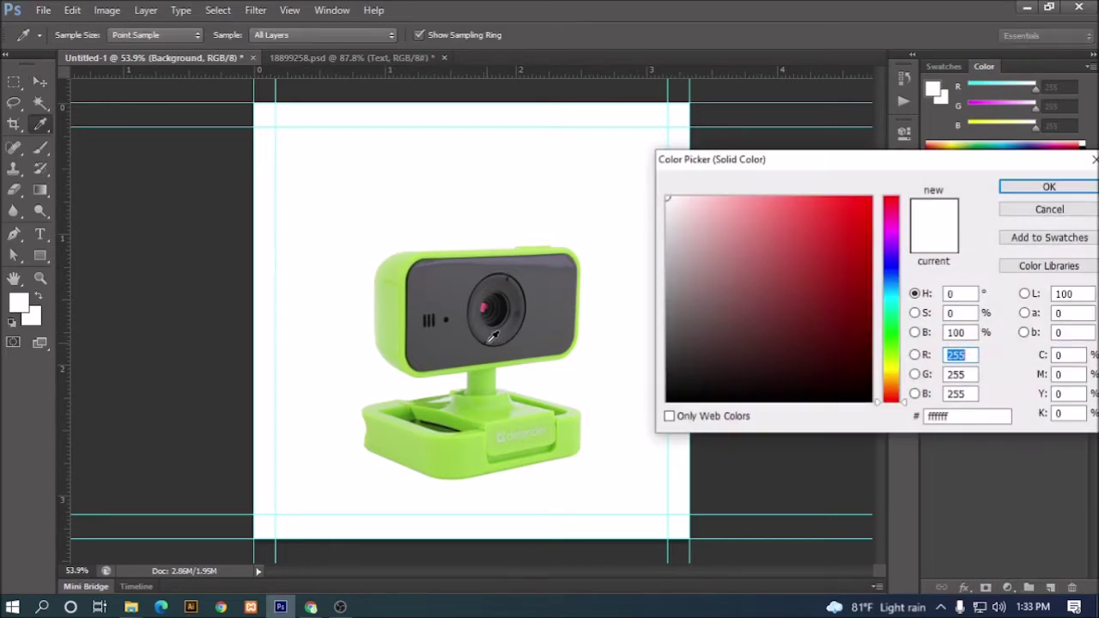
click(462, 453)
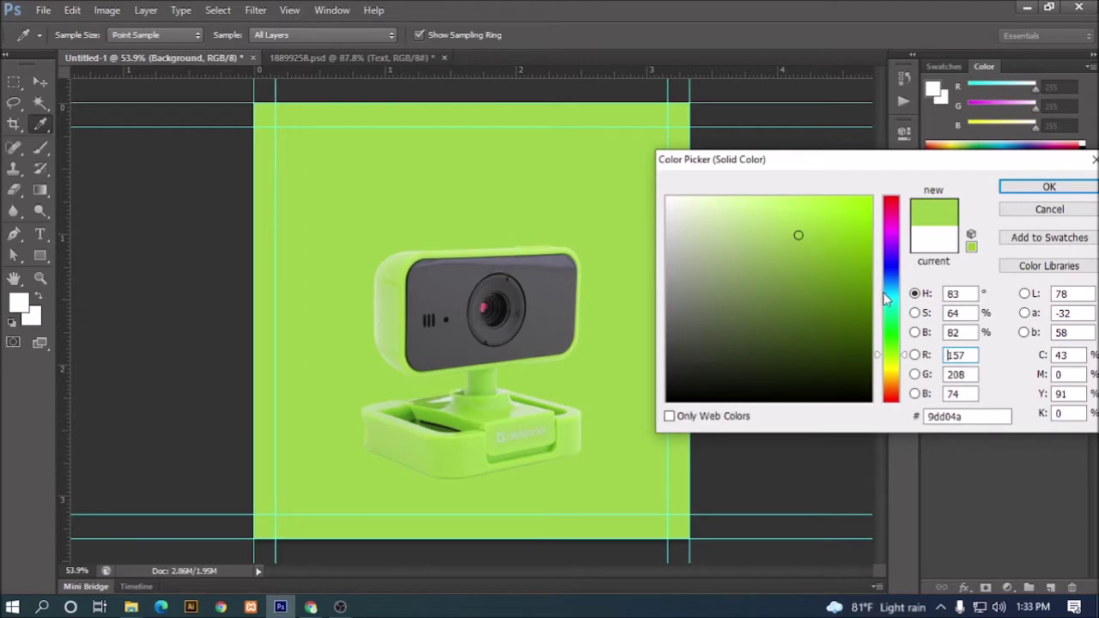
click(866, 255)
click(869, 267)
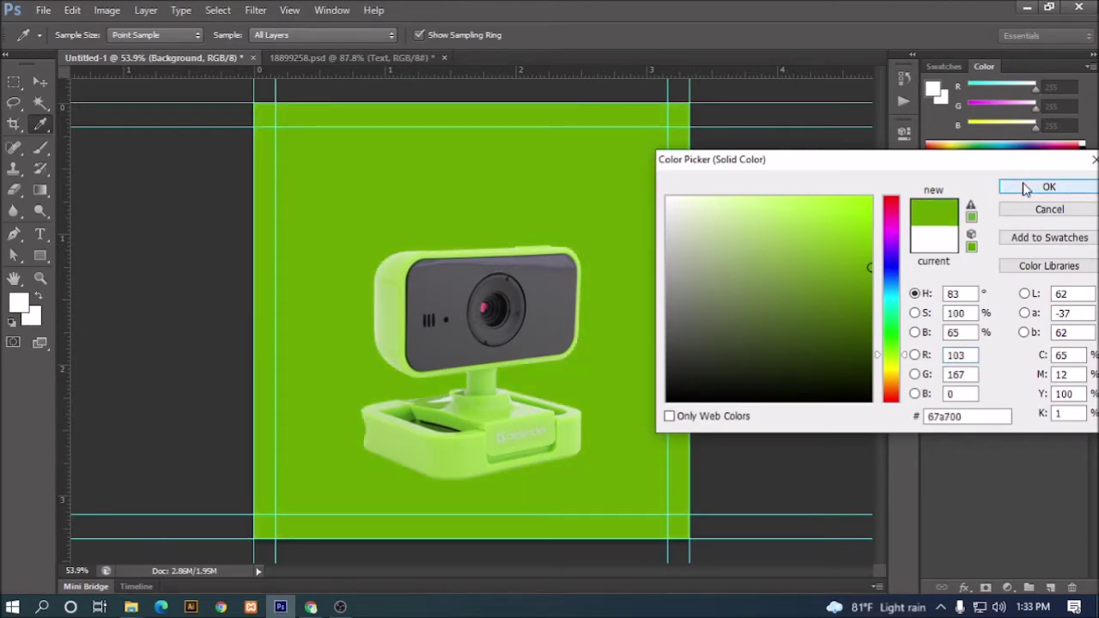
click(1025, 187)
scroll(425, 313, up, 2)
scroll(429, 304, down, 2)
scroll(412, 369, up, 1)
key(alt)
click(1051, 588)
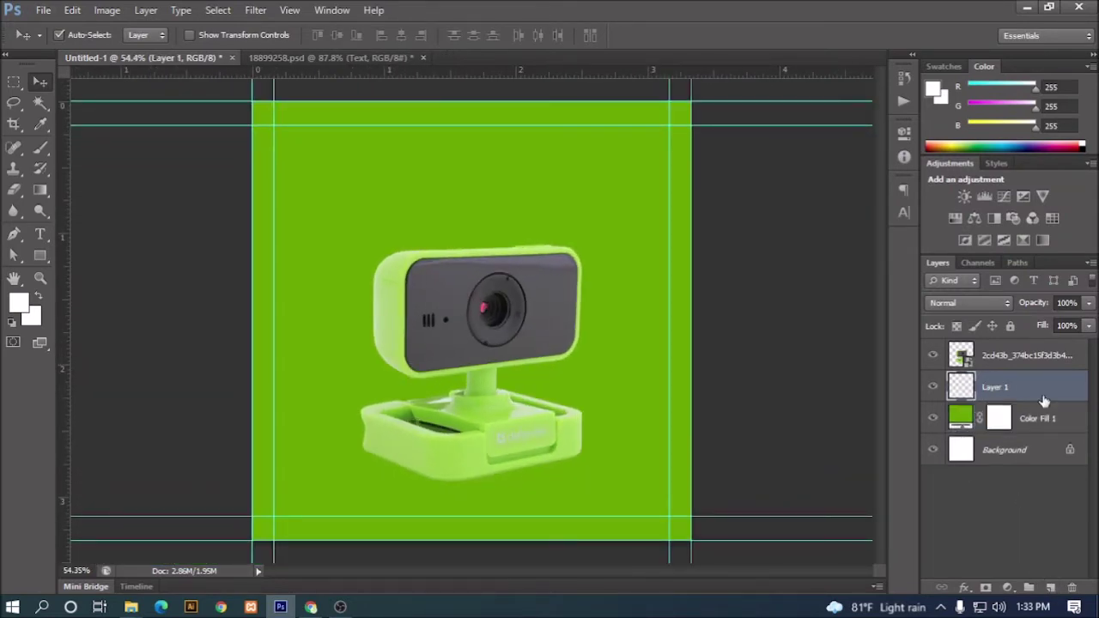
Step: Set the foreground colour to bright green #87db00
click(25, 306)
click(578, 202)
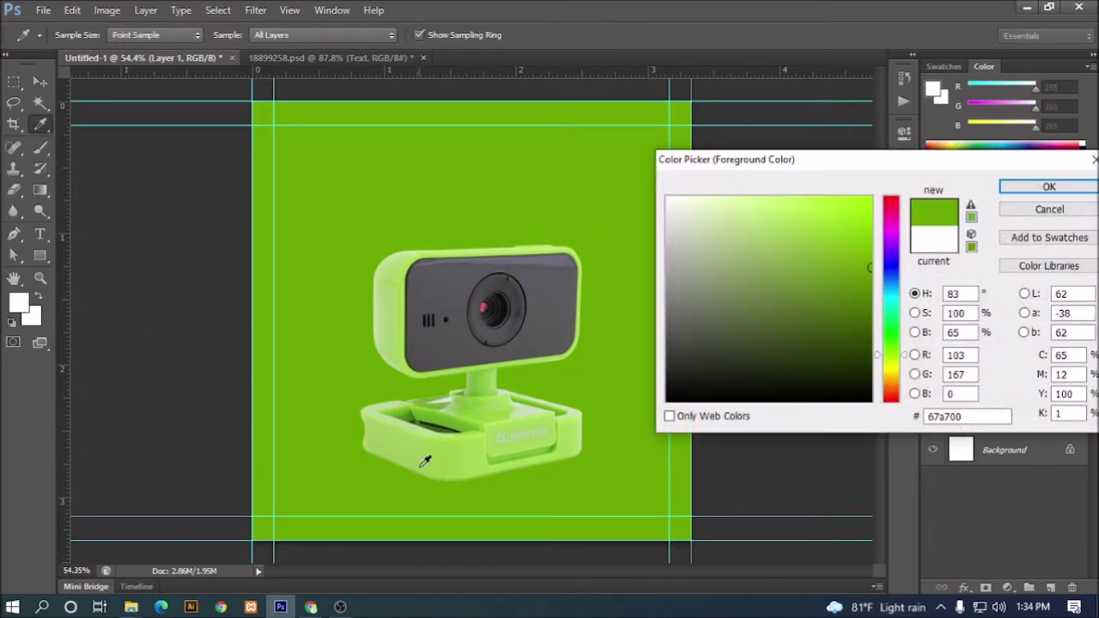
mouse_move(798, 237)
mouse_down()
mouse_move(905, 218)
mouse_move(875, 236)
mouse_up()
click(473, 265)
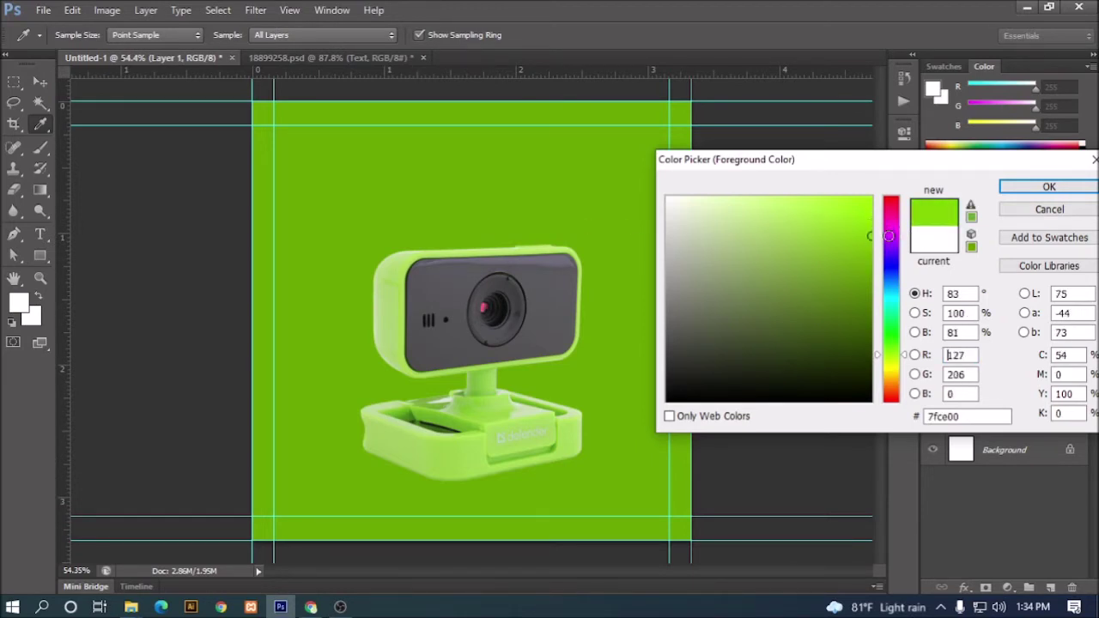
drag(880, 234, 880, 225)
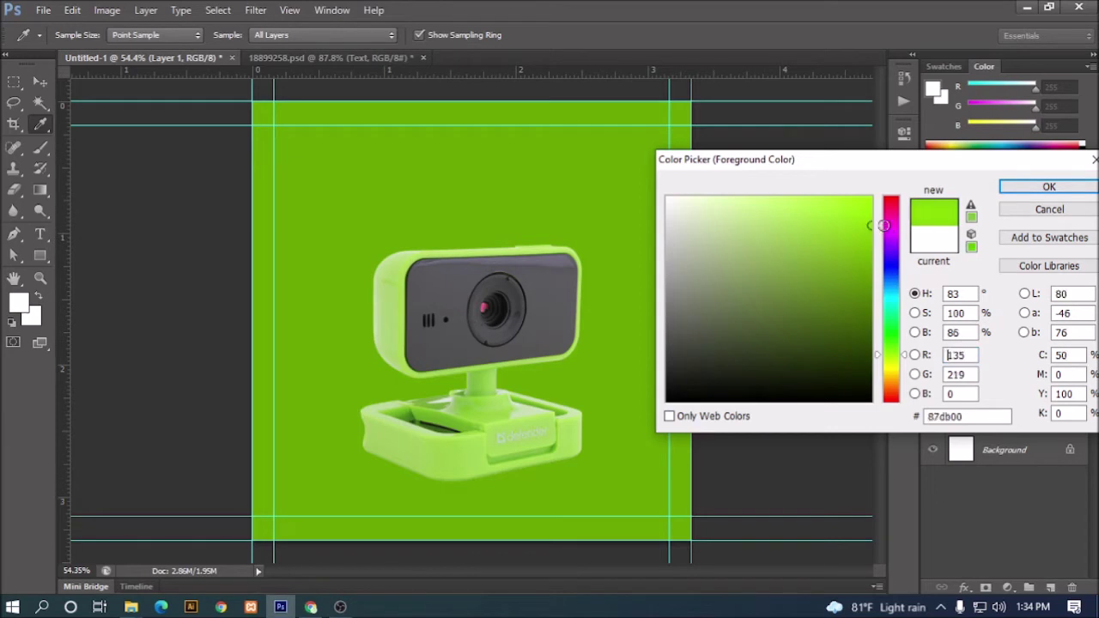
click(1049, 189)
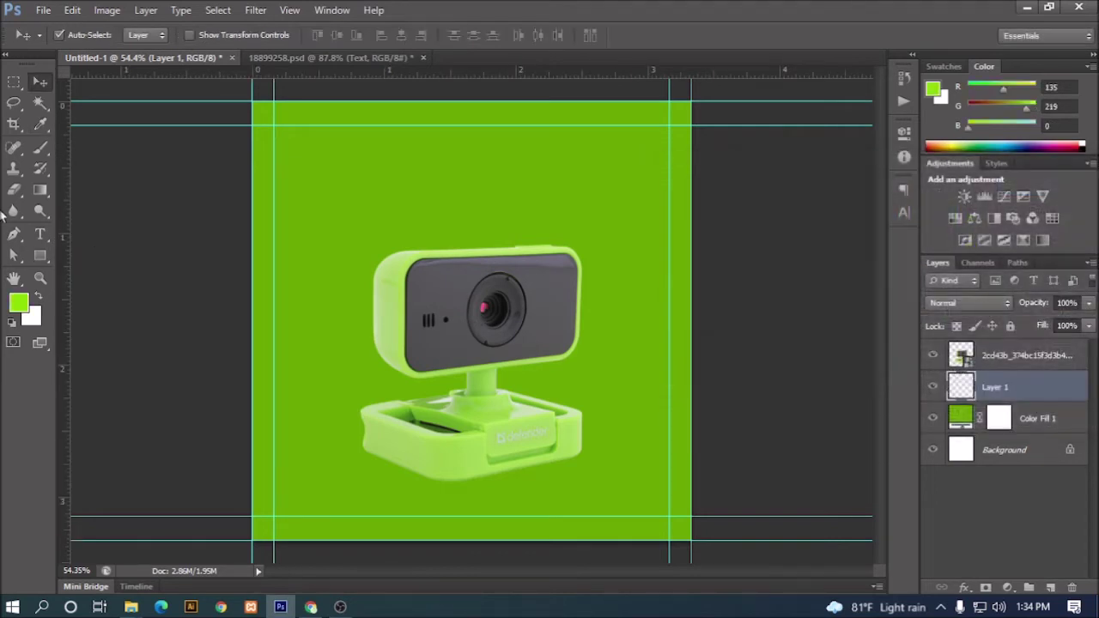
Step: Paint a soft glow at the canvas centre on Layer 1 with a size-1100 brush
click(41, 147)
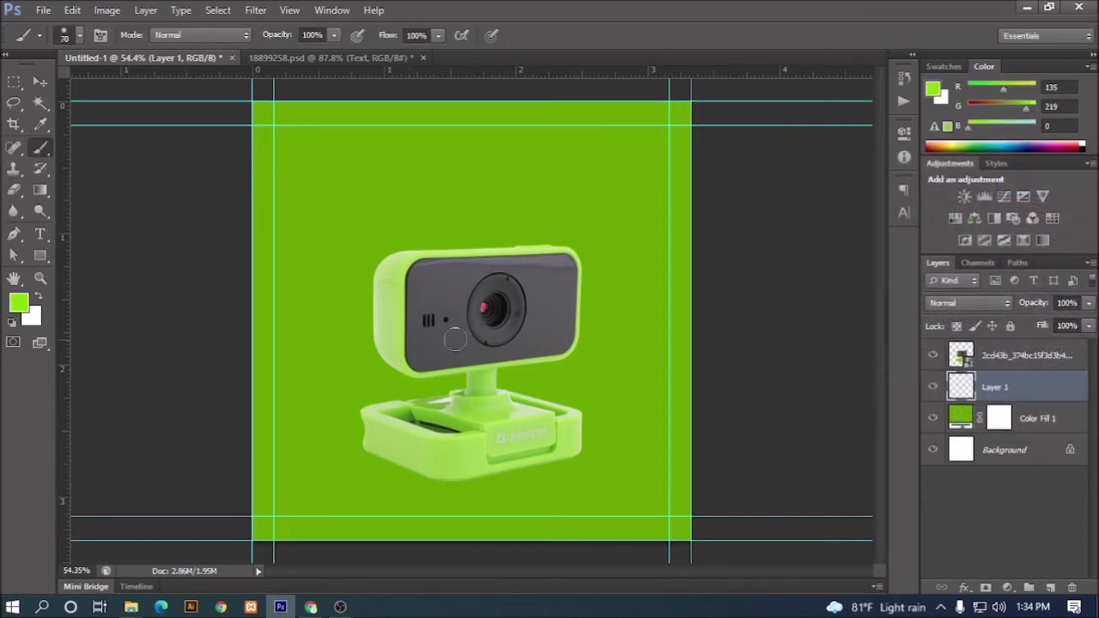
key(bracketright)
key(bracketright)
key(bracketright)
key(bracketright)
key(bracketright)
key(bracketright)
key(bracketleft)
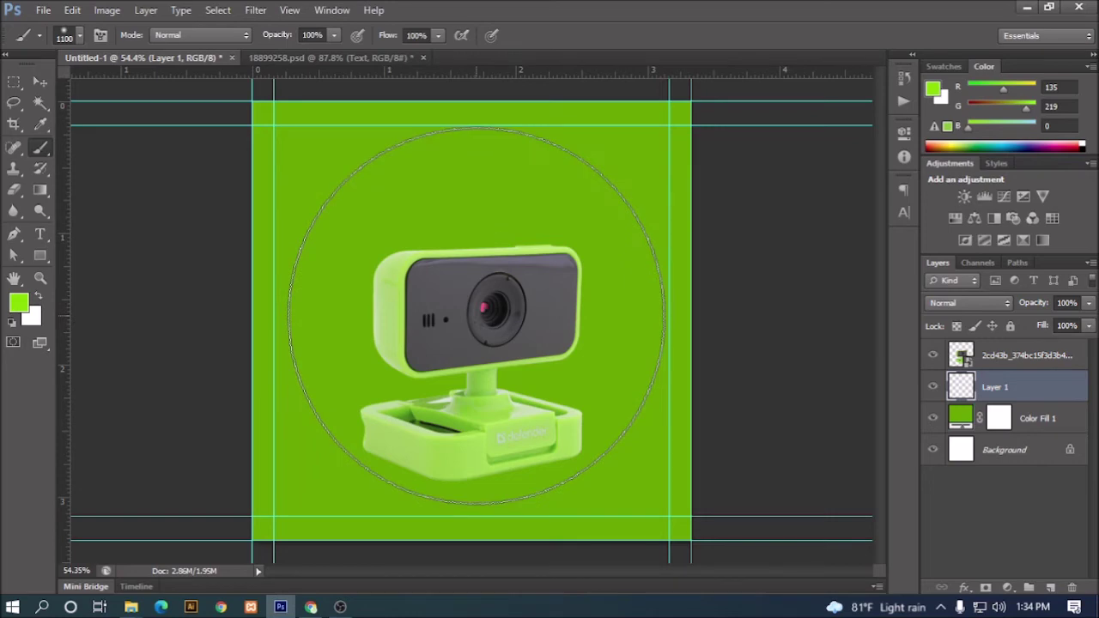
click(476, 316)
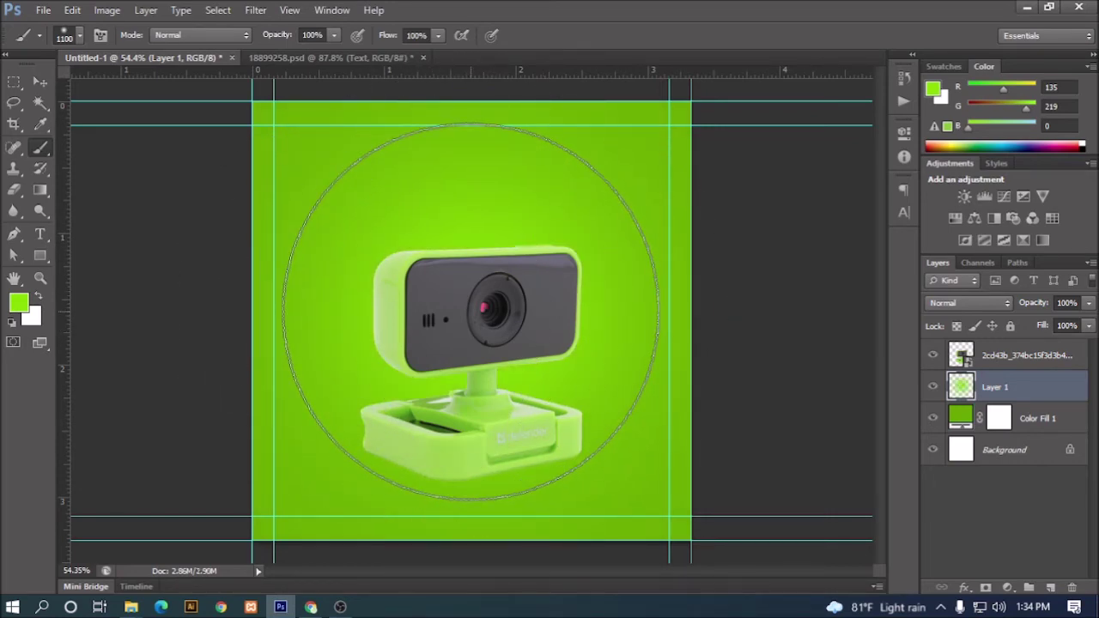
click(471, 311)
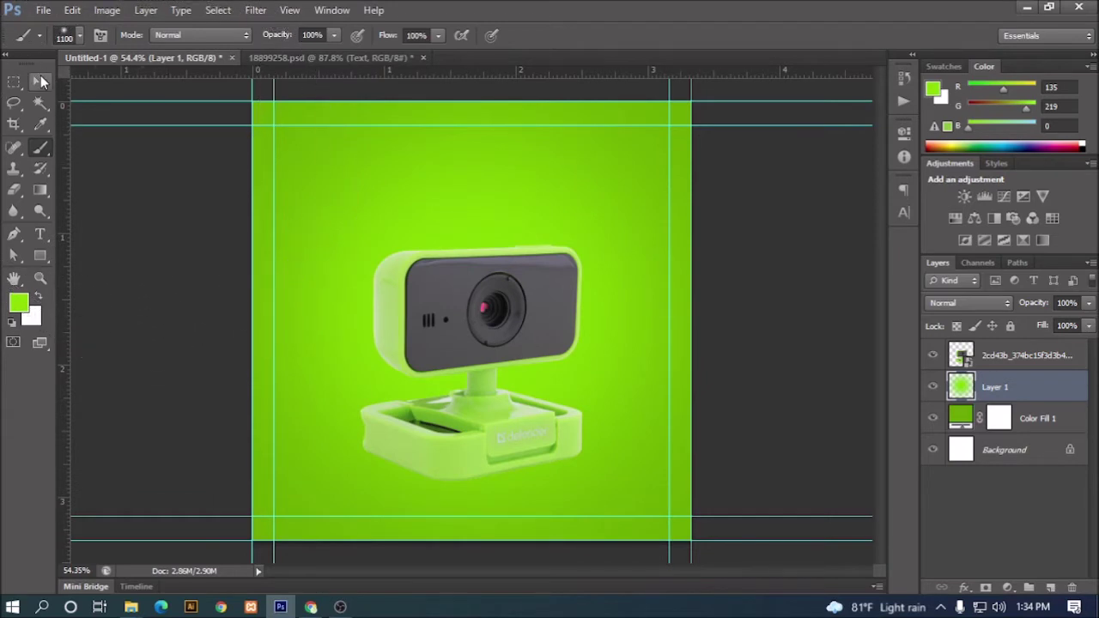
click(40, 80)
scroll(155, 171, down, 3)
scroll(154, 171, up, 1)
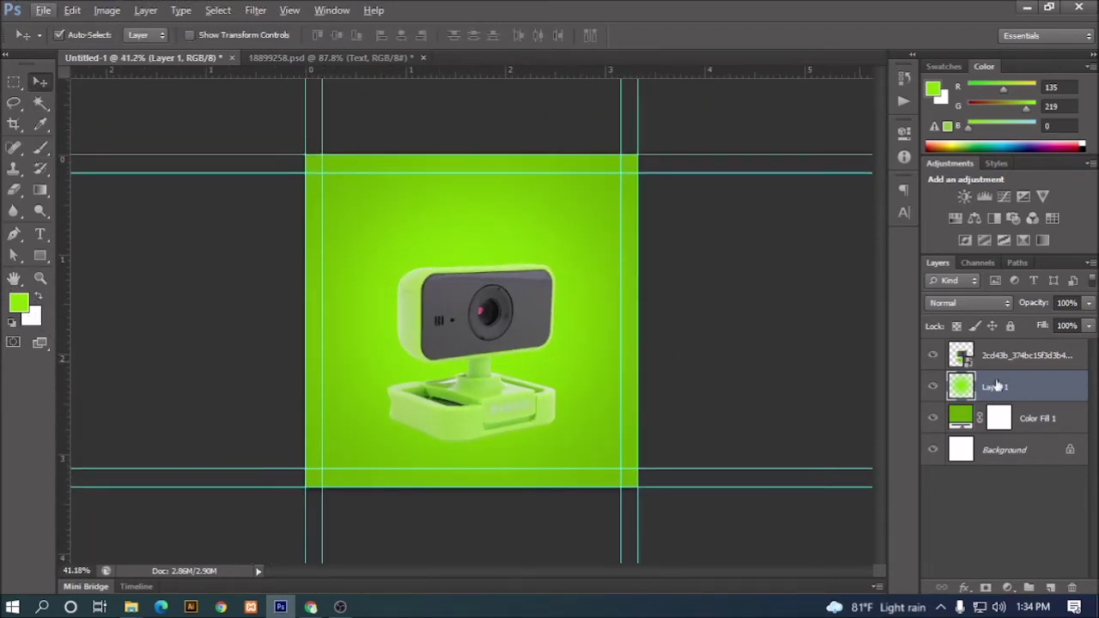
Step: Add a new layer above the glow and set the foreground colour to black
click(933, 388)
click(933, 387)
click(1048, 587)
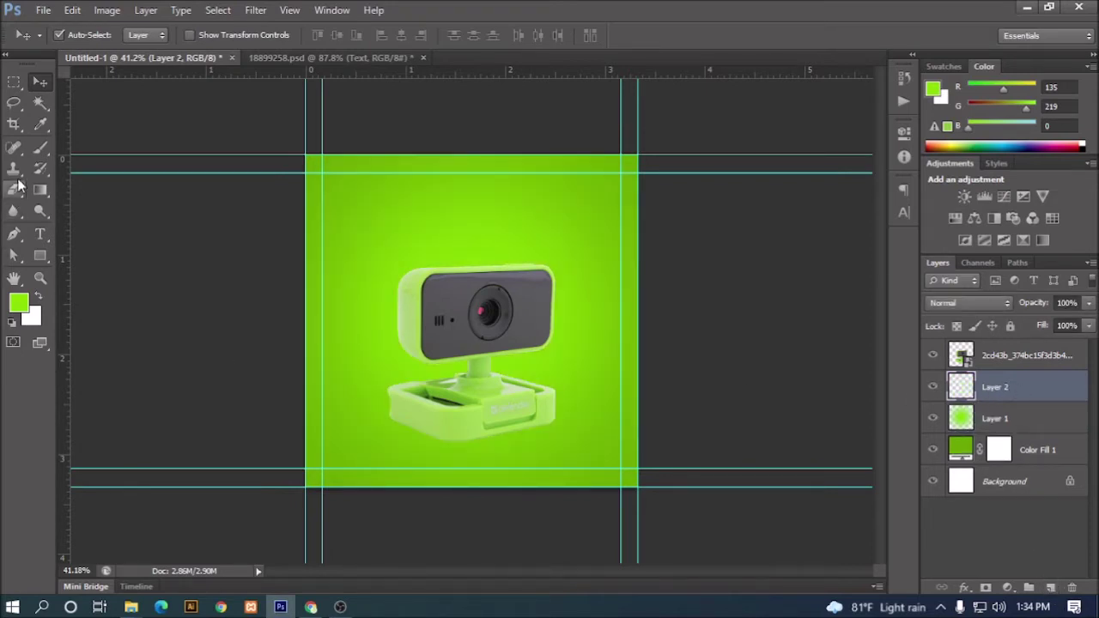
click(18, 308)
click(666, 401)
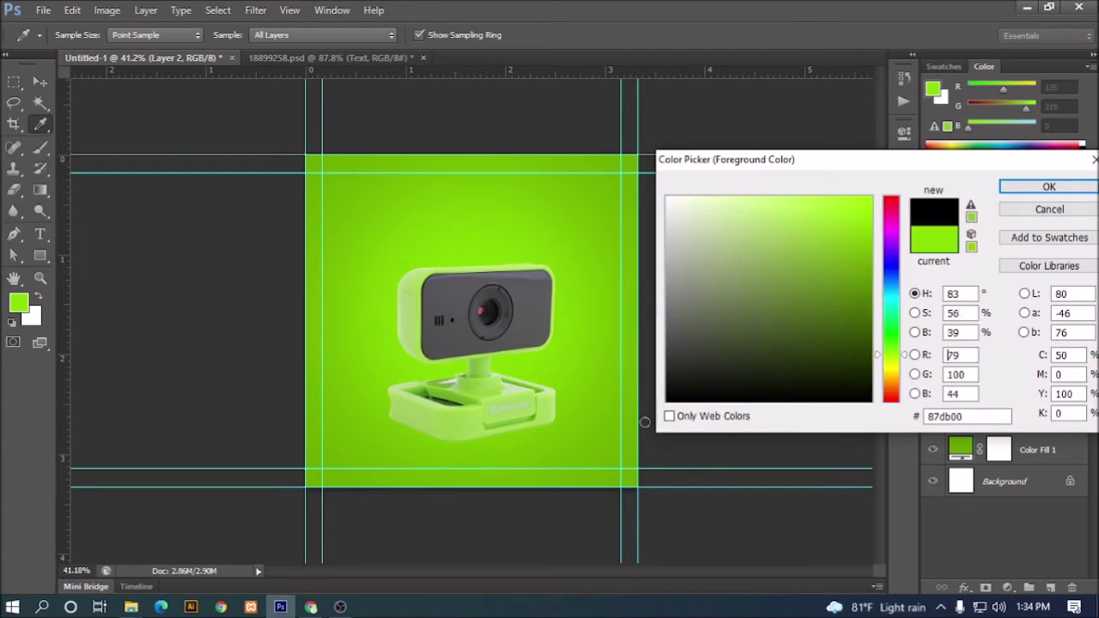
click(1012, 189)
key(v)
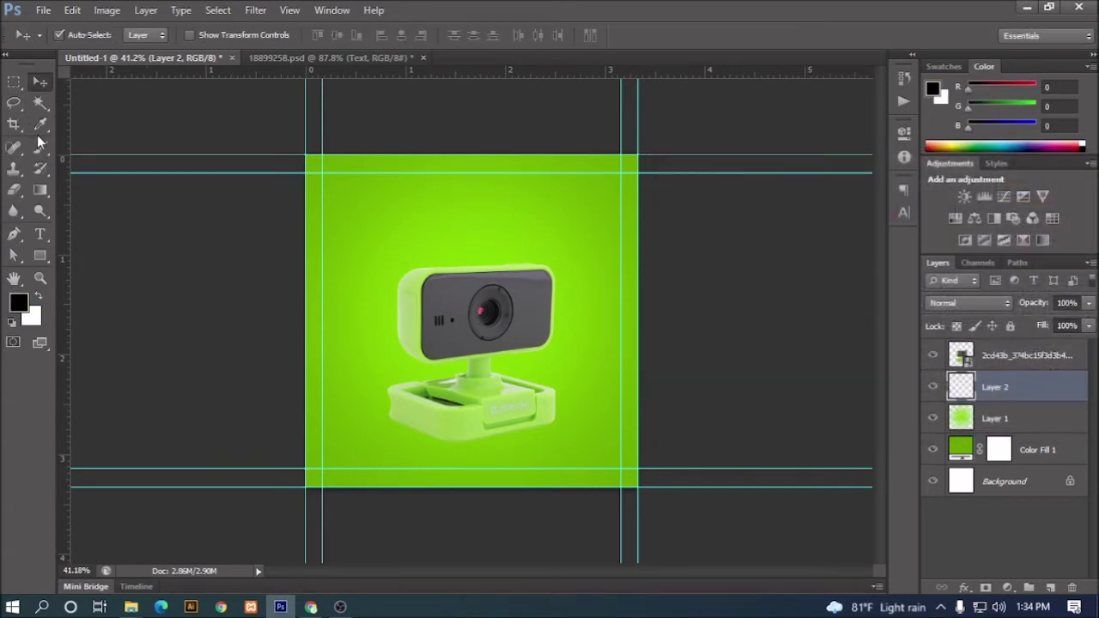
Step: Paint a soft black shadow and squash it into a thin band beneath the webcam's base
click(40, 148)
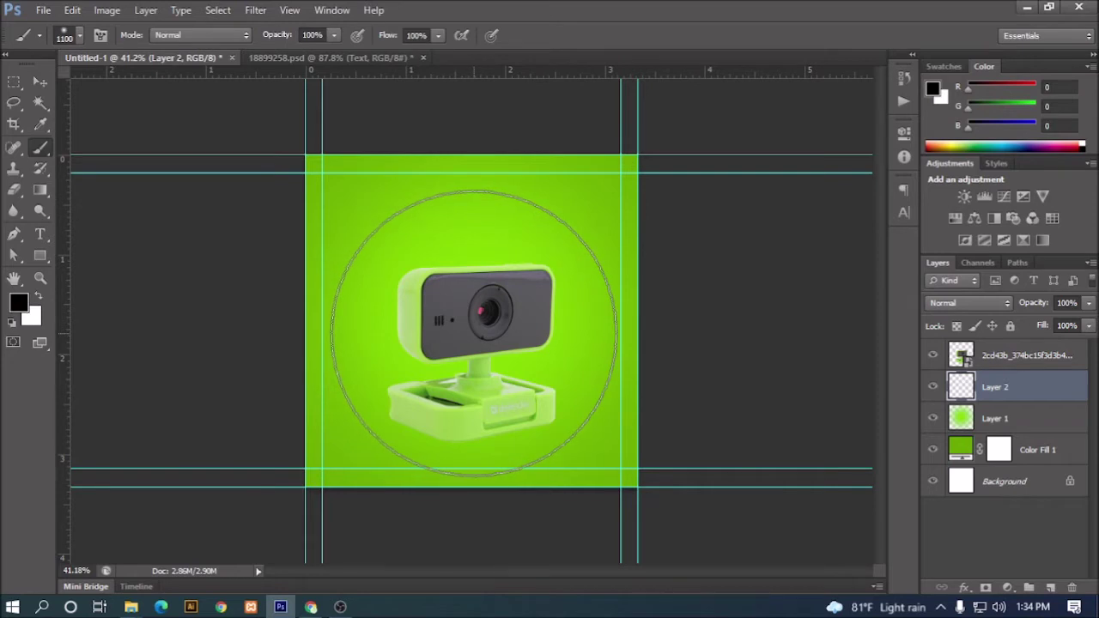
click(474, 332)
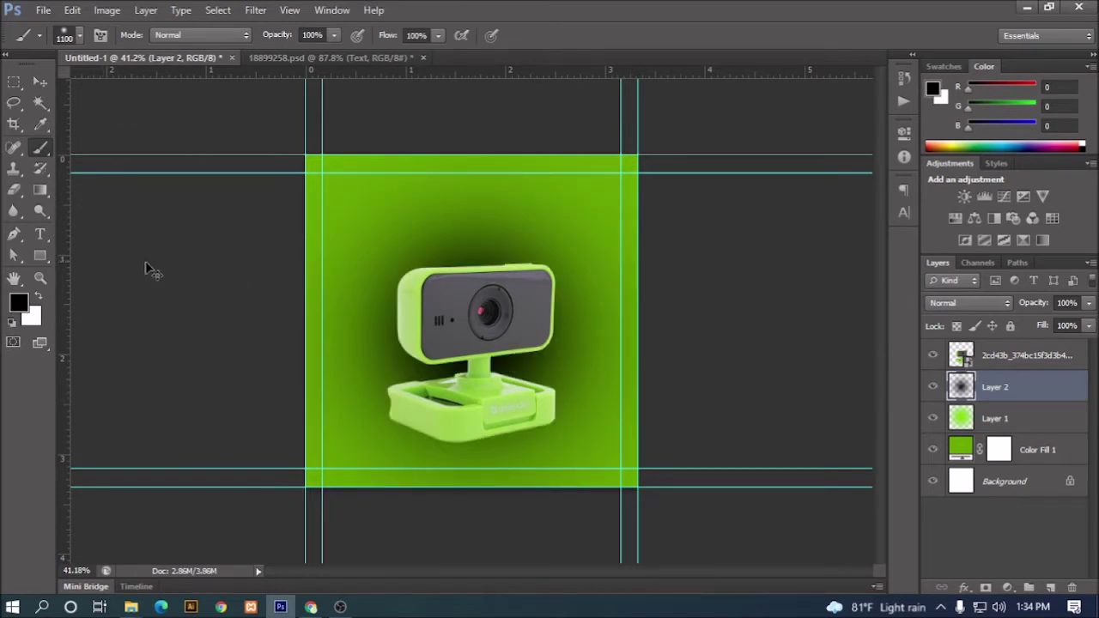
key(ctrl+t)
mouse_move(470, 157)
mouse_down()
mouse_move(502, 470)
mouse_move(504, 397)
mouse_up()
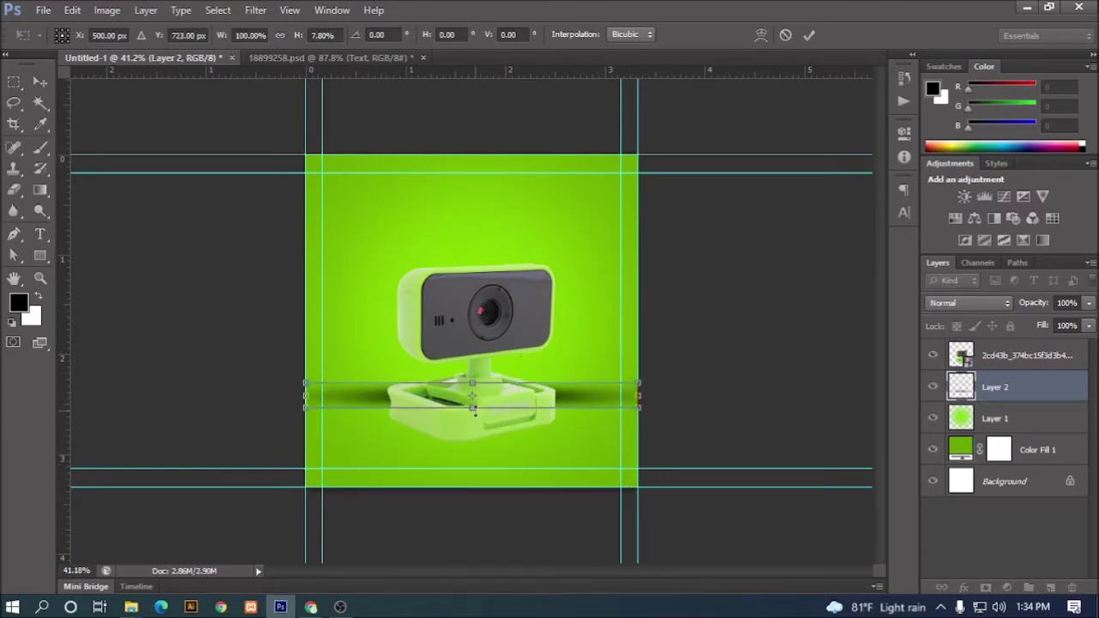
key(ctrl+plus)
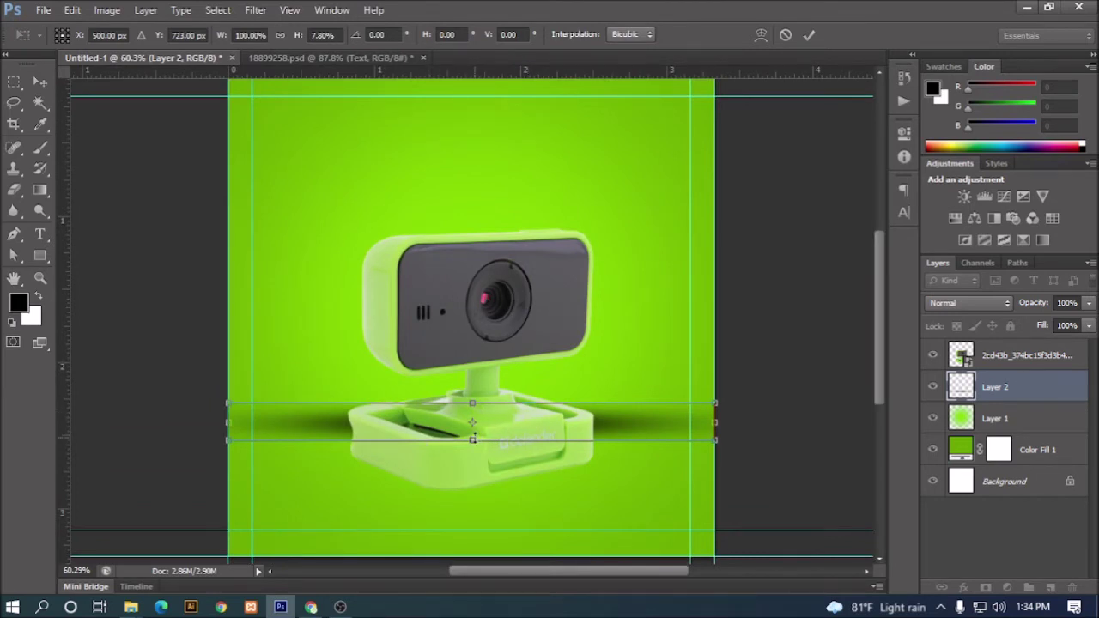
drag(552, 415, 552, 417)
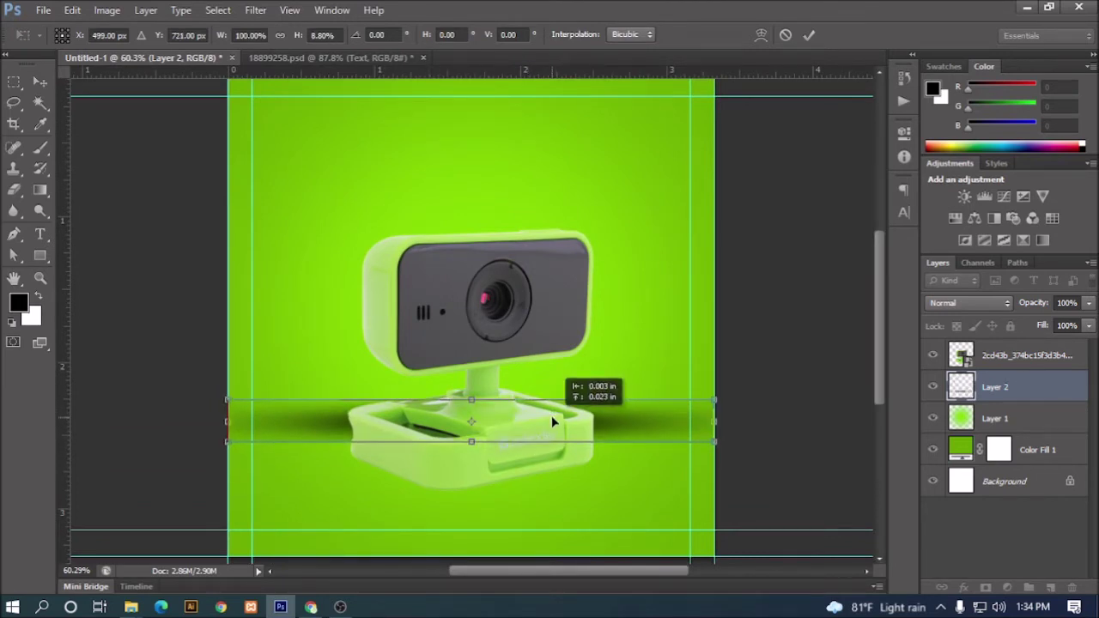
click(810, 38)
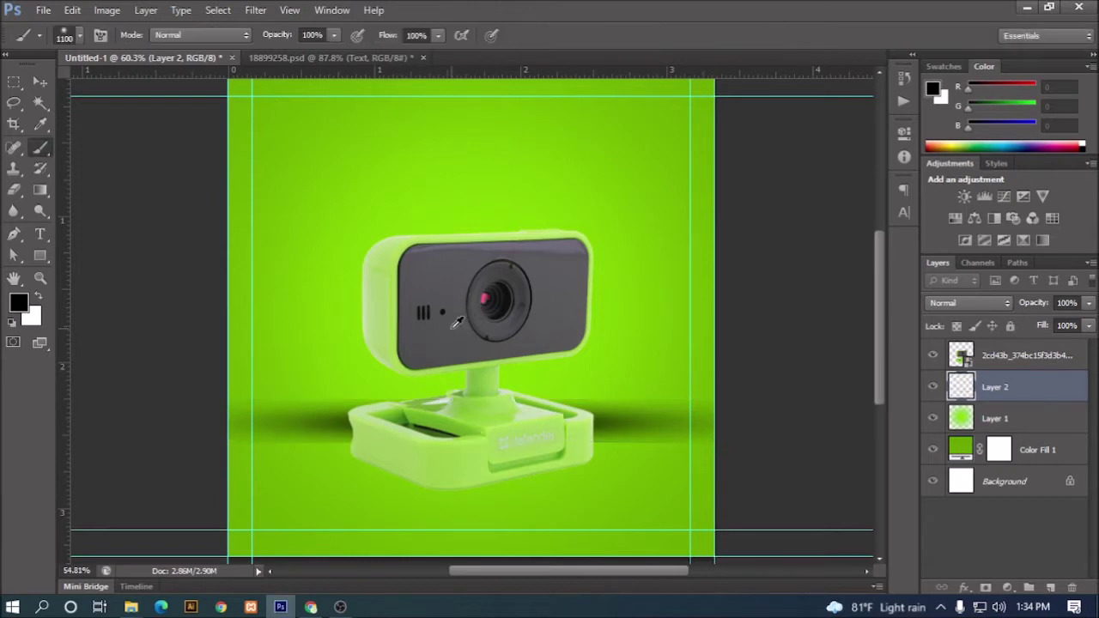
Step: Switch to the Move tool and add an empty Layer 3 above Layer 2
scroll(569, 319, down, 2)
scroll(567, 322, up, 1)
scroll(567, 322, up, 1)
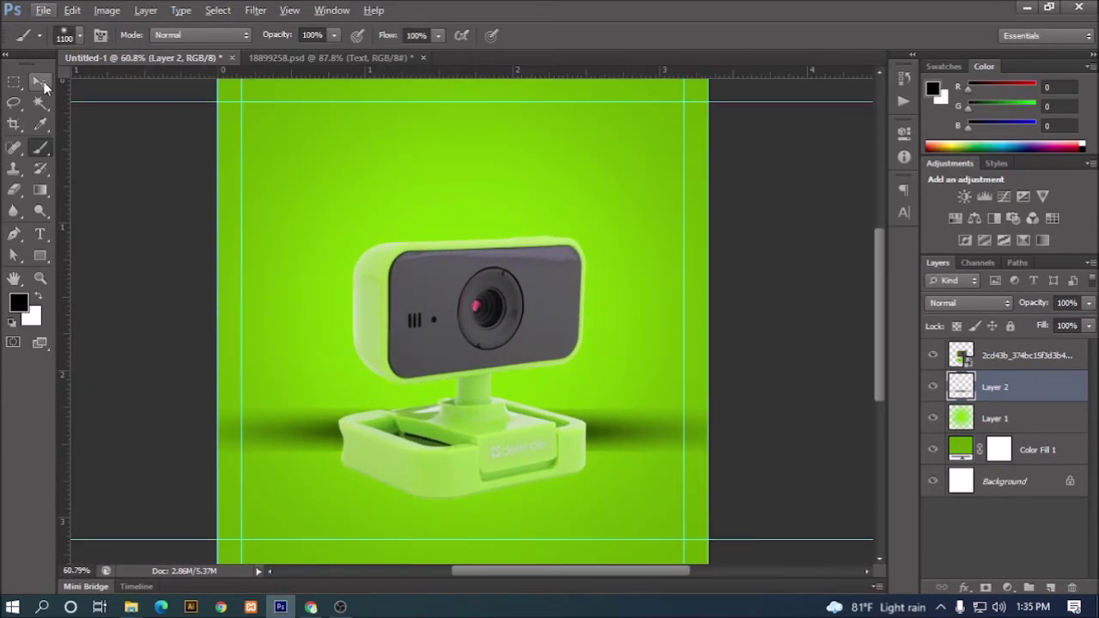
click(40, 81)
scroll(493, 357, down, 2)
scroll(491, 357, up, 2)
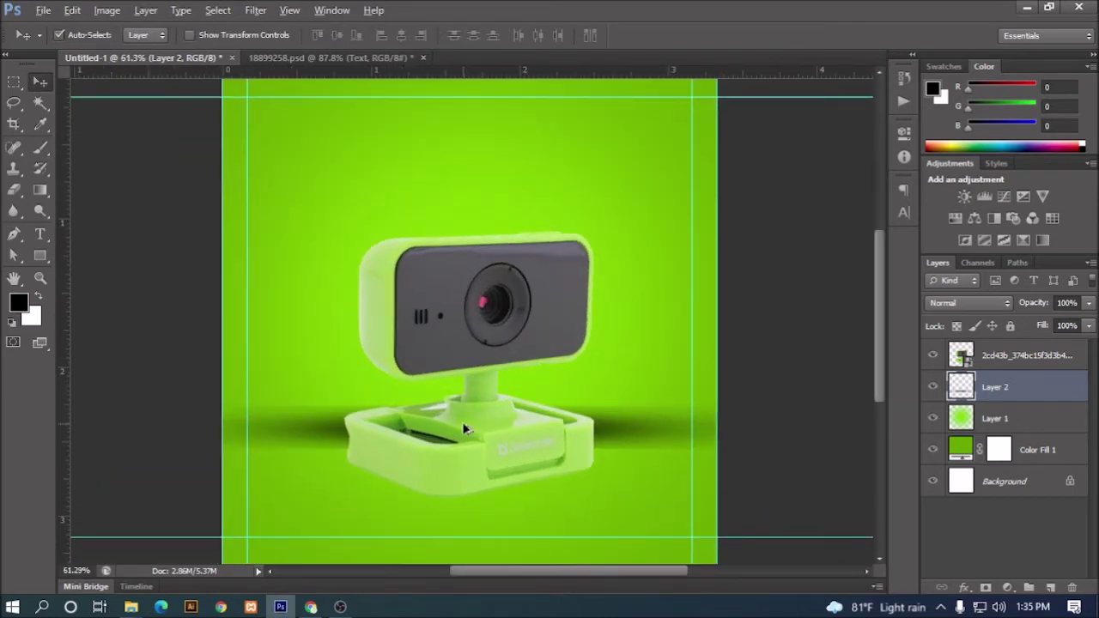
scroll(462, 422, down, 1)
scroll(465, 423, down, 1)
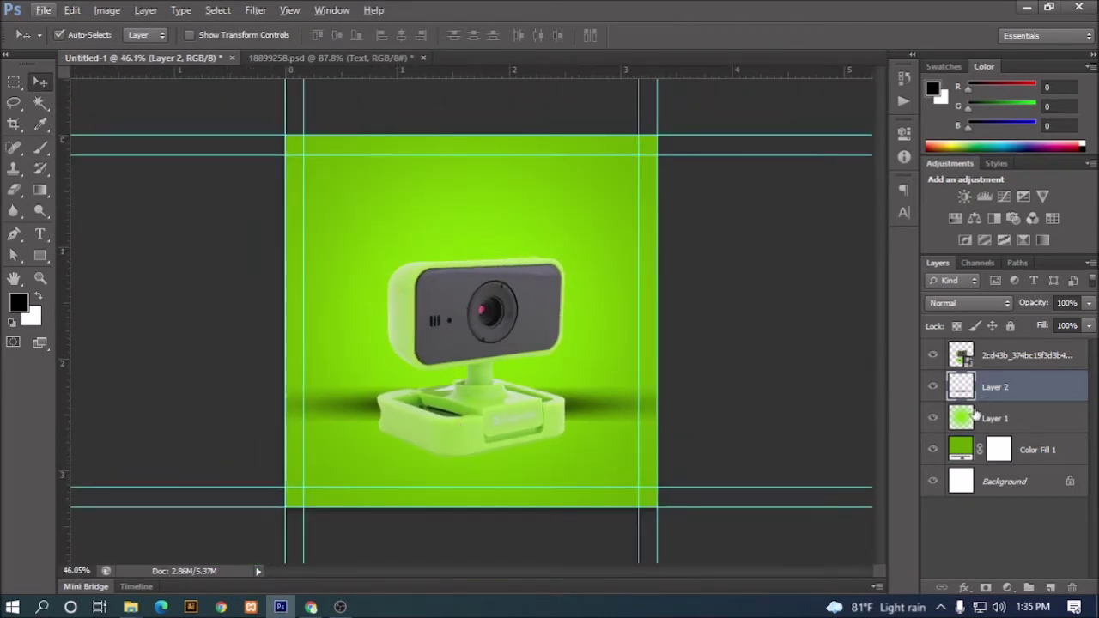
click(1051, 589)
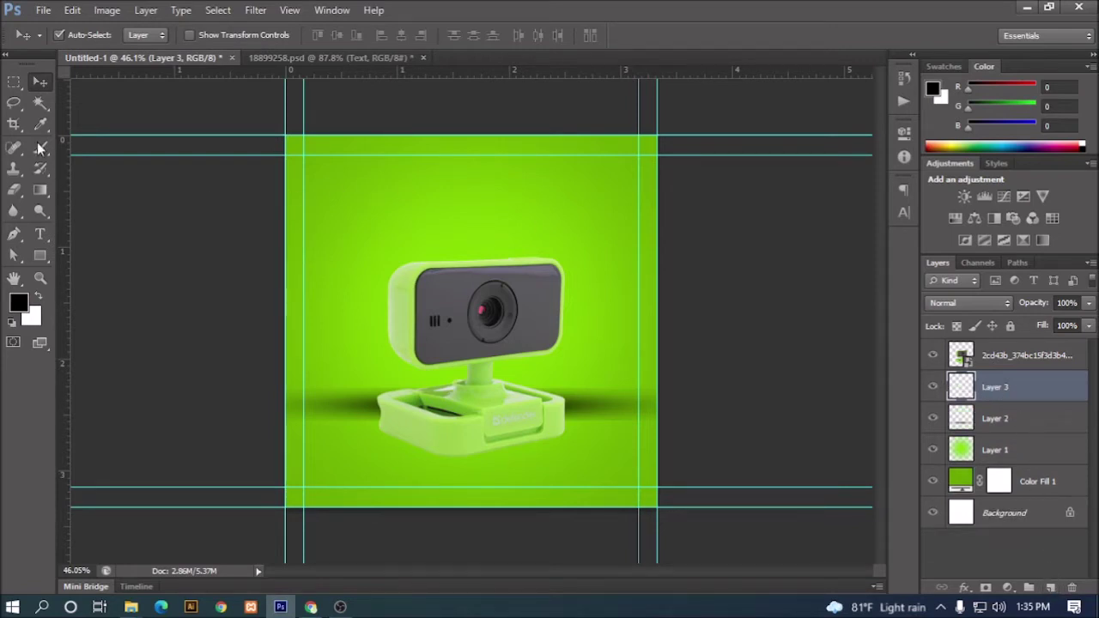
Step: Paint a soft 700 px light-green (b5ff3d) glow over the webcam base
click(18, 305)
click(489, 232)
drag(858, 237, 821, 198)
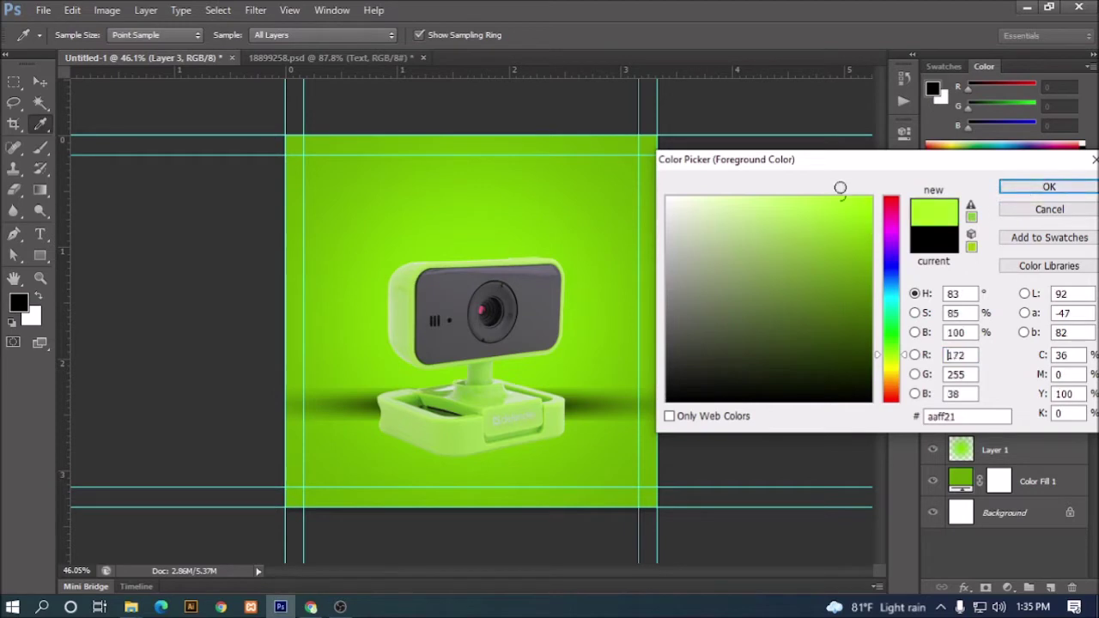
click(1046, 186)
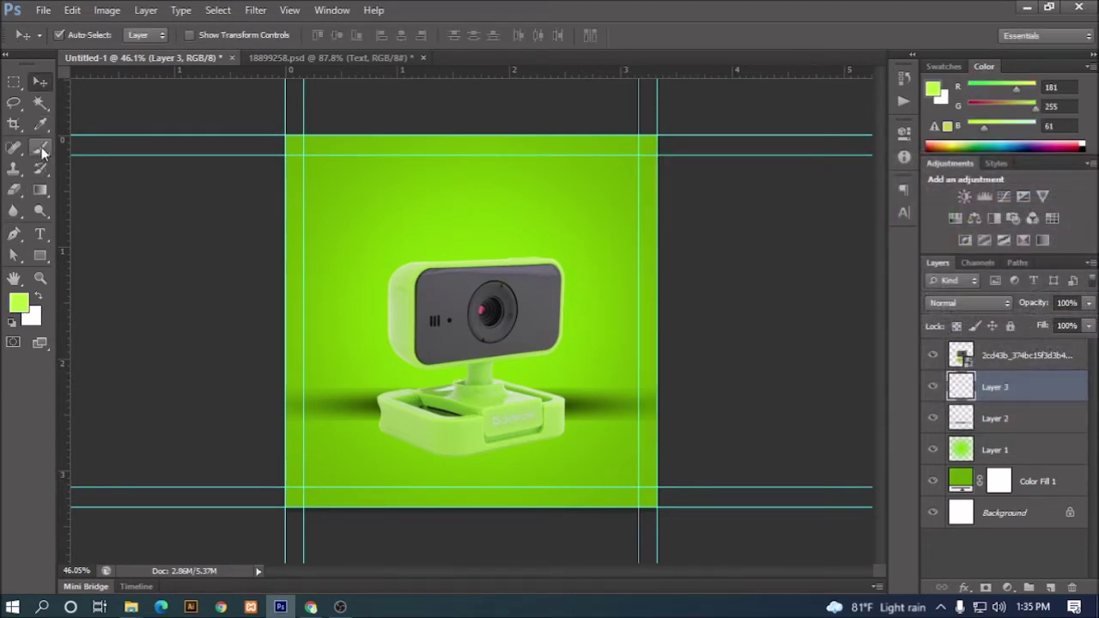
click(39, 146)
key(bracketleft)
key(bracketleft)
key(bracketleft)
key(bracketleft)
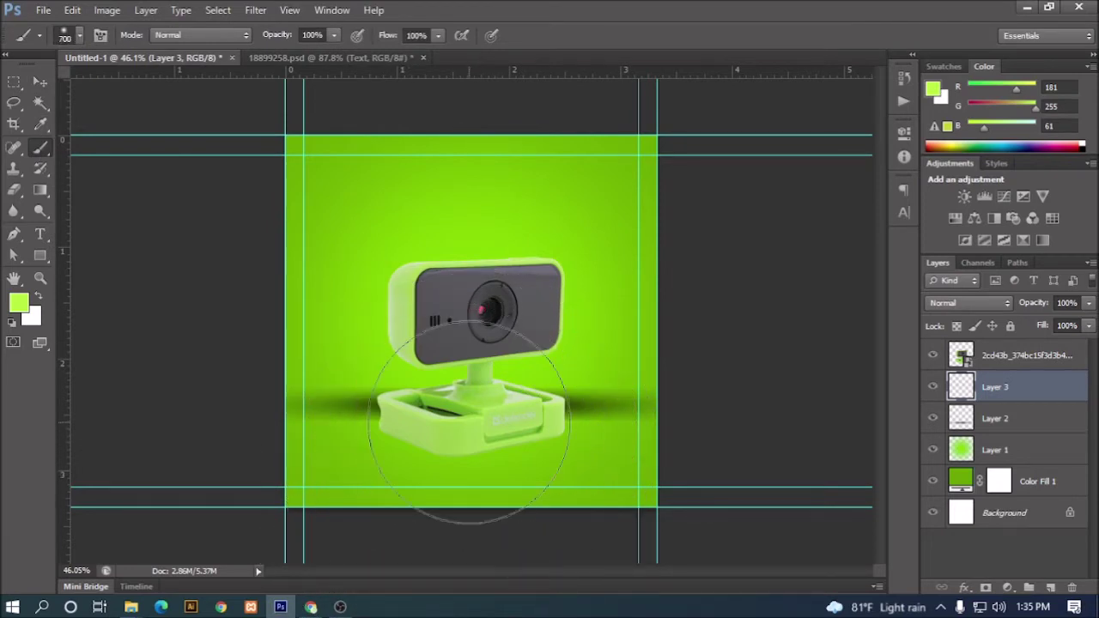
click(468, 425)
Step: Free-transform the glow into a flat band tucked beneath the webcam base
click(43, 86)
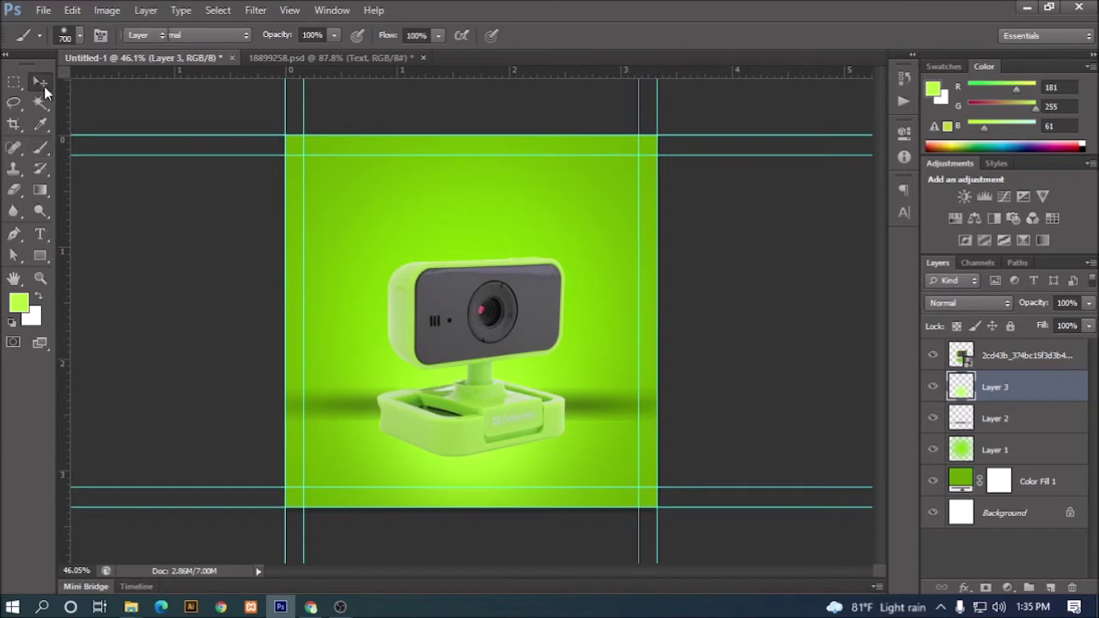
key(ctrl+t)
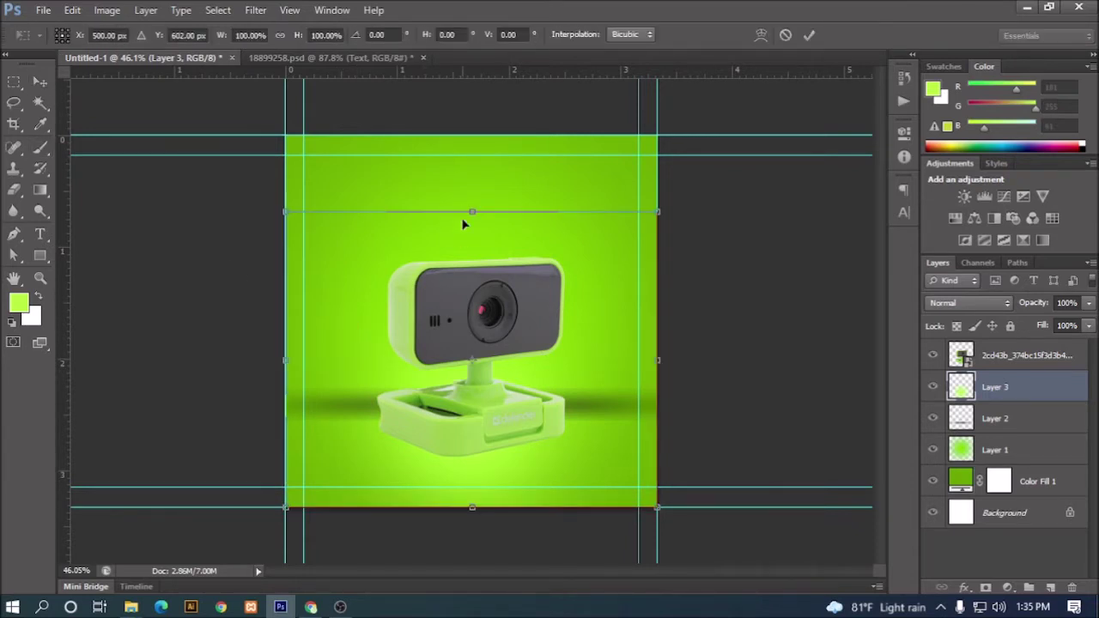
drag(472, 134, 482, 360)
mouse_move(472, 506)
mouse_down()
mouse_move(479, 420)
mouse_move(523, 442)
mouse_move(521, 433)
mouse_up()
scroll(513, 395, up, 2)
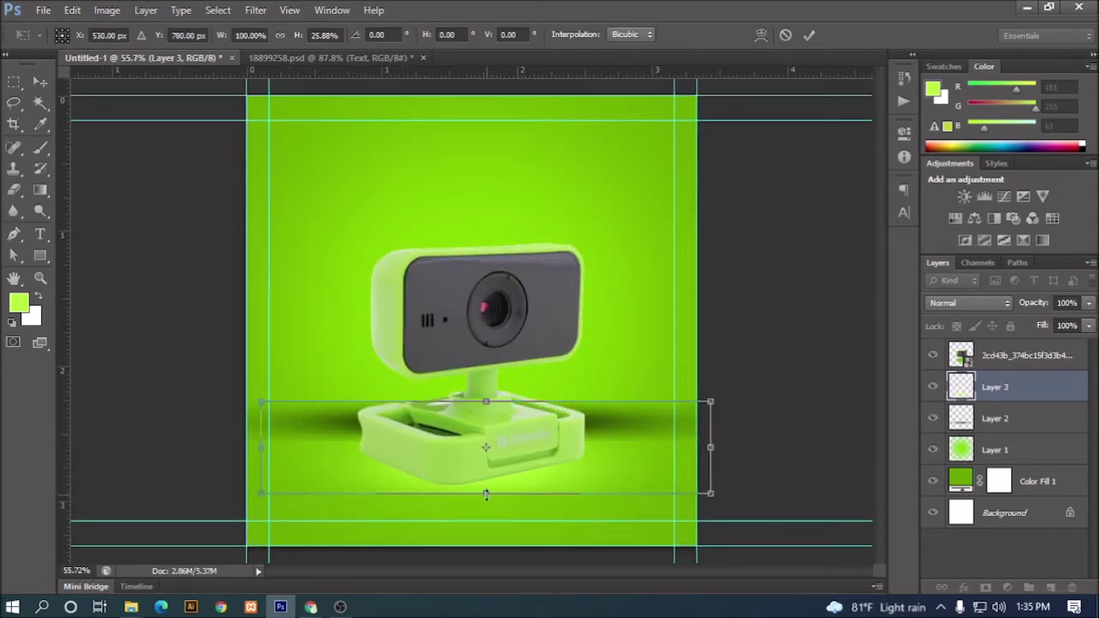
drag(486, 494, 486, 484)
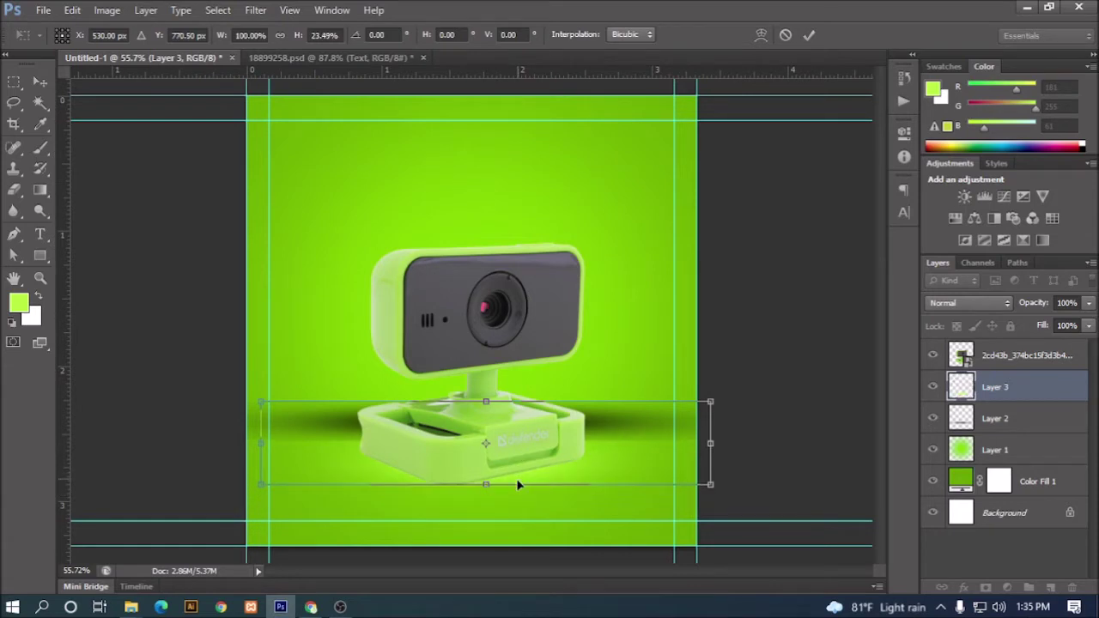
click(809, 36)
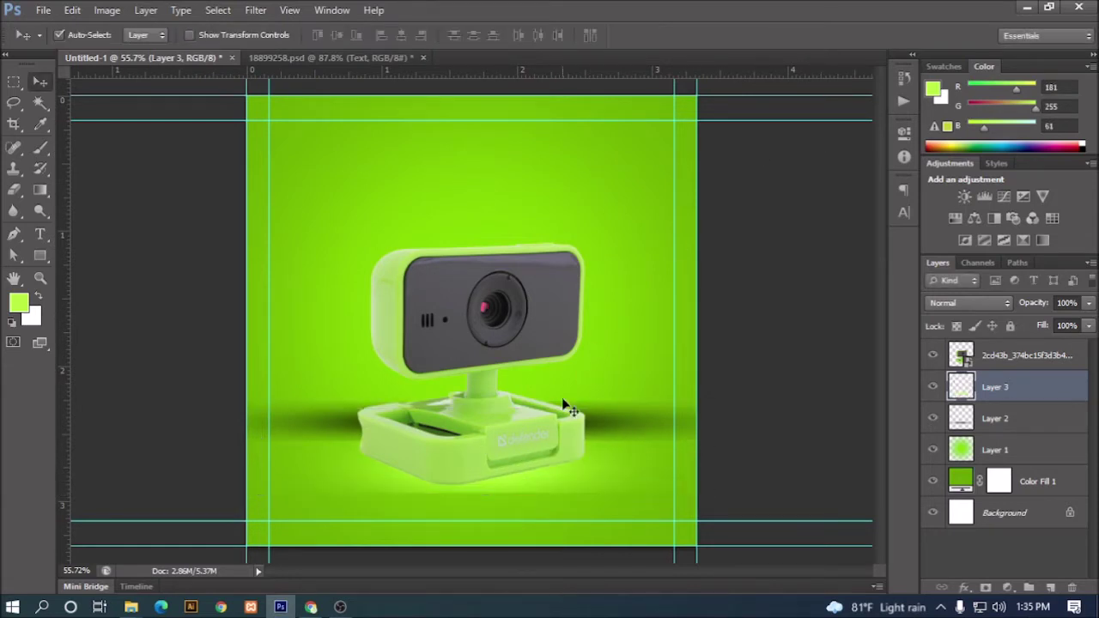
alt+scroll(563, 403, up, 1)
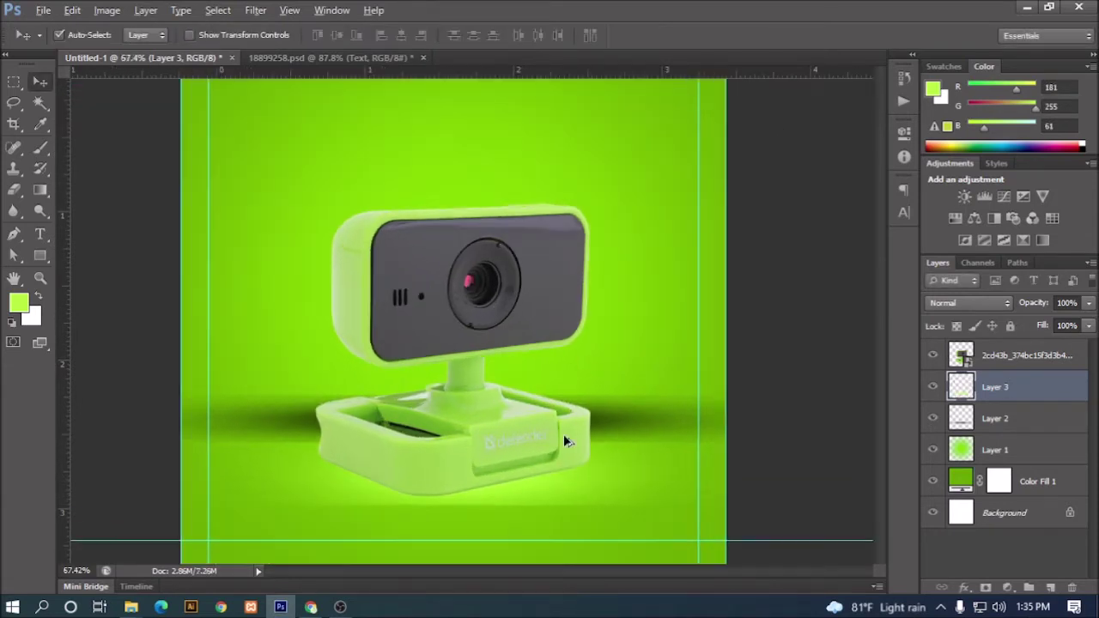
Step: Add a layer mask to Layer 3 and paint black at 150 px across the glow's bottom
click(986, 587)
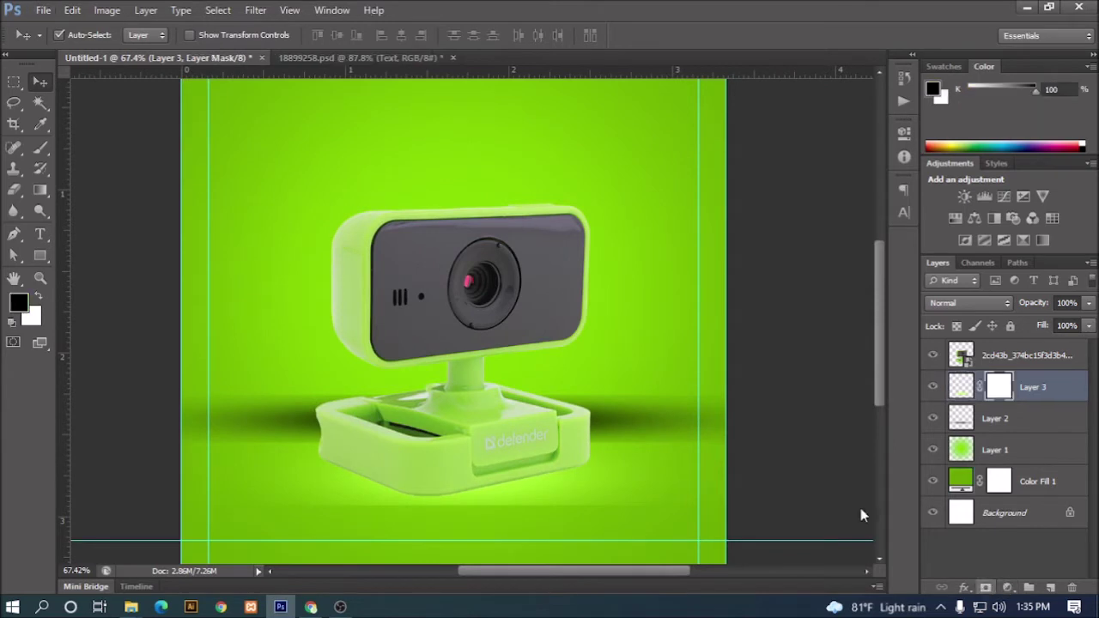
click(45, 152)
key(bracketleft)
key(bracketleft)
key(bracketleft)
key(bracketright)
key(bracketright)
drag(197, 520, 375, 532)
Step: Centre the webcam base in view and mask away the glow's lower edge beneath it
scroll(373, 544, up, 3)
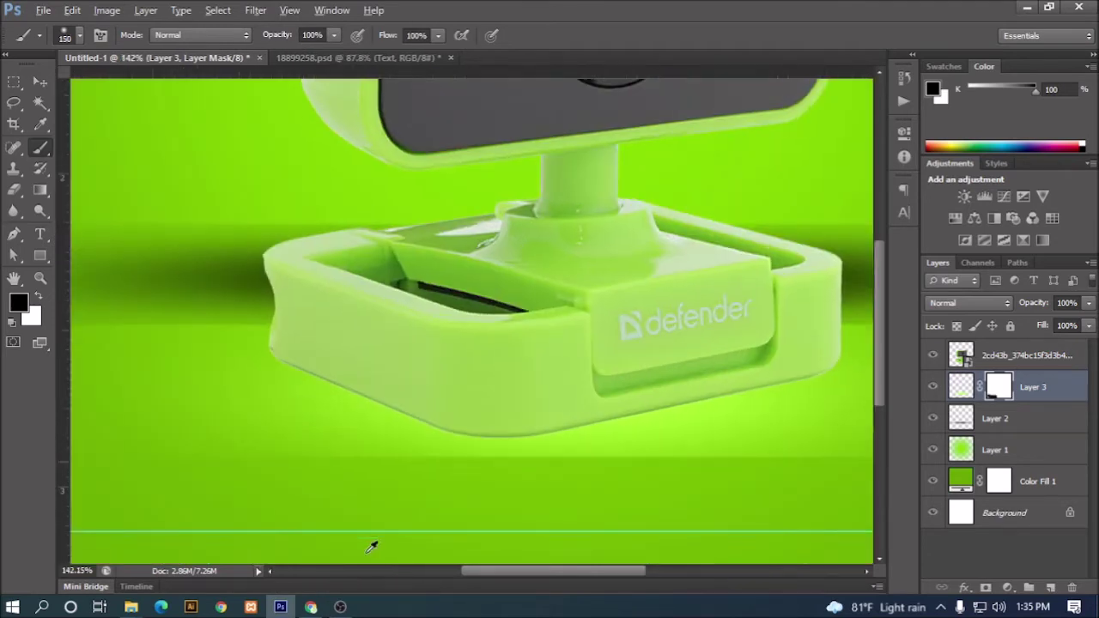
scroll(419, 390, up, 3)
drag(420, 390, 466, 383)
drag(299, 430, 339, 430)
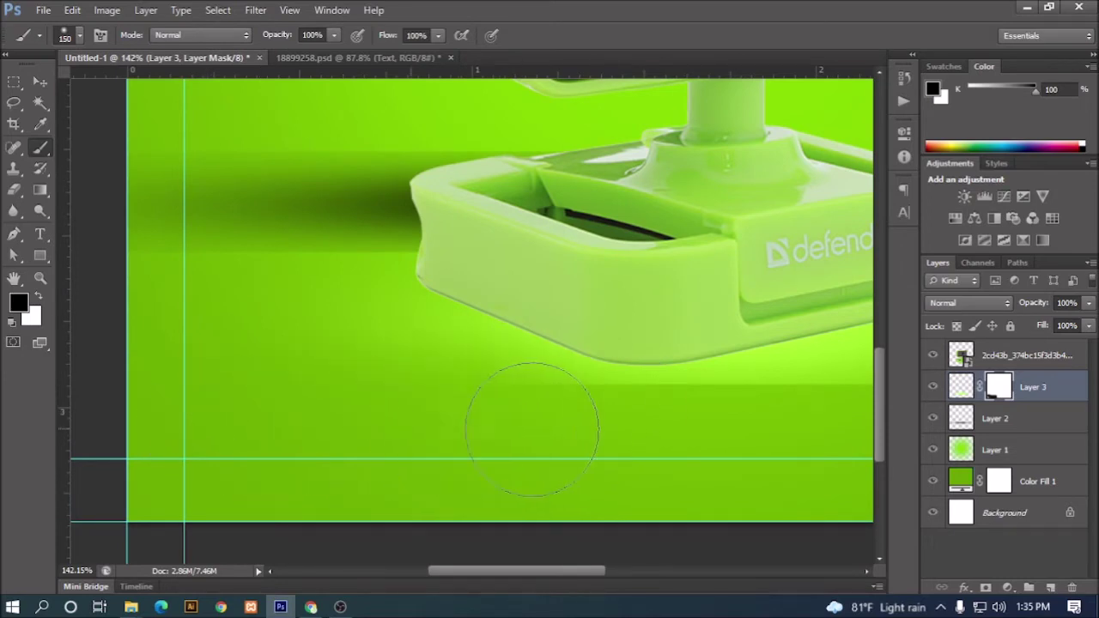
scroll(464, 442, down, 2)
drag(412, 446, 218, 485)
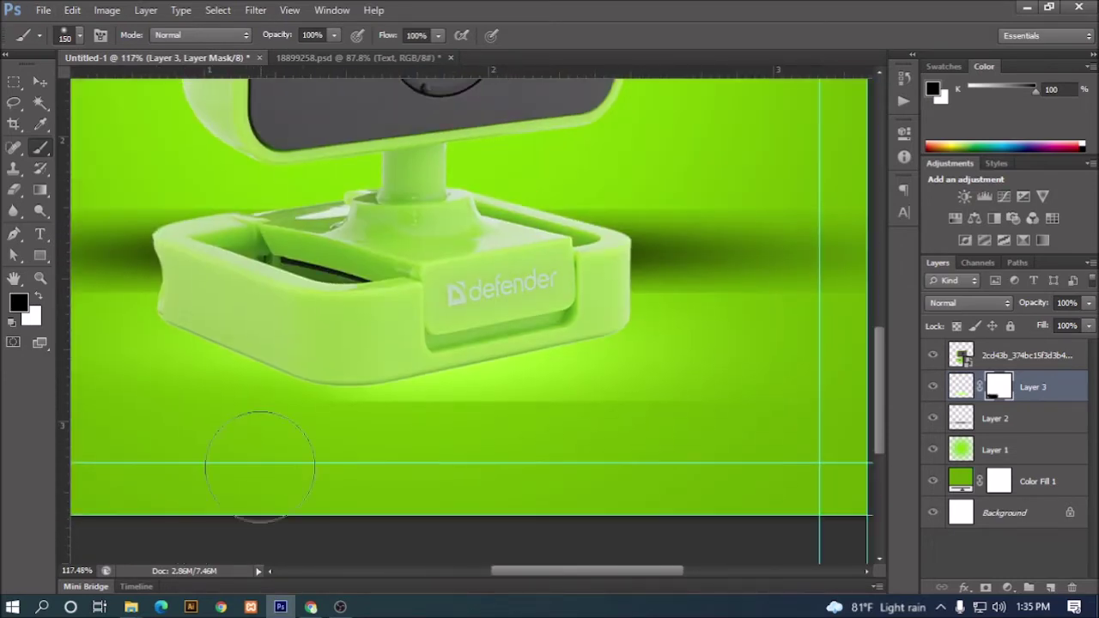
mouse_move(294, 444)
mouse_down()
mouse_move(270, 436)
mouse_move(436, 454)
mouse_move(478, 444)
mouse_up()
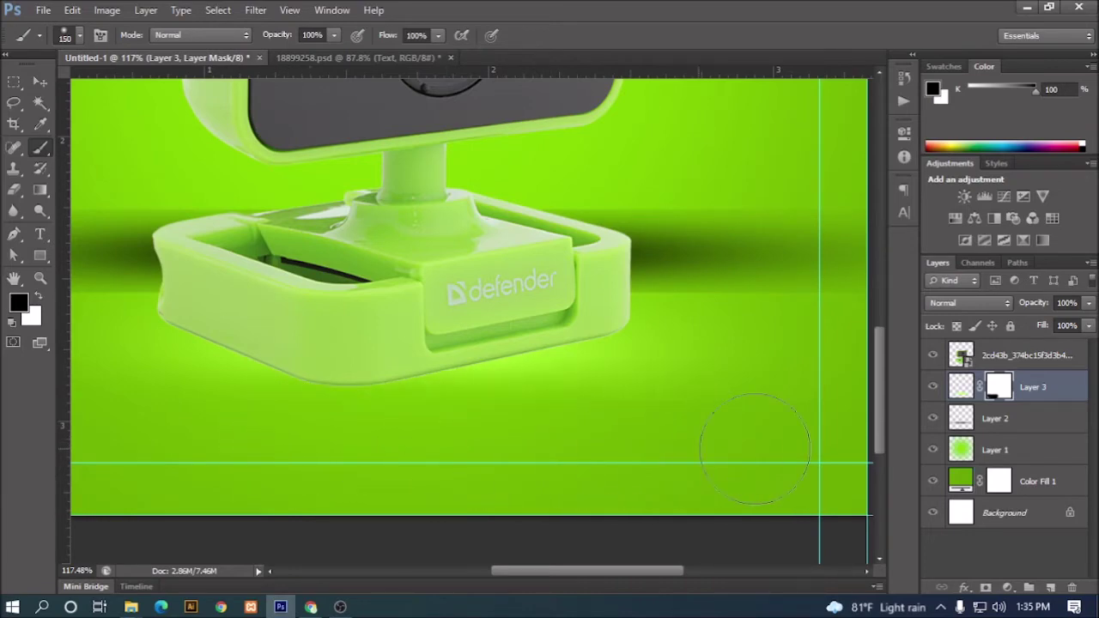
scroll(372, 461, right, 5)
scroll(361, 476, left, 1)
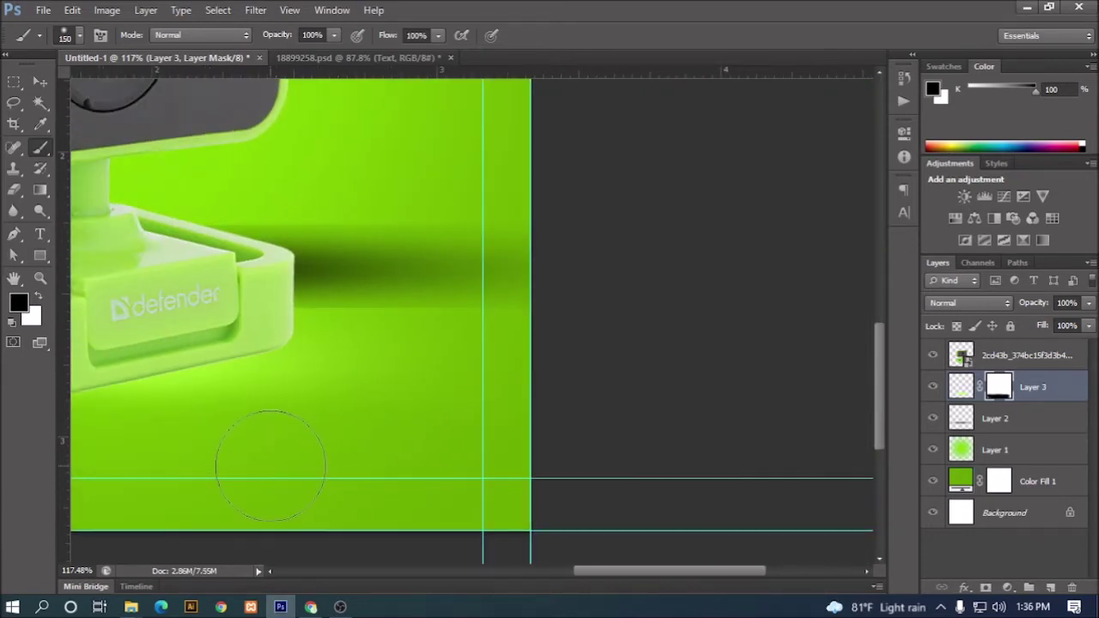
scroll(483, 466, down, 3)
alt+click(515, 461)
scroll(516, 461, down, 1)
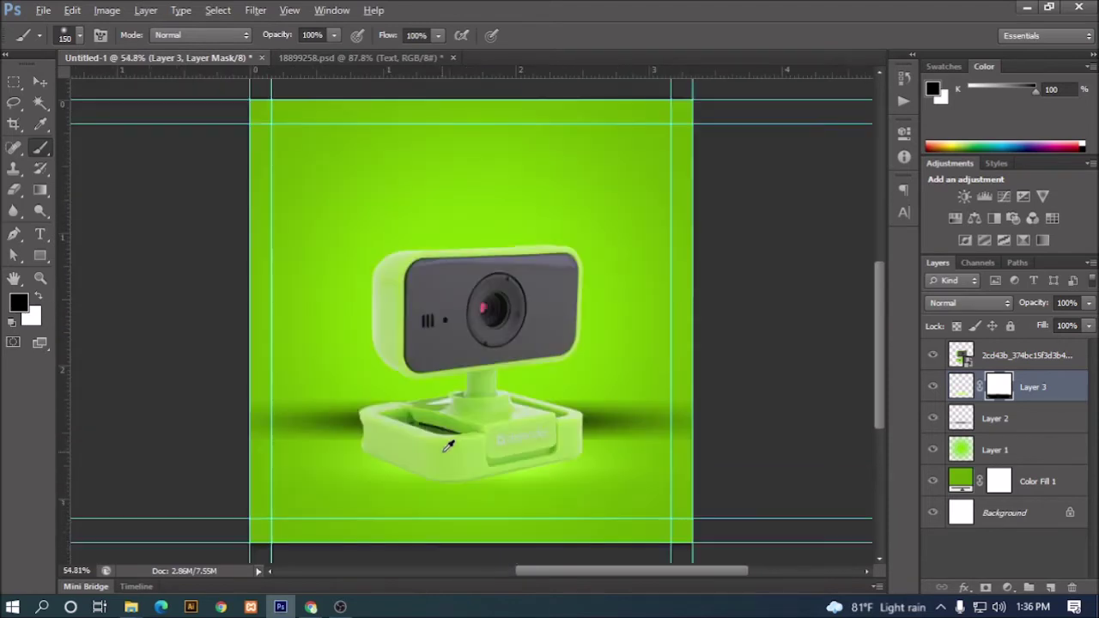
Step: Add a layer mask to Layer 2 and paint away the dark band across and right of the base
click(1004, 418)
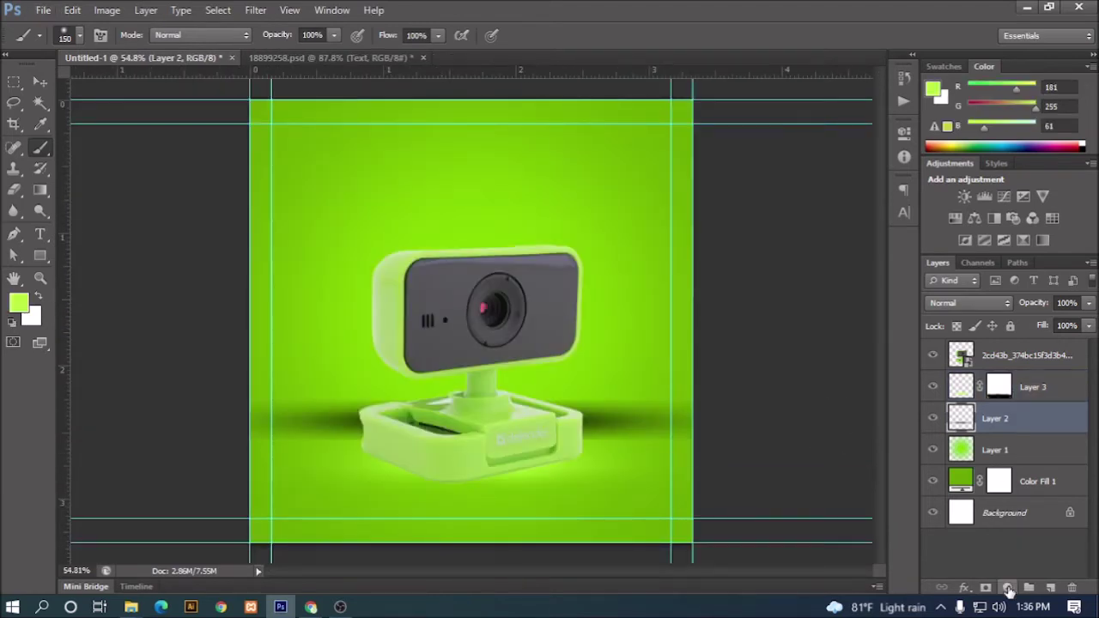
click(986, 588)
scroll(498, 503, up, 3)
drag(250, 438, 454, 429)
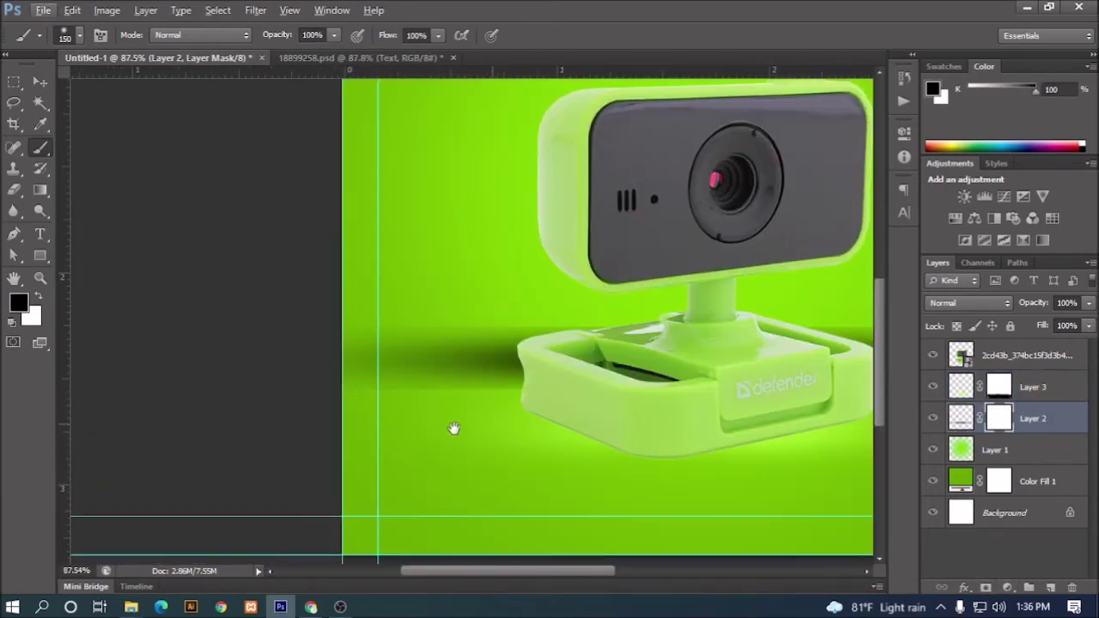
scroll(429, 422, up, 2)
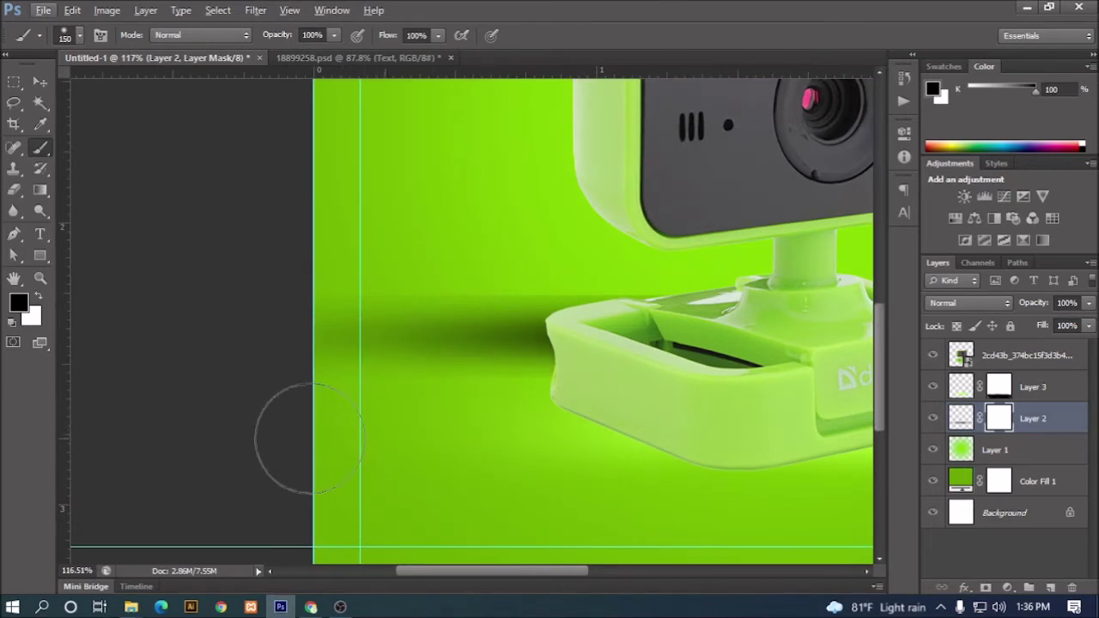
scroll(544, 436, down, 1)
drag(632, 449, 437, 427)
mouse_move(336, 397)
mouse_down()
mouse_move(569, 402)
mouse_move(662, 430)
mouse_move(493, 414)
mouse_up()
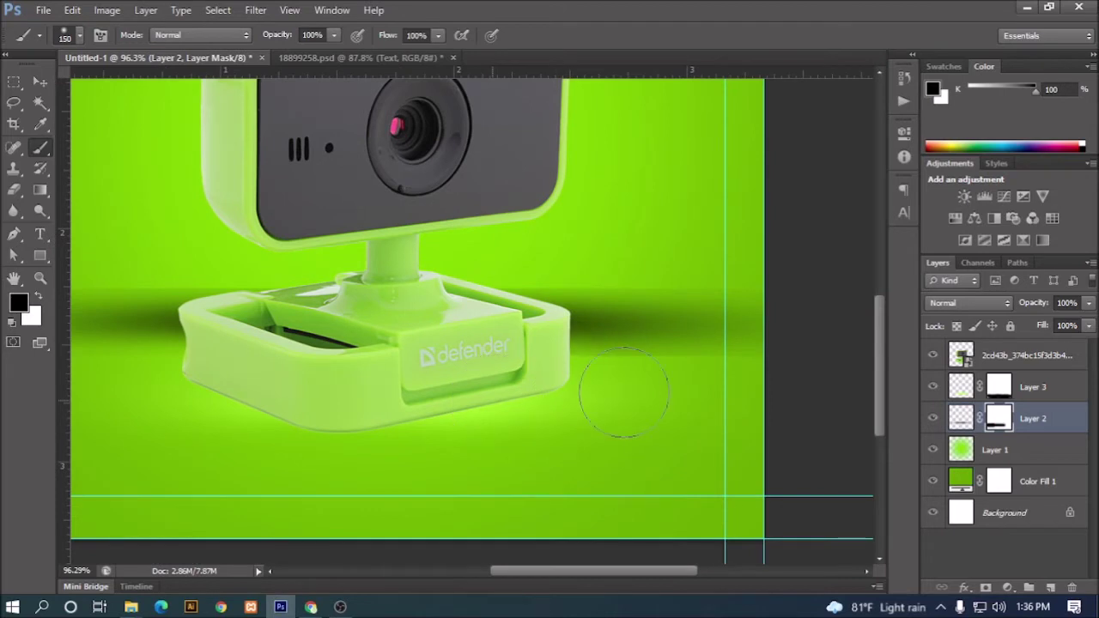
drag(601, 392, 583, 393)
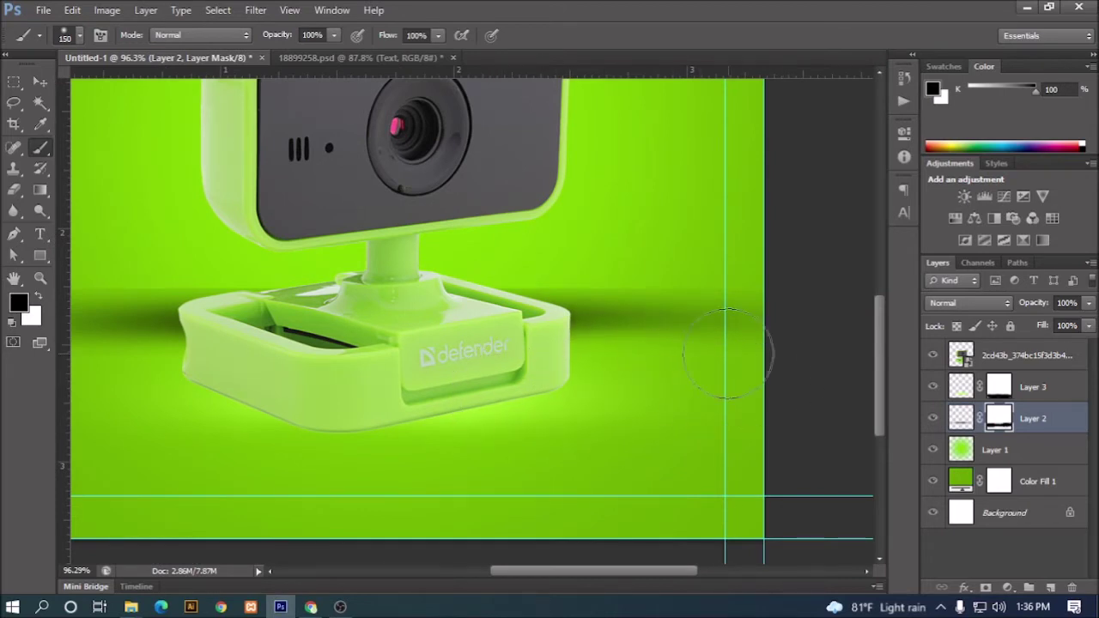
drag(293, 438, 512, 438)
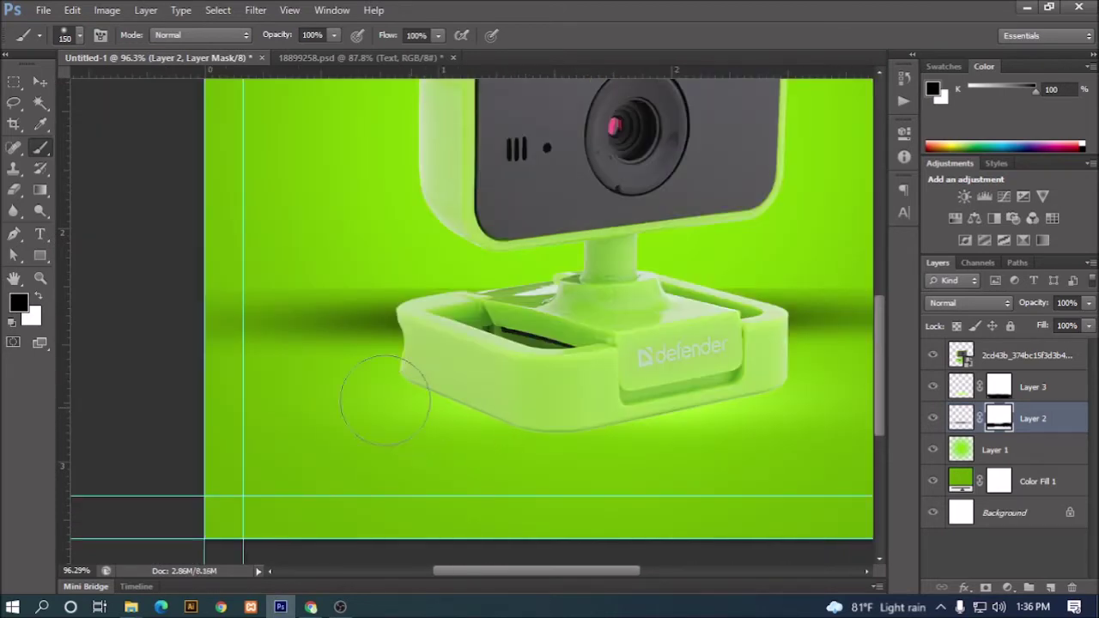
key(ctrl+0)
scroll(232, 258, up, 1)
click(40, 82)
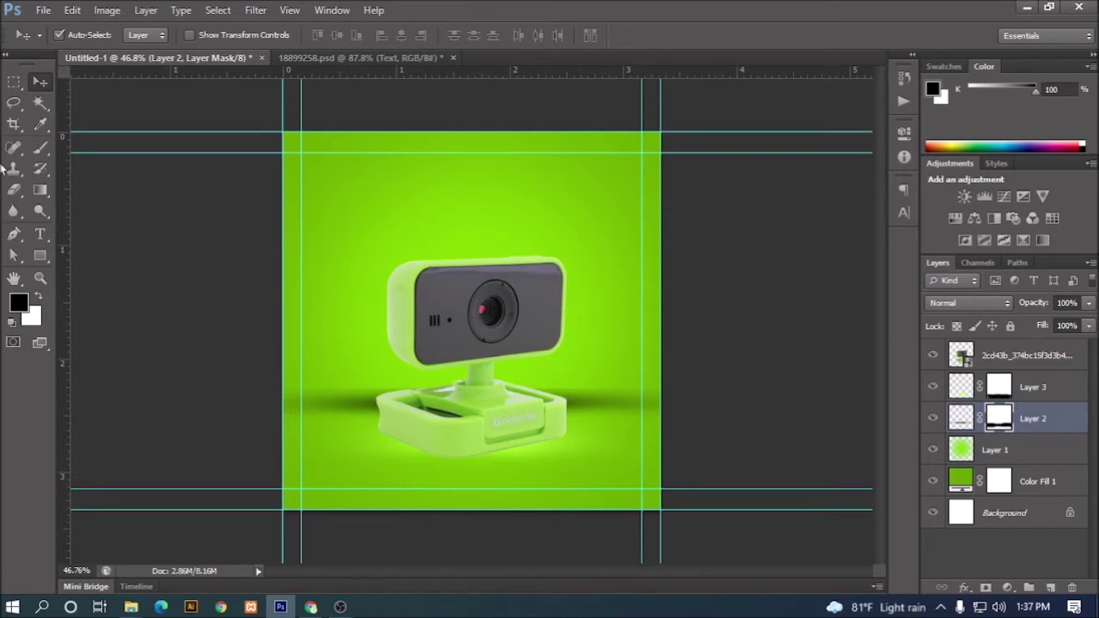
Step: Enlarge the mask brush to 250 px and pan around the shadow band behind the webcam
click(41, 147)
scroll(364, 386, up, 5)
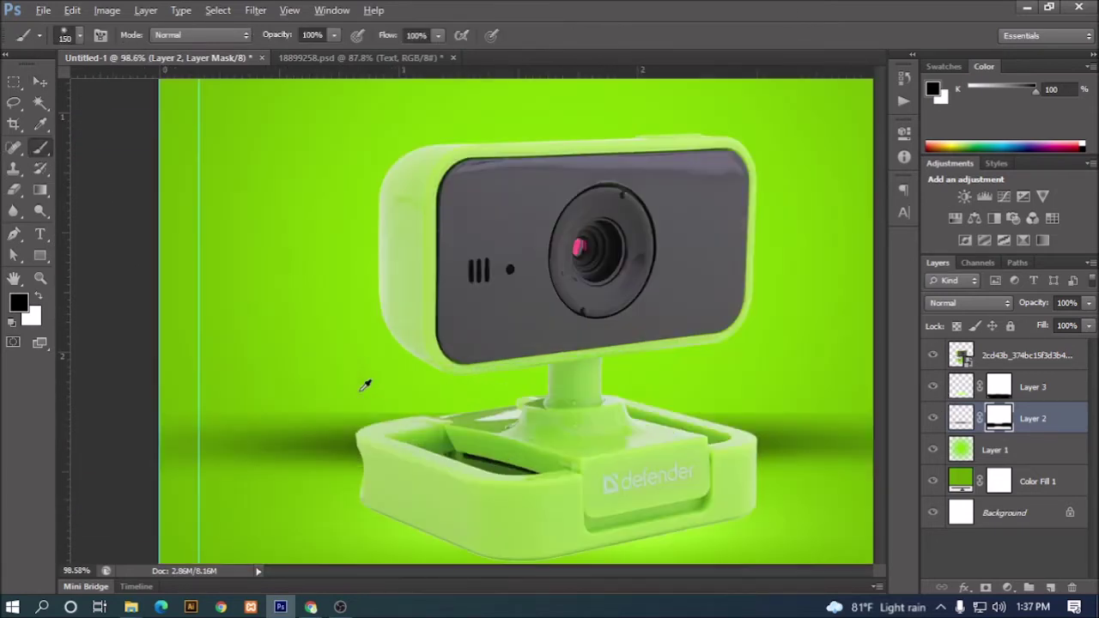
scroll(364, 385, up, 2)
scroll(343, 352, up, 1)
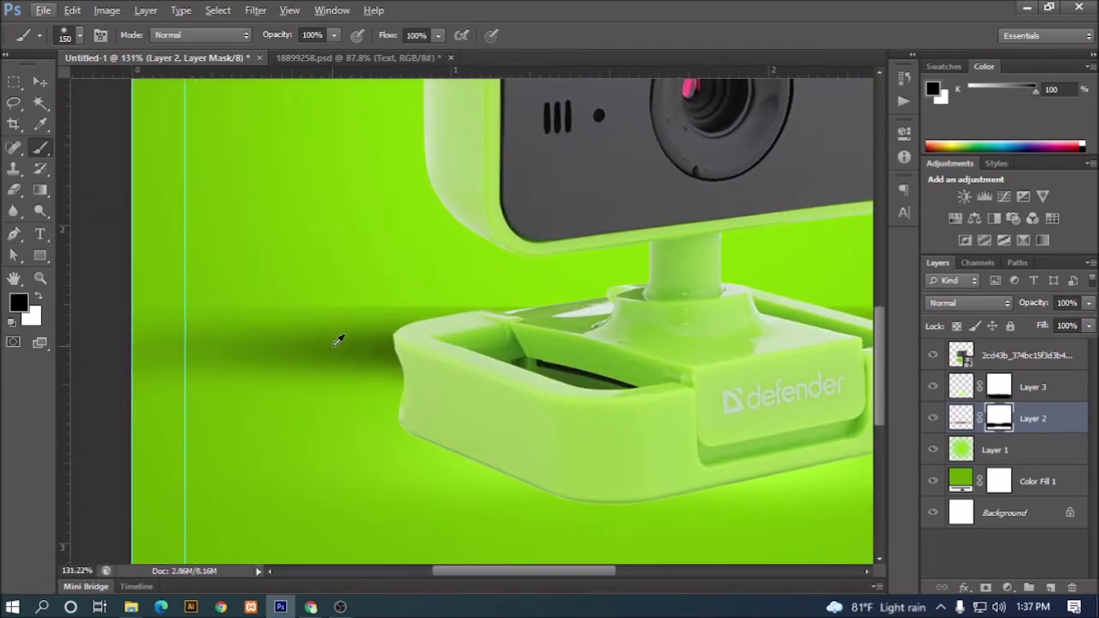
key(bracketright)
key(bracketright)
key(bracketright)
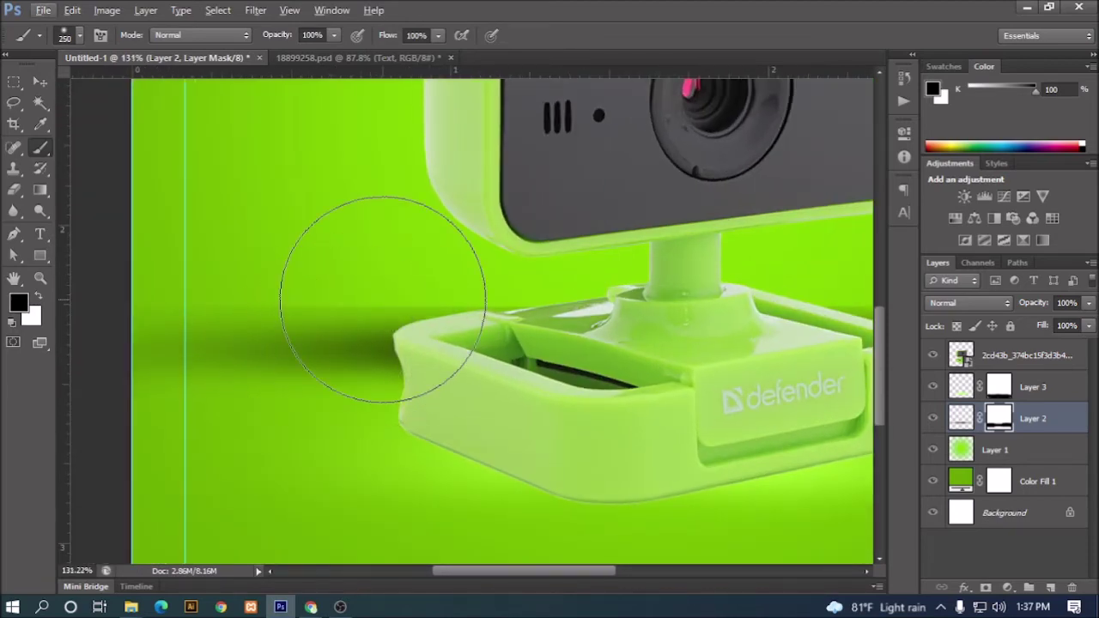
scroll(382, 299, down, 3)
scroll(412, 297, down, 2)
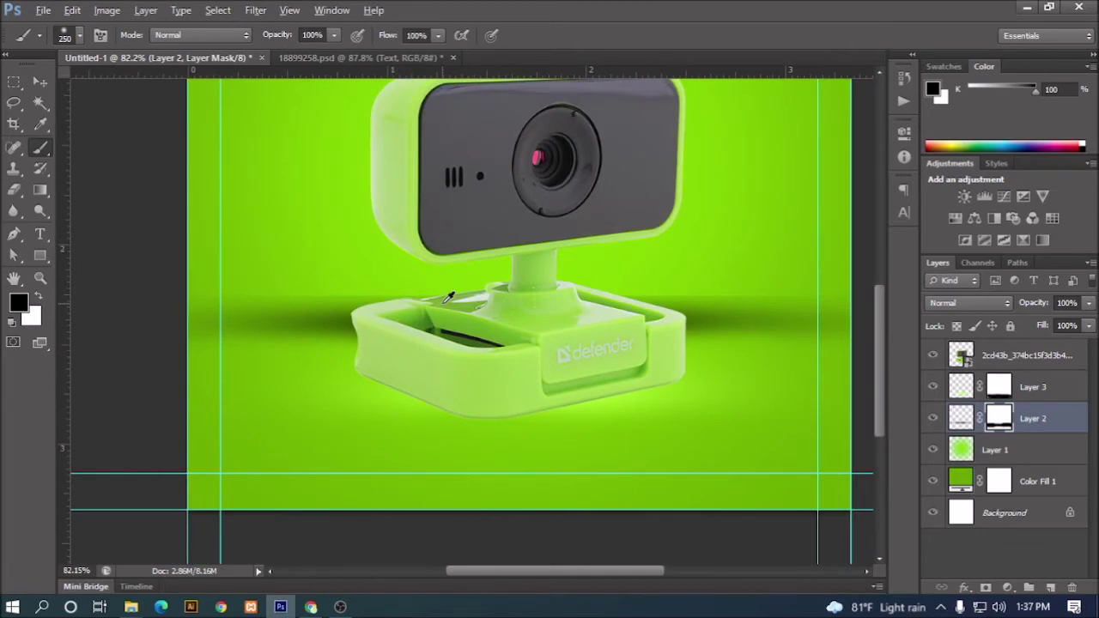
scroll(448, 296, down, 1)
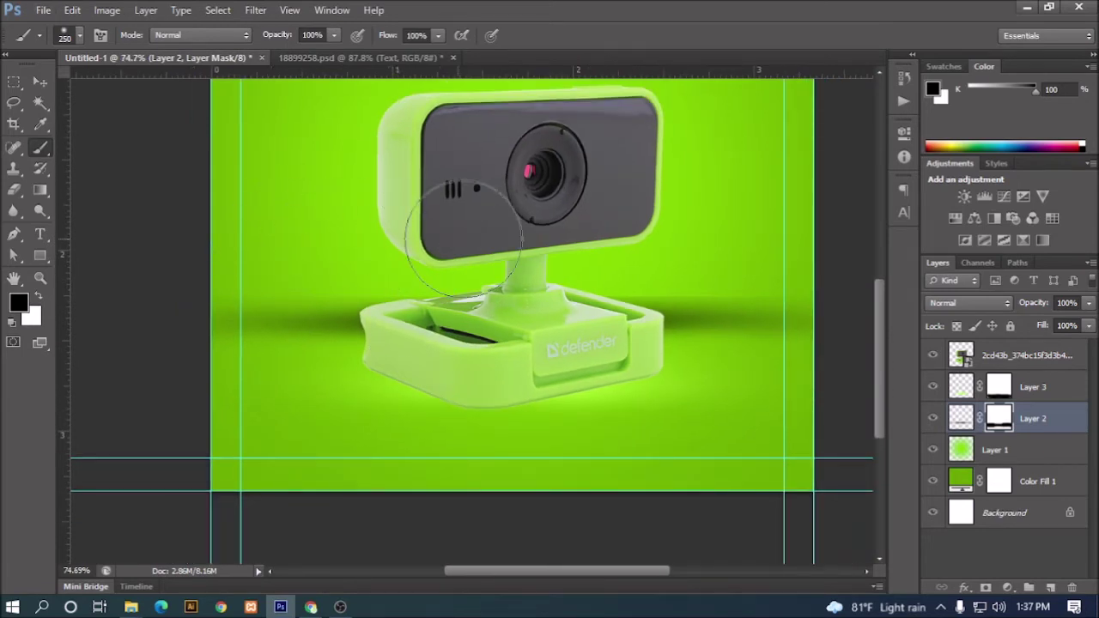
scroll(438, 233, right, 1)
scroll(344, 225, down, 1)
scroll(404, 209, right, 3)
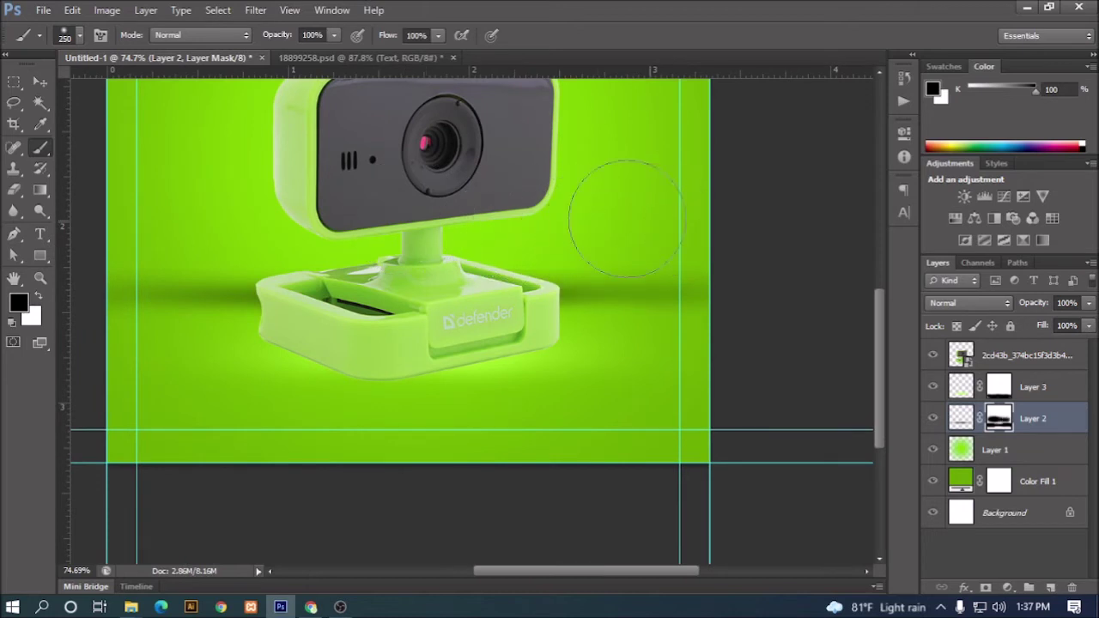
scroll(650, 220, right, 1)
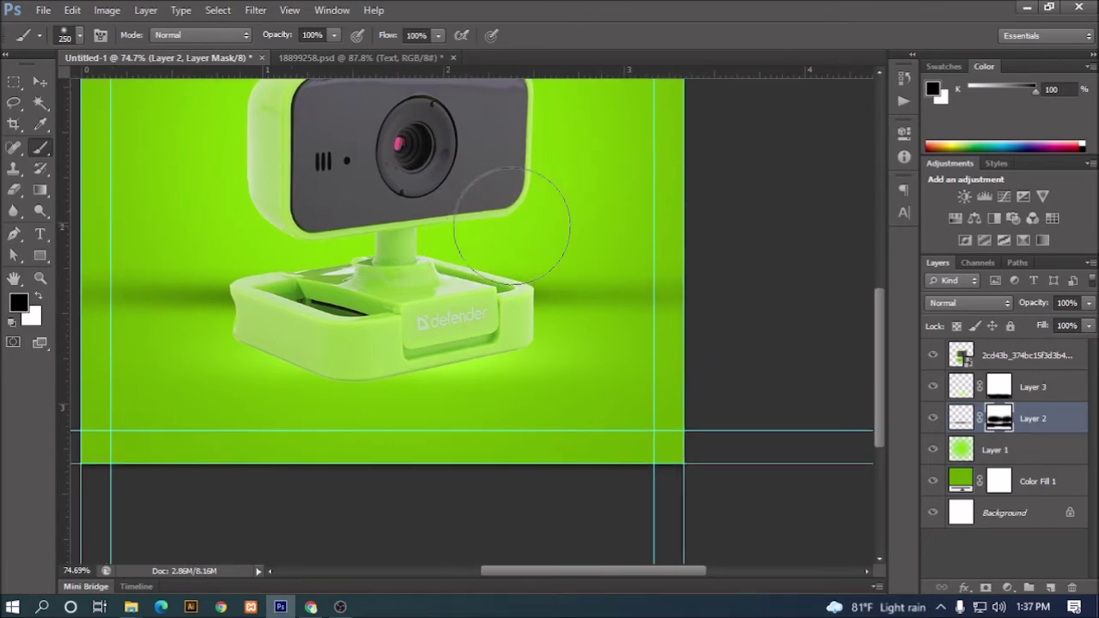
scroll(471, 197, down, 2)
scroll(478, 215, down, 1)
scroll(479, 220, up, 1)
scroll(479, 221, down, 1)
scroll(479, 220, up, 2)
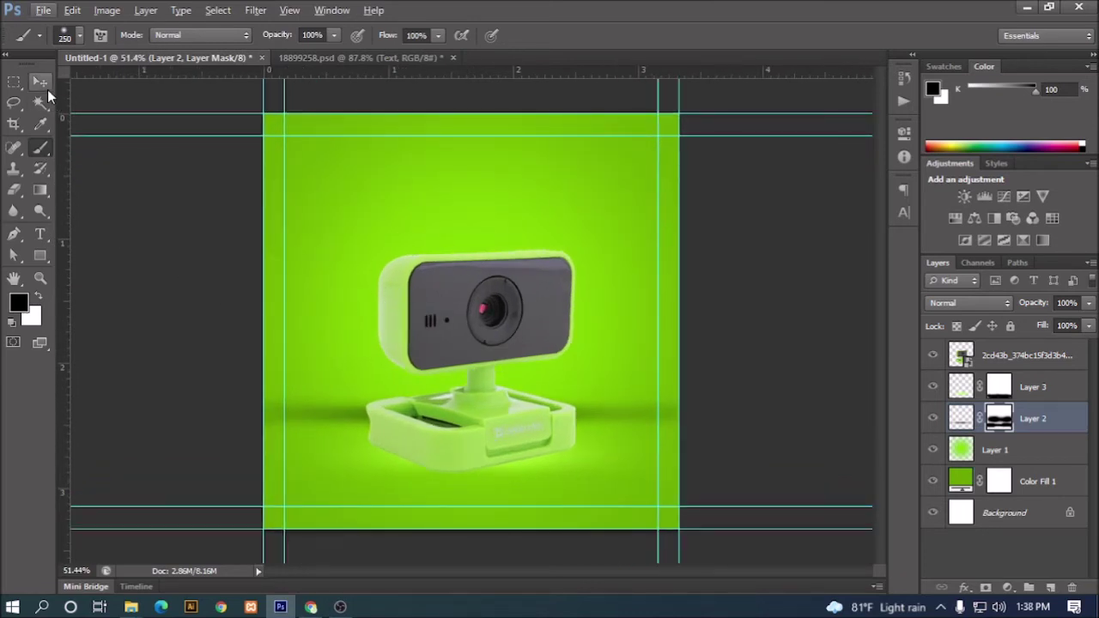
Step: Create Layer 4 and paint a soft black shadow below the webcam with a 900 px brush
click(47, 88)
click(1050, 587)
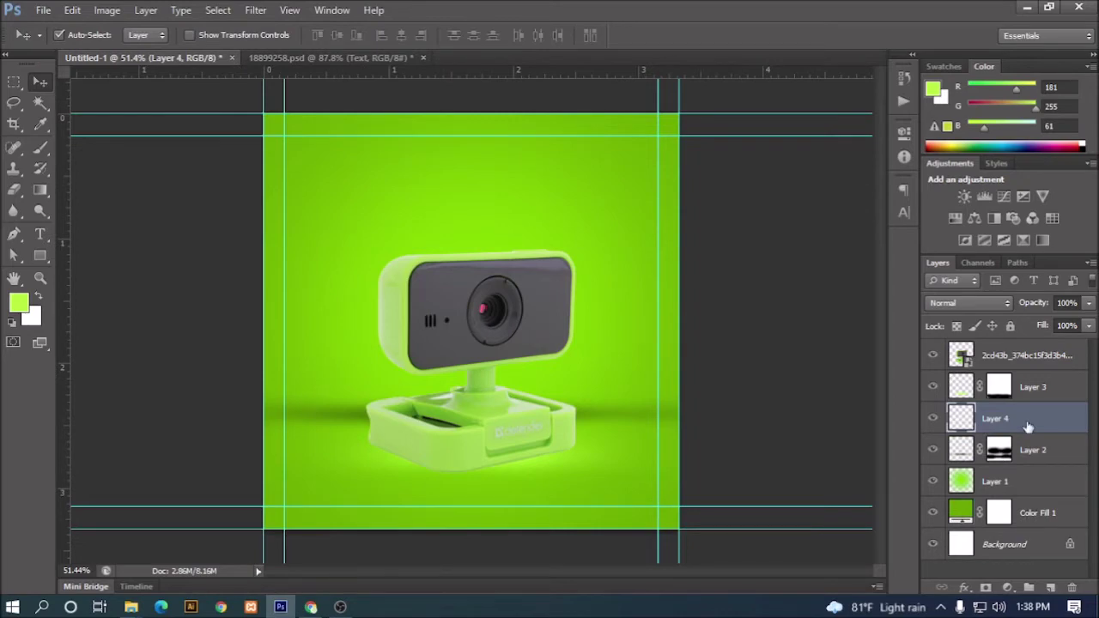
click(18, 302)
drag(670, 316, 597, 433)
click(1004, 188)
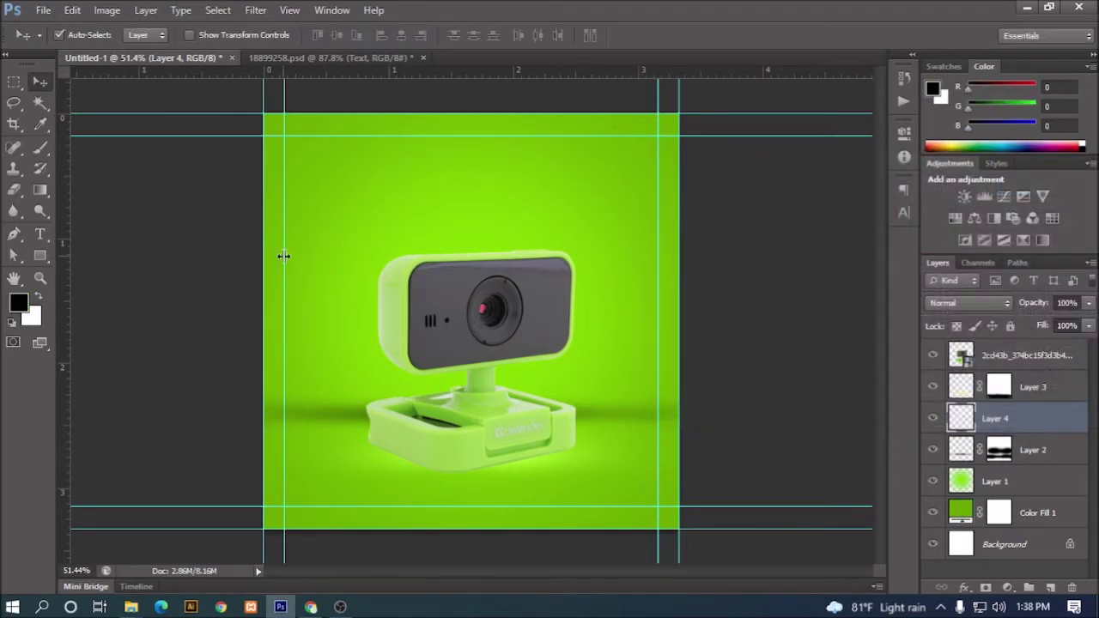
click(40, 148)
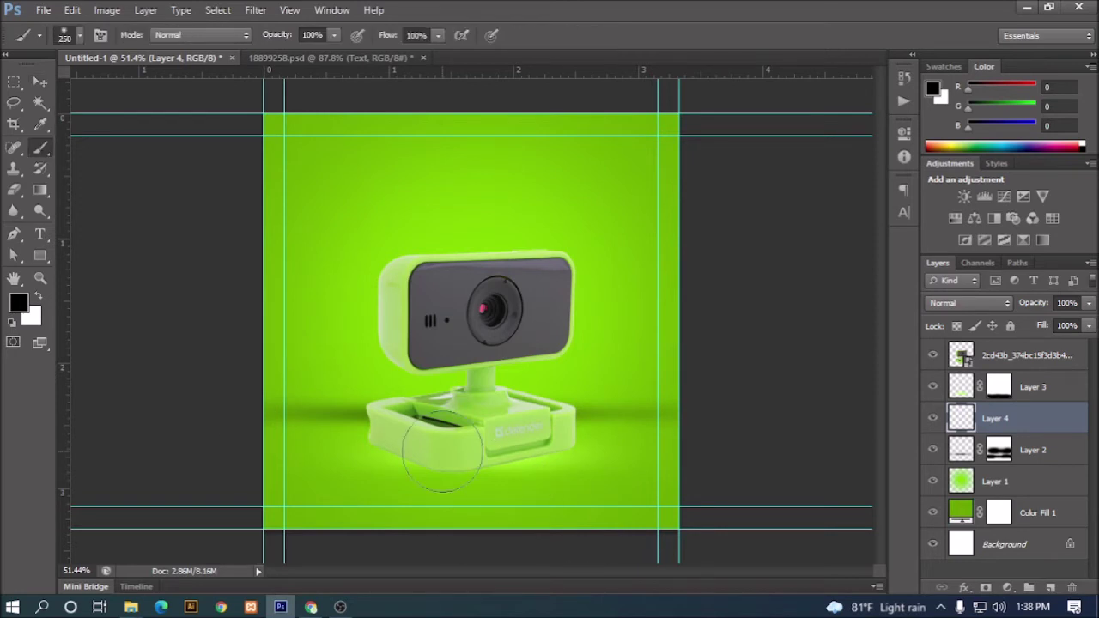
key(bracketright)
key(bracketright)
key(bracketright)
key(bracketright)
key(bracketright)
key(bracketright)
key(bracketright)
key(bracketright)
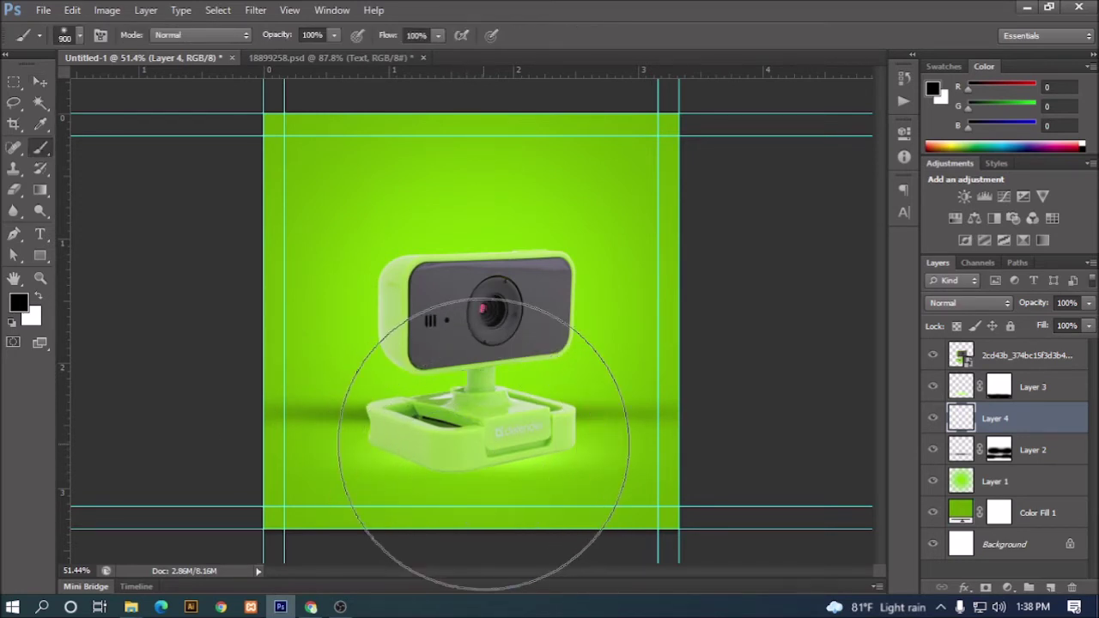
key(bracketright)
click(484, 444)
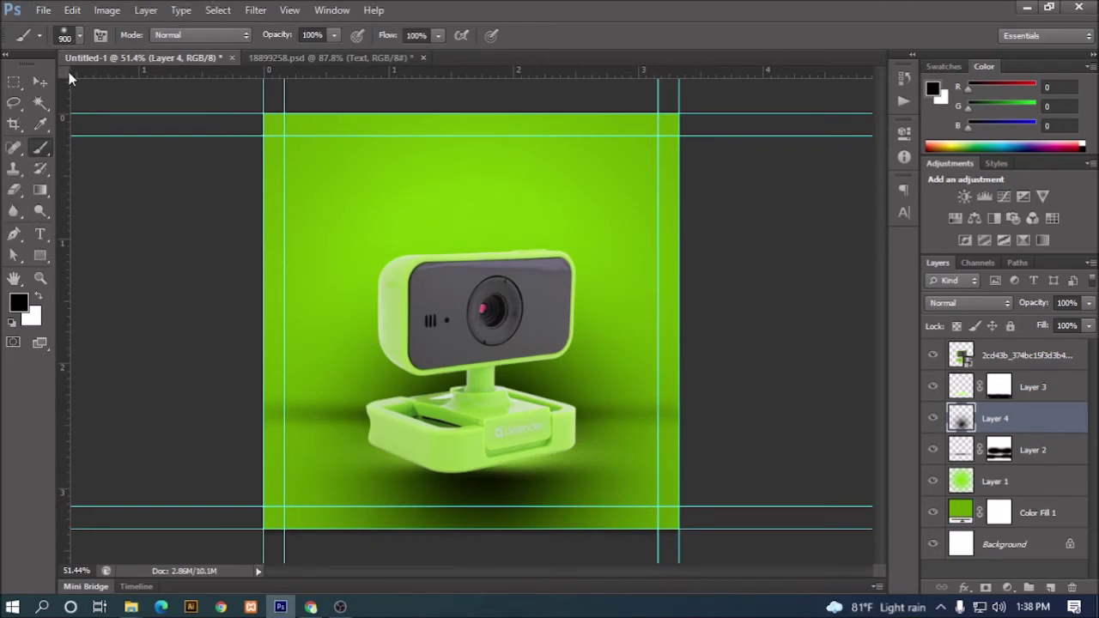
Step: Move Layer 4 above Layer 3 and squash its shadow into a thin band under the base
click(33, 86)
drag(995, 418, 989, 368)
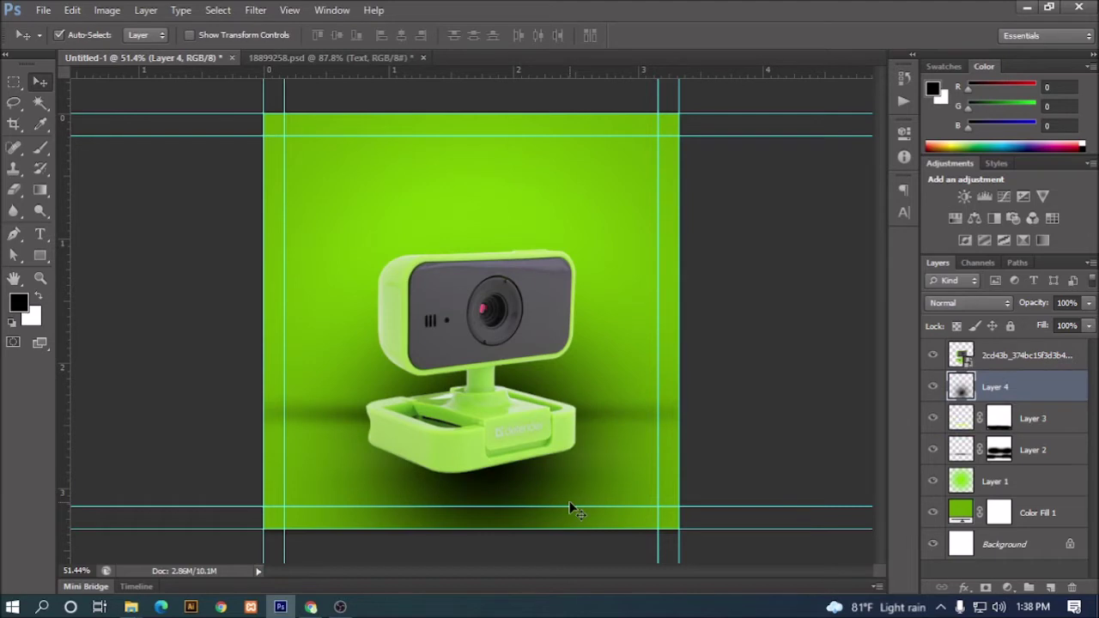
key(ctrl+t)
mouse_move(482, 147)
mouse_down()
mouse_move(508, 521)
mouse_move(506, 431)
mouse_move(519, 465)
mouse_up()
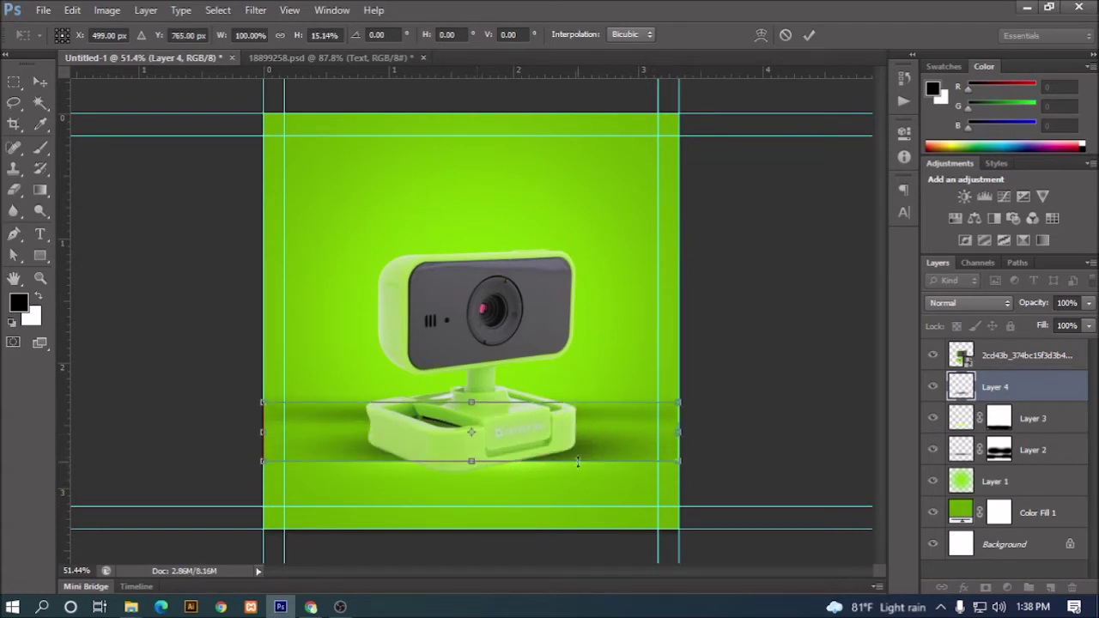
click(809, 36)
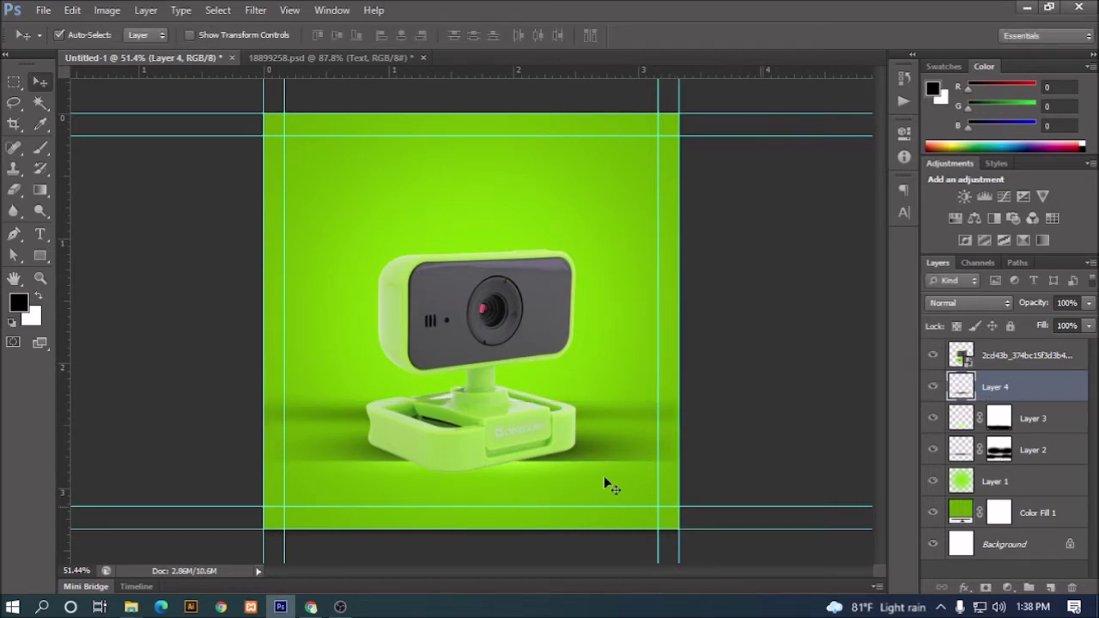
Step: Nudge Layer 4's shadow band slightly up under the webcam base
scroll(465, 479, up, 1)
scroll(464, 479, up, 1)
drag(632, 466, 631, 451)
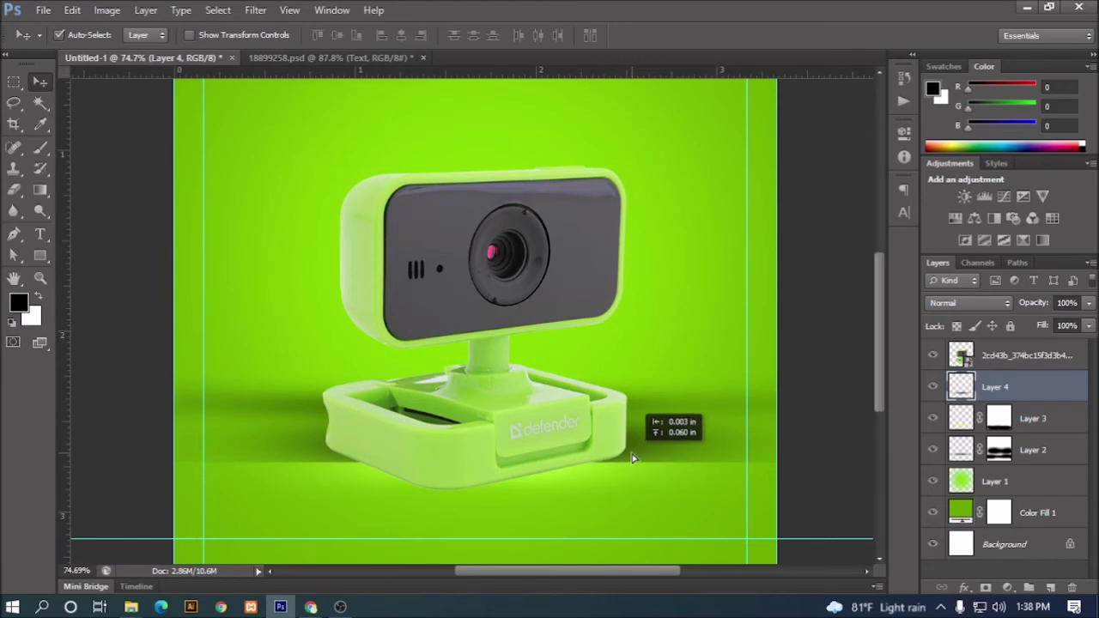
scroll(631, 451, down, 2)
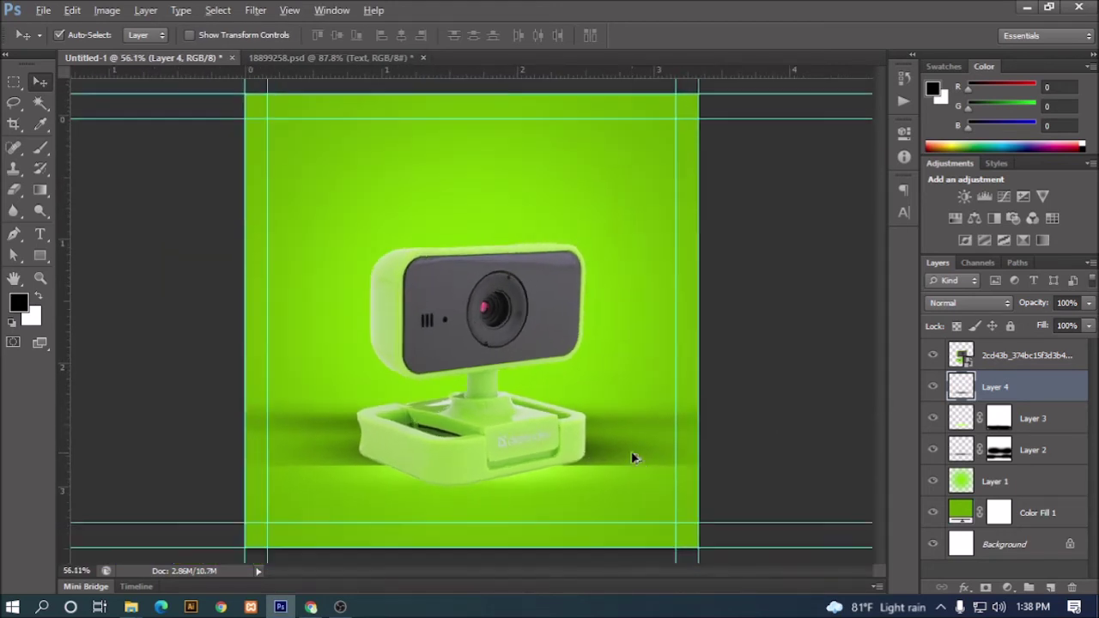
scroll(631, 450, up, 1)
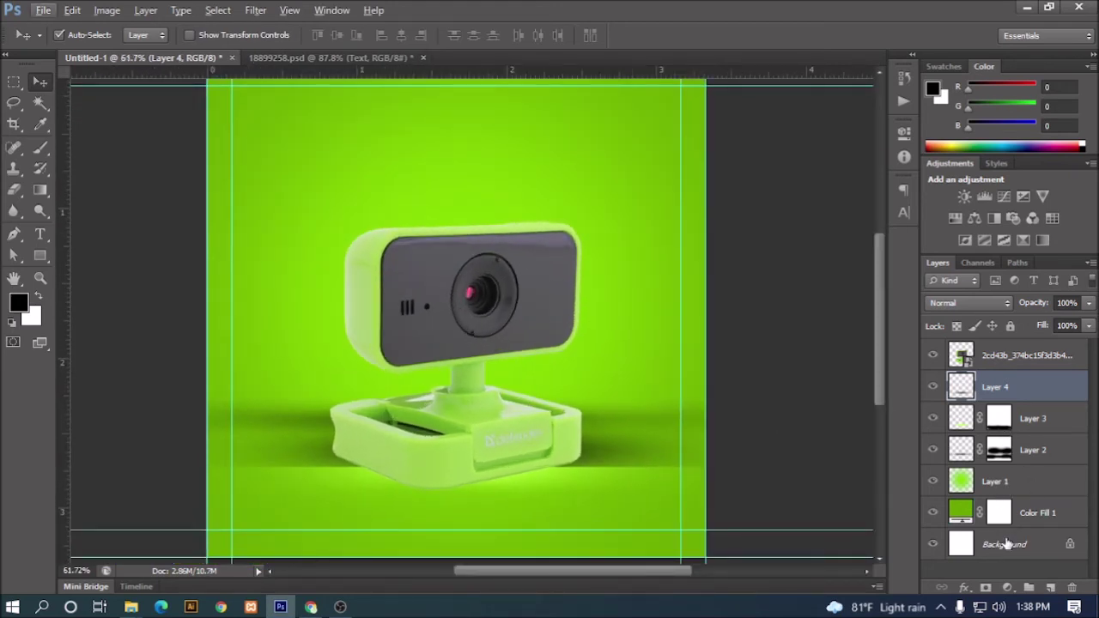
click(1008, 584)
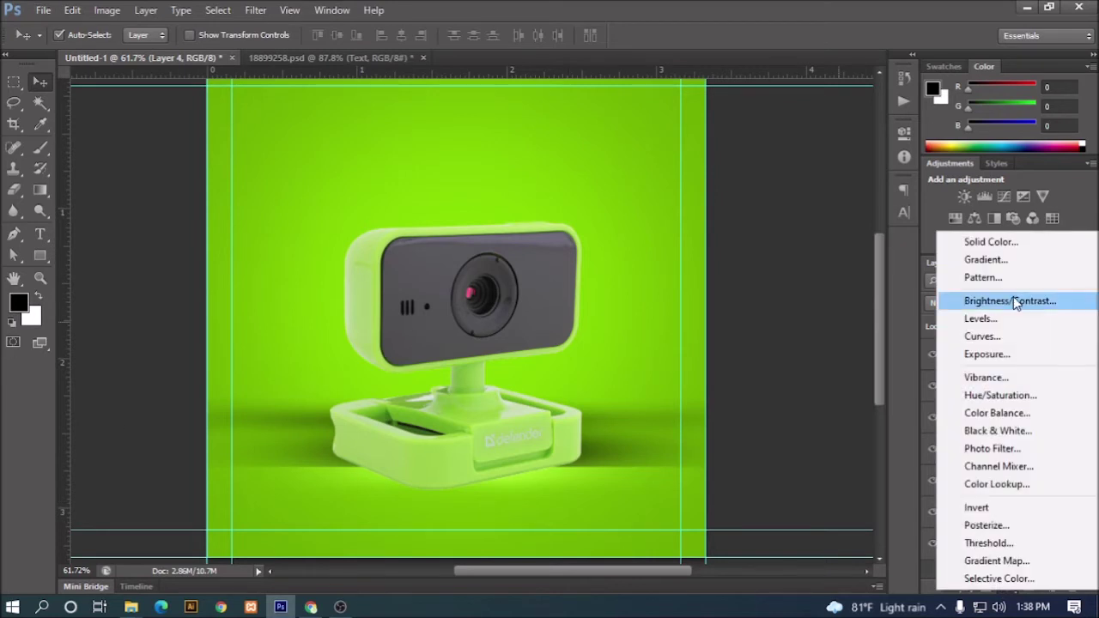
click(822, 384)
Step: Add a layer mask to Layer 4 and paint black at 250 px along the shadow's lower edge
click(985, 588)
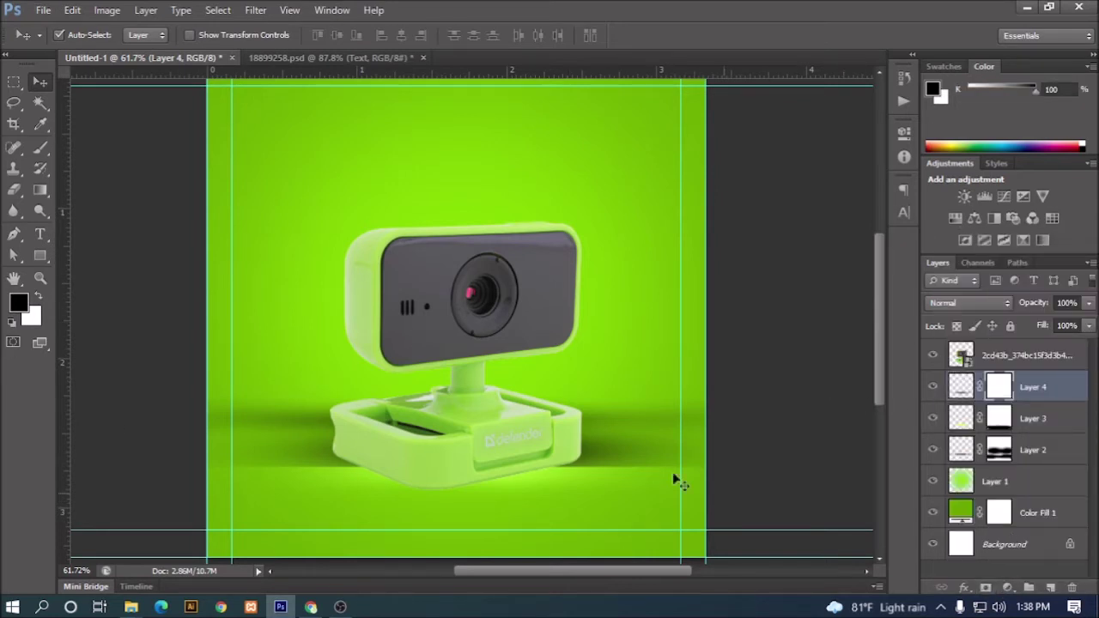
key(b)
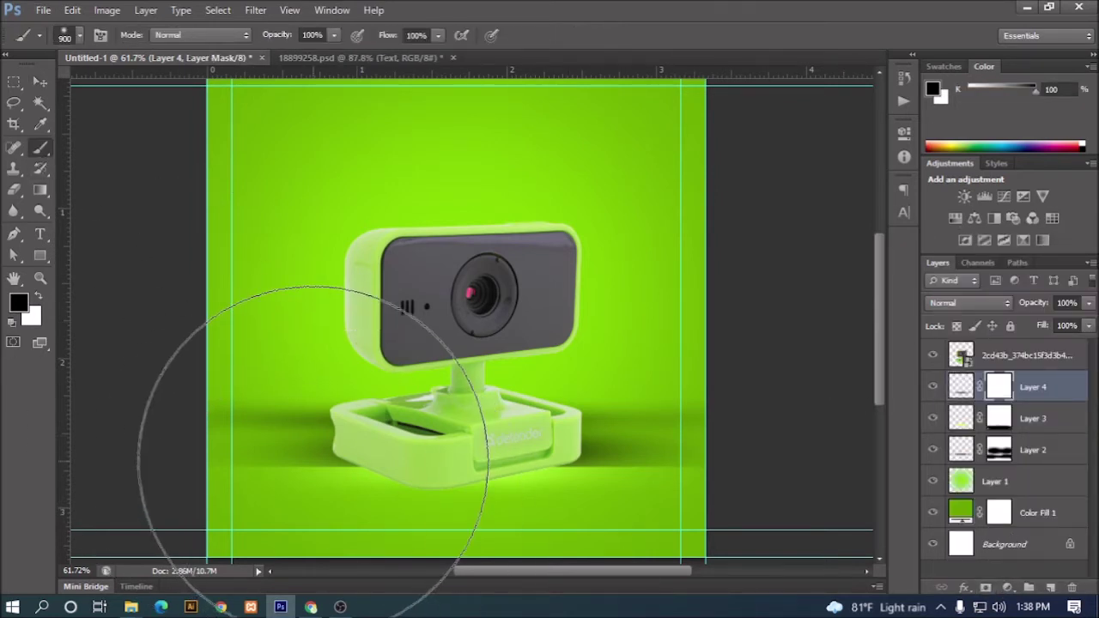
key(bracketleft)
key(bracketleft)
key(bracketleft)
key(bracketleft)
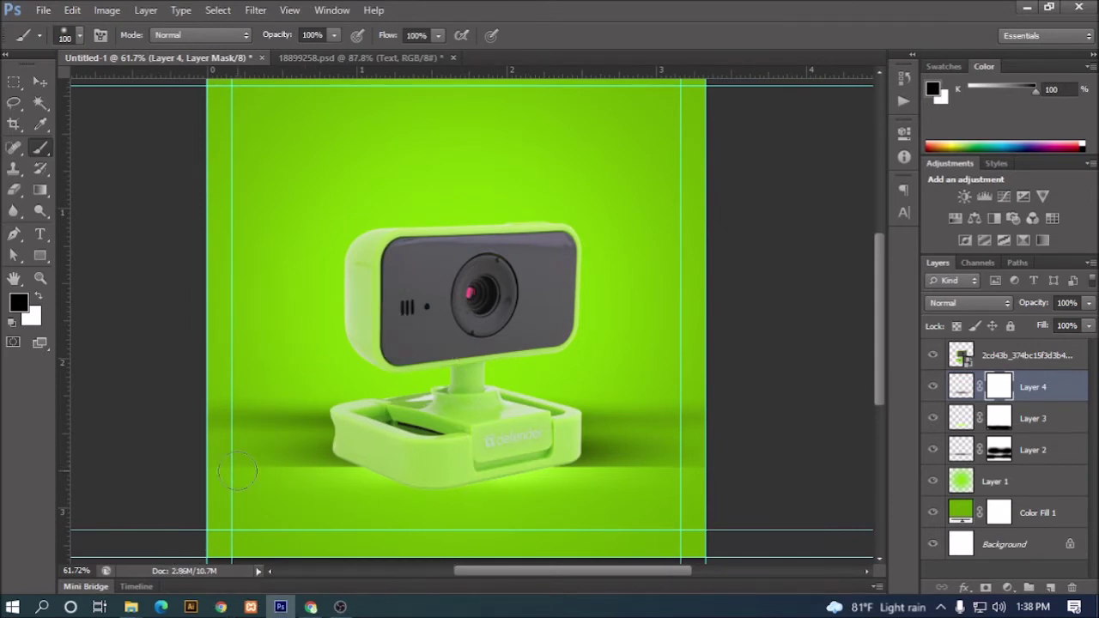
key(bracketright)
key(bracketright)
drag(246, 515, 637, 519)
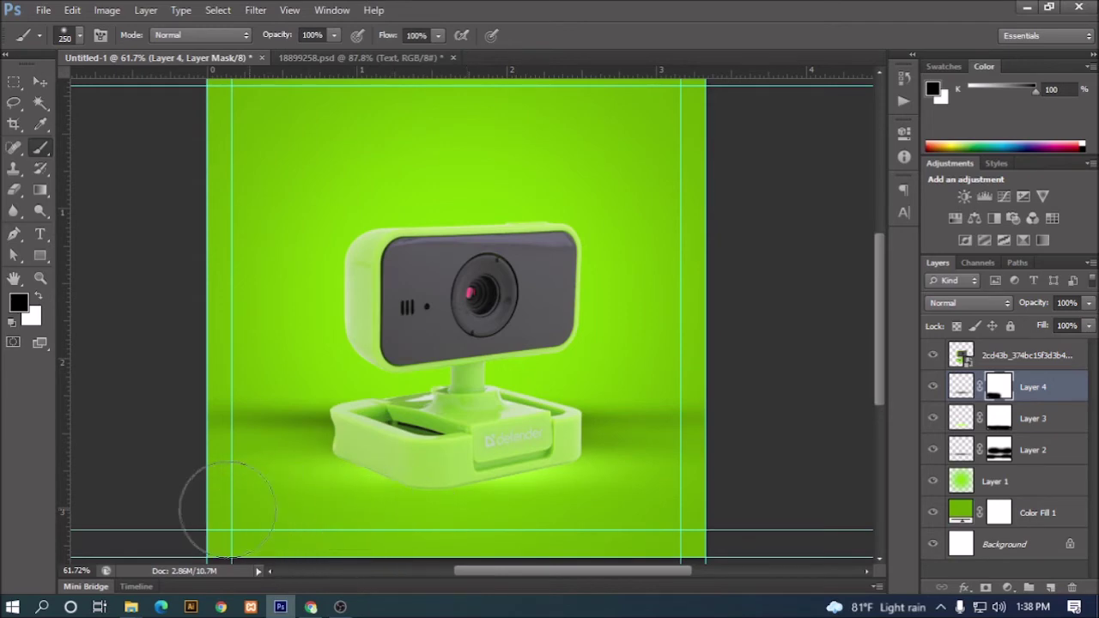
scroll(360, 488, down, 3)
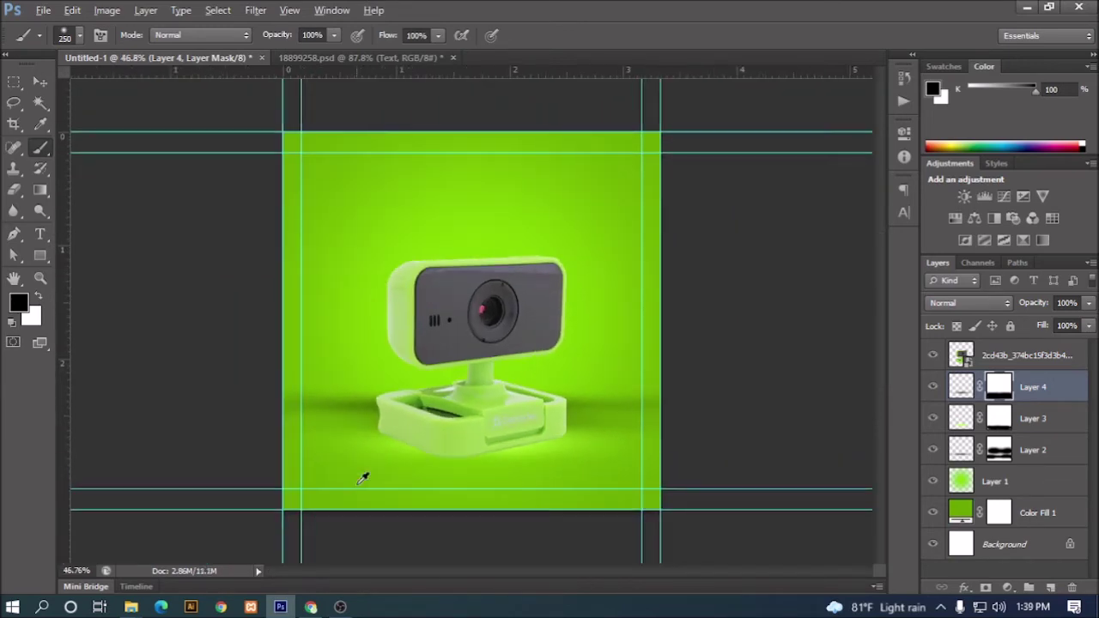
scroll(362, 478, up, 1)
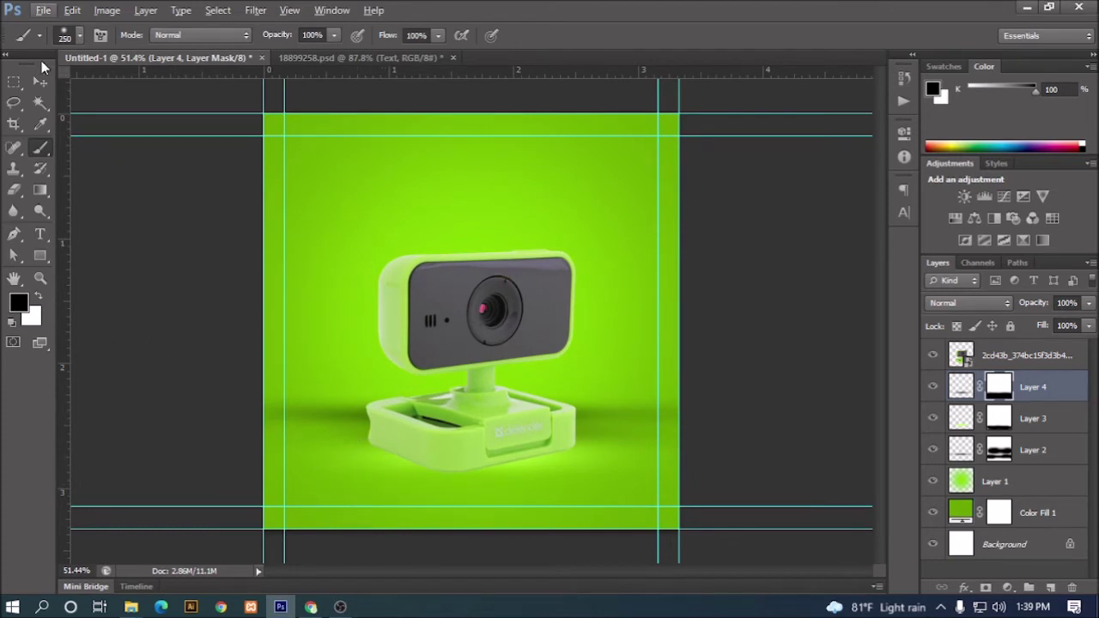
Step: Move Layer 2 above Layer 3, group it with Layer 4 as Group 1, and duplicate the group
click(40, 81)
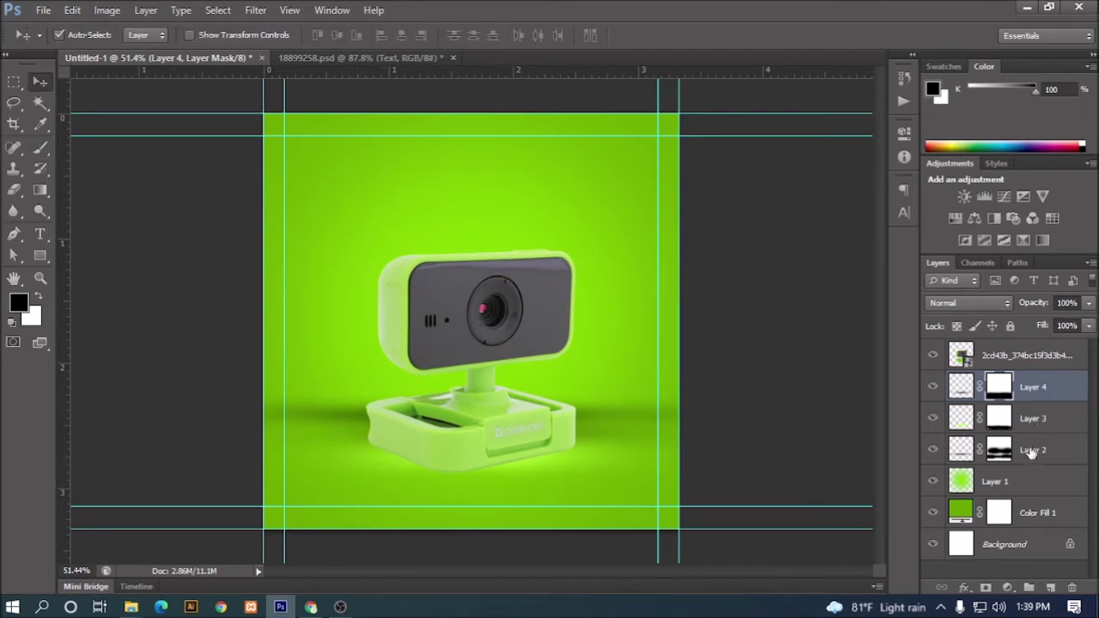
drag(1032, 452, 1021, 415)
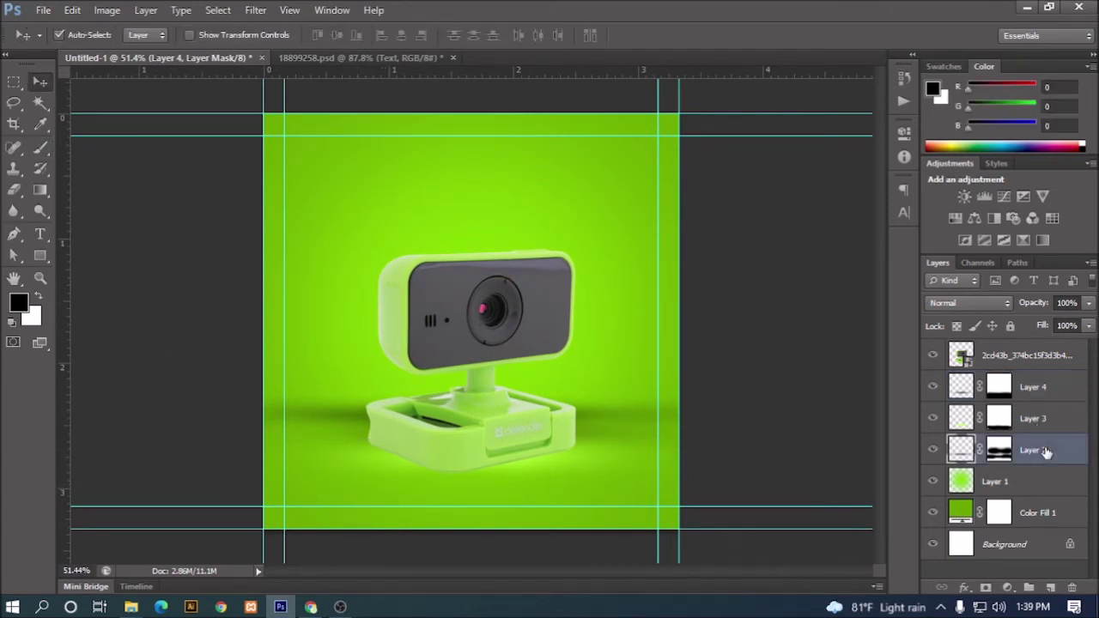
shift+click(1028, 388)
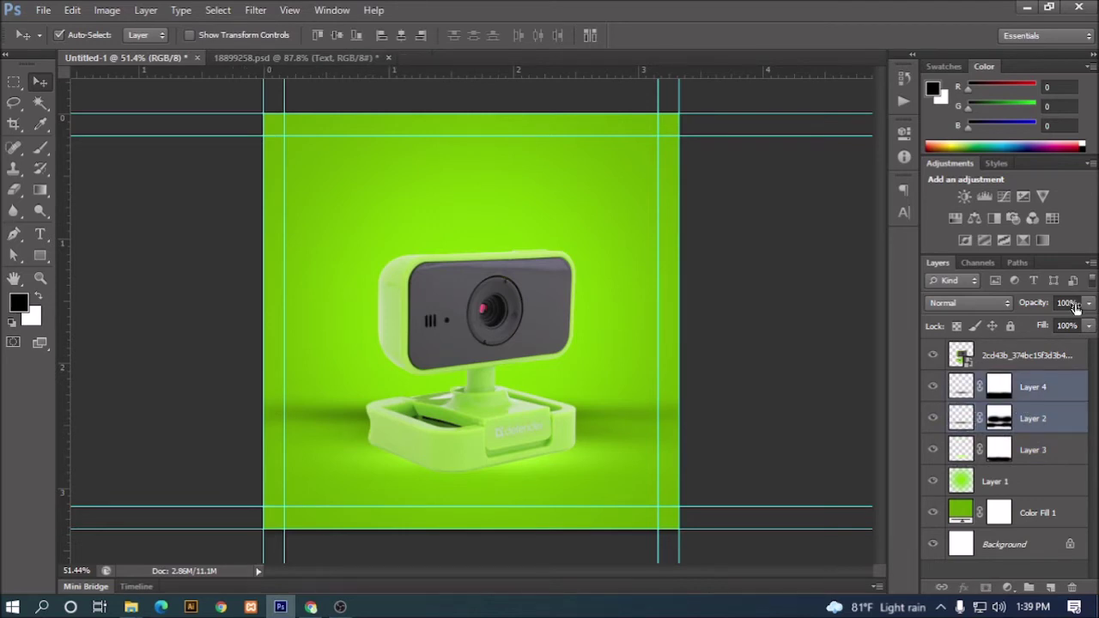
key(ctrl+g)
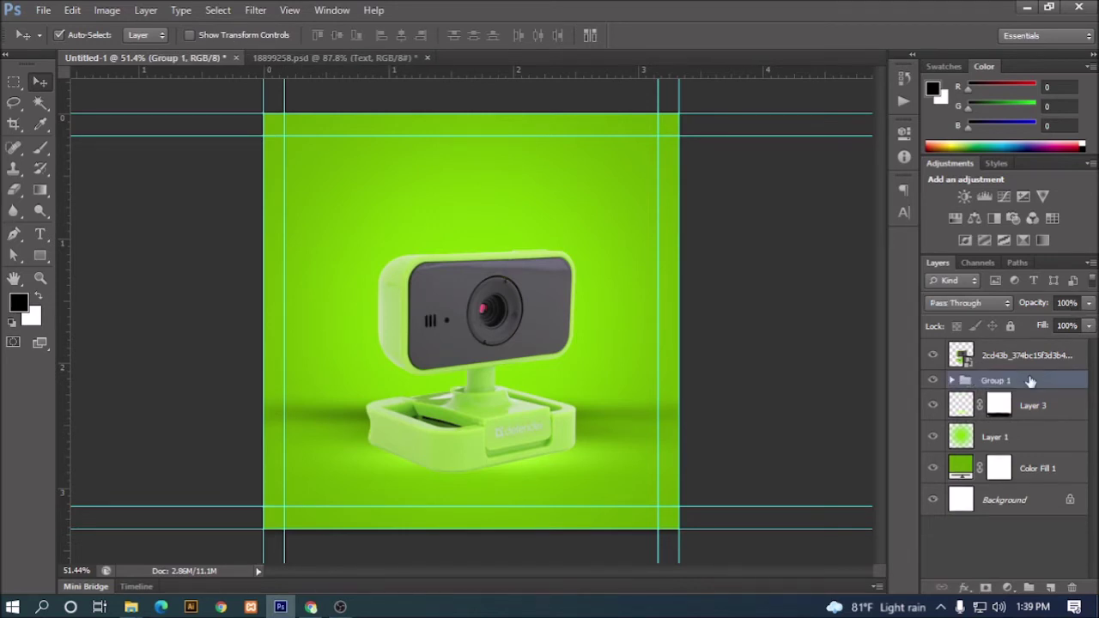
key(ctrl+j)
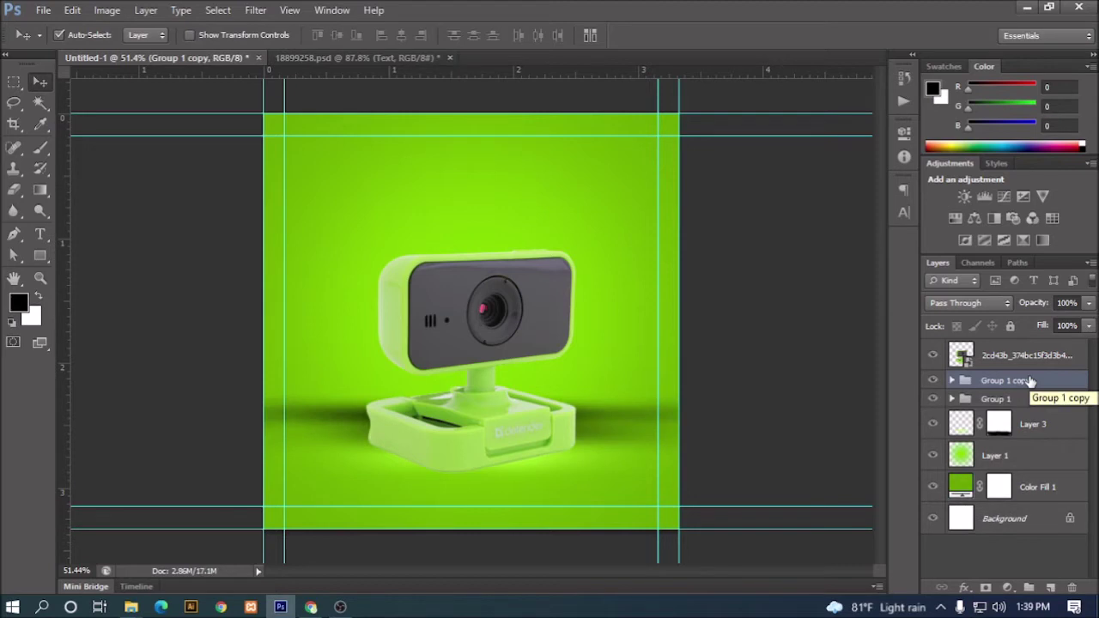
Step: Compare Group 1 copy's layers by toggling visibility and set its opacity to 35%
click(933, 381)
click(933, 380)
click(952, 380)
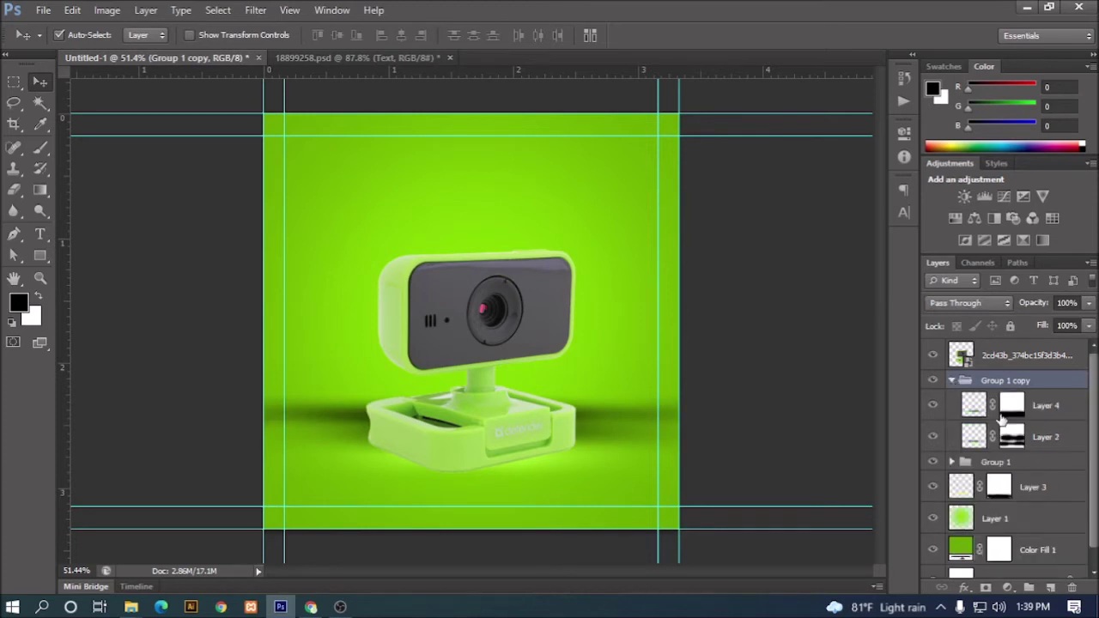
click(932, 406)
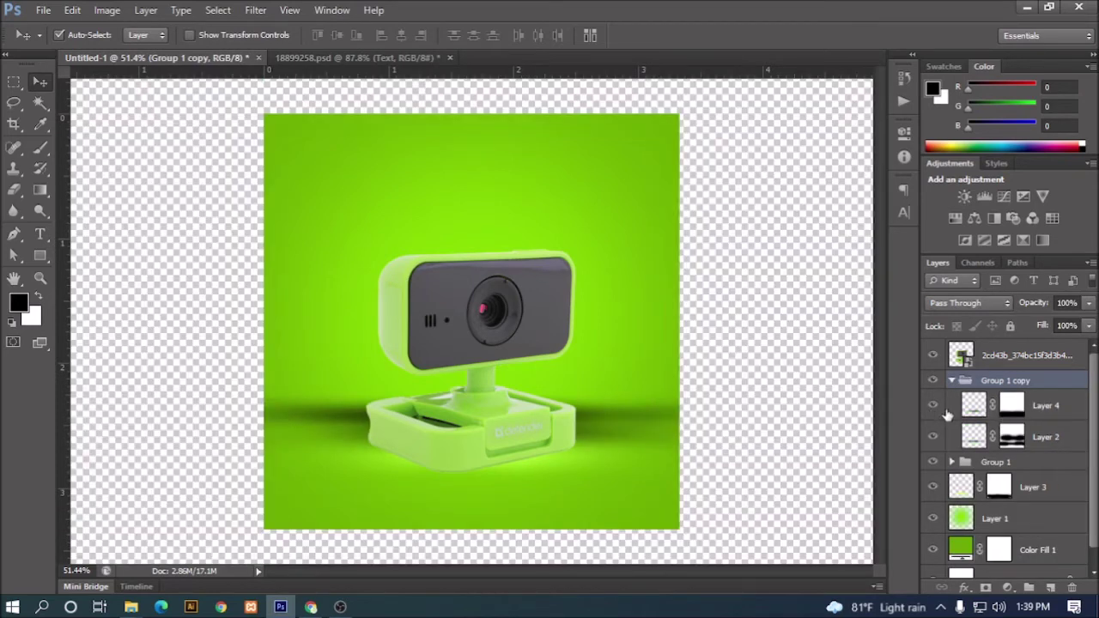
click(1060, 414)
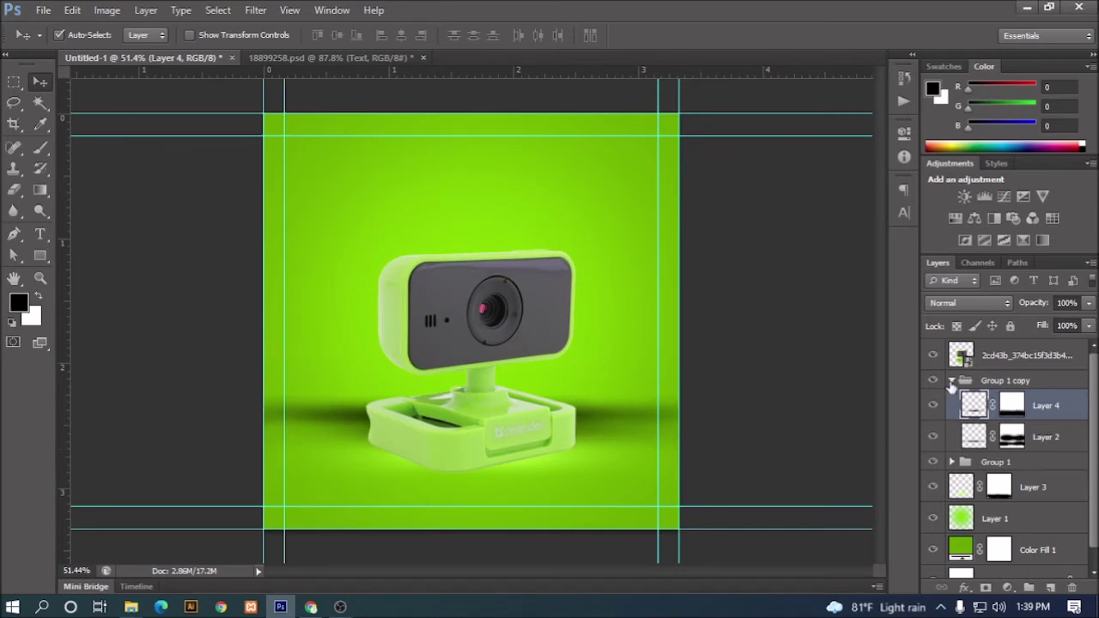
click(951, 381)
click(1047, 380)
click(1086, 305)
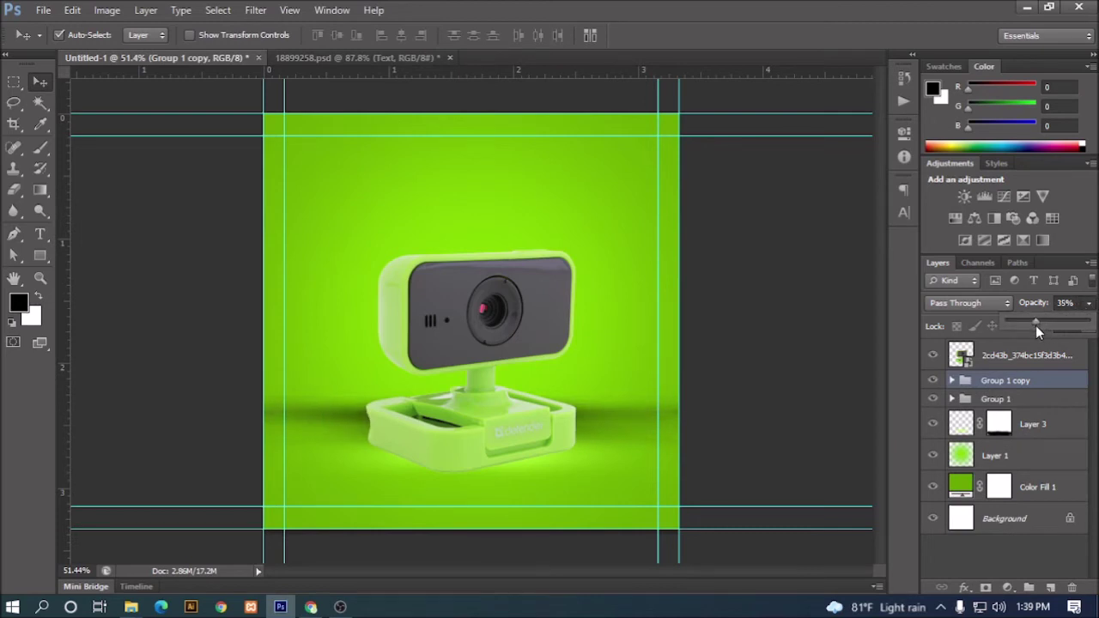
Step: Lower Group 1's opacity to 85% and review the result
click(1013, 399)
click(1090, 303)
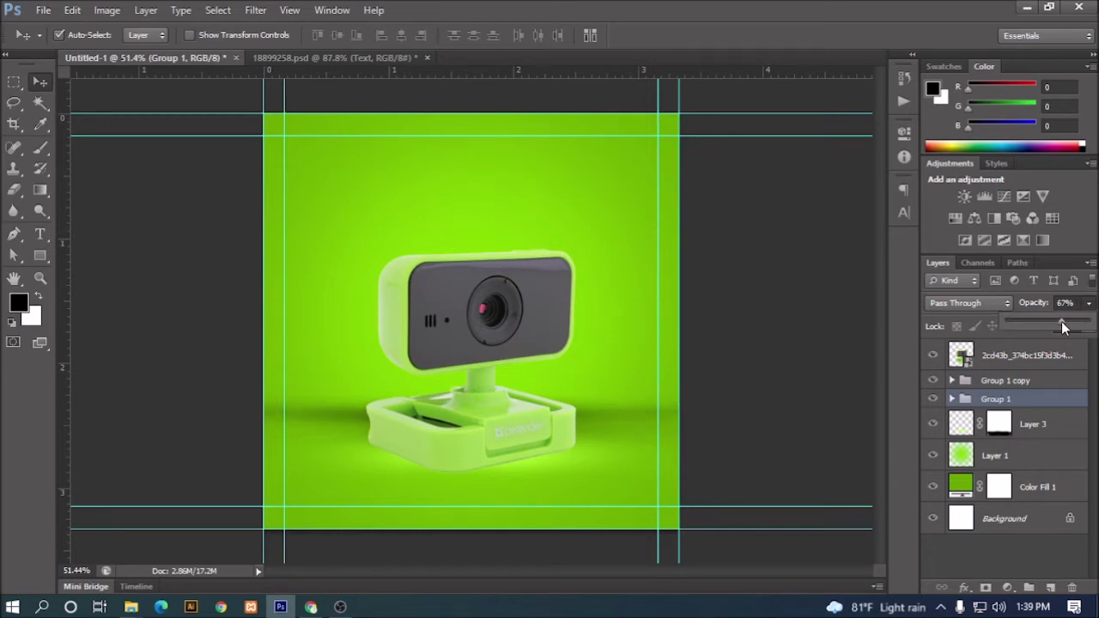
drag(1062, 323, 1078, 319)
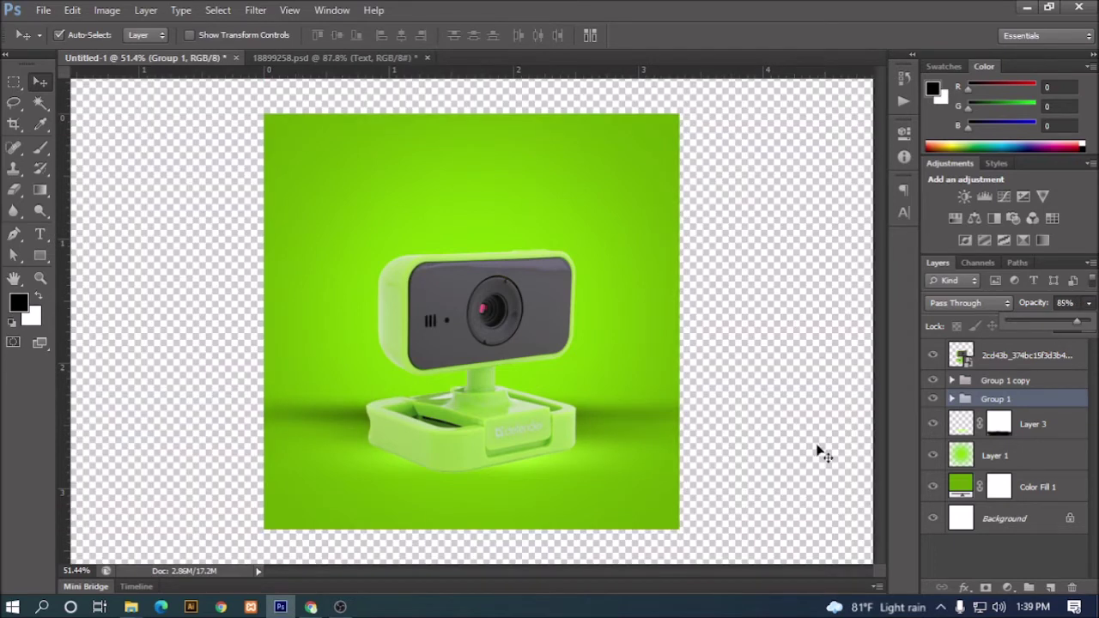
click(816, 450)
scroll(816, 449, down, 1)
click(993, 368)
click(1017, 425)
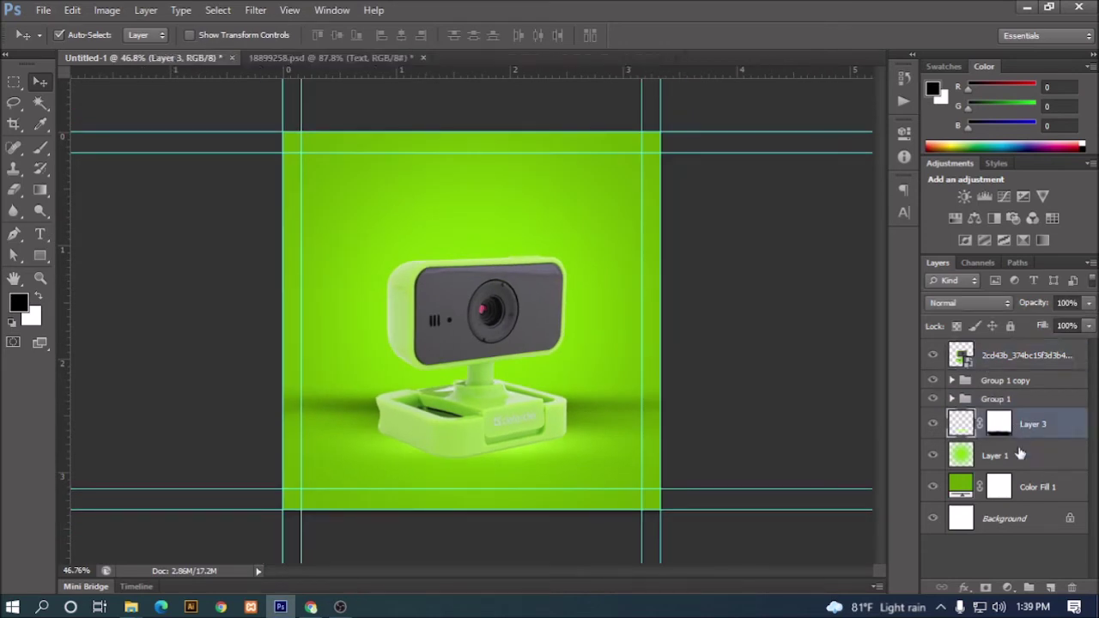
Step: Group Layer 3 with Layer 1 and check the shadow groups' visibility
shift+click(1019, 454)
key(ctrl+g)
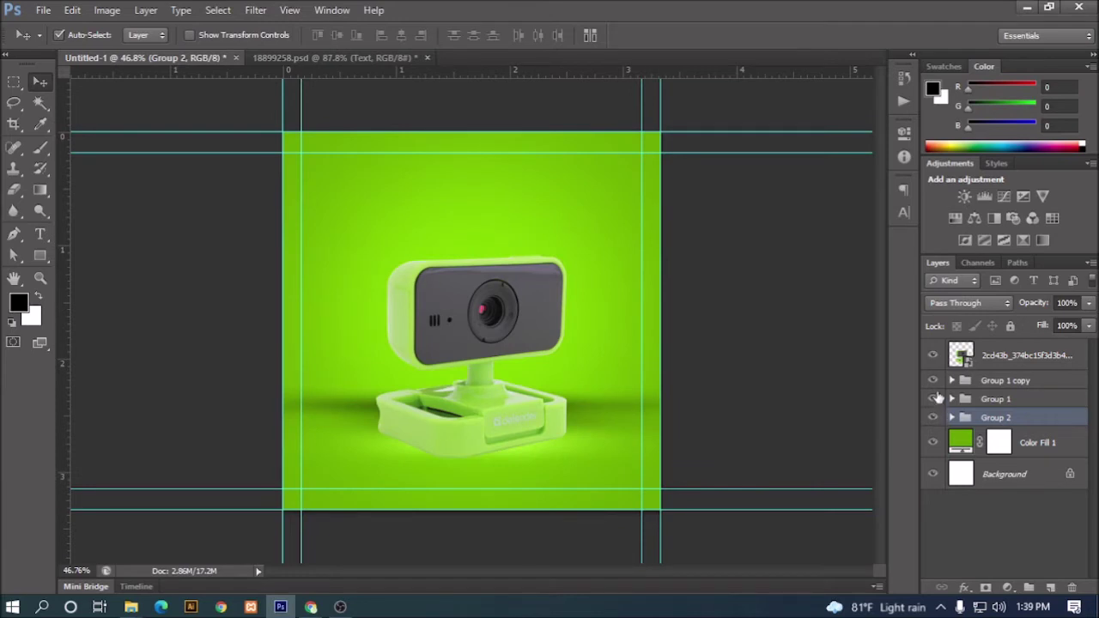
click(933, 398)
click(932, 380)
Step: Combine the three groups into a single group named Design
ctrl+click(968, 382)
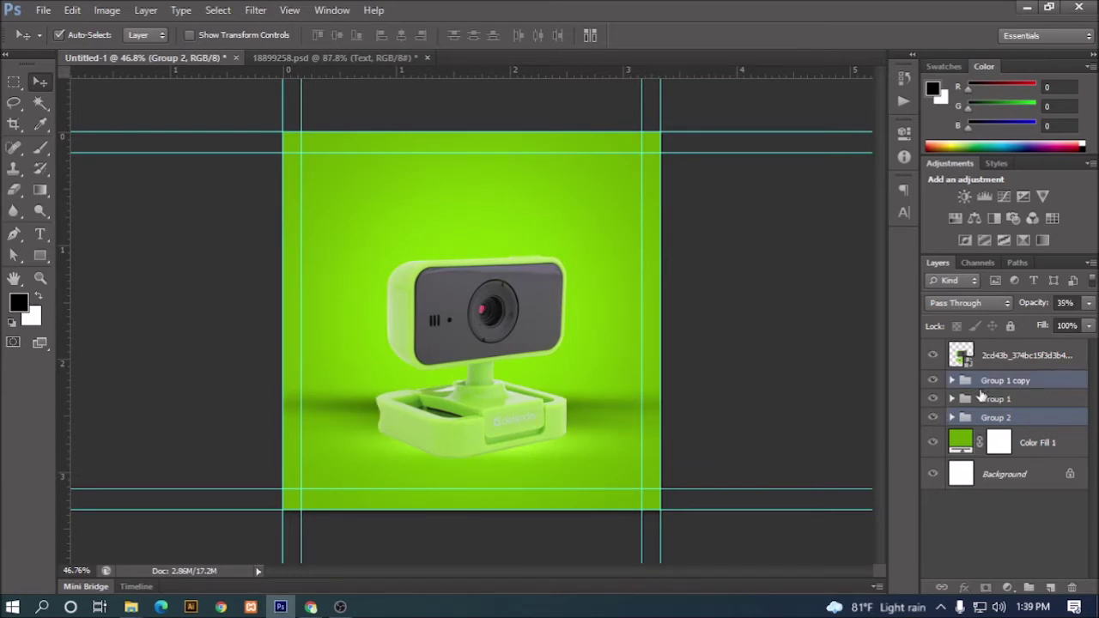
ctrl+click(988, 401)
key(ctrl+g)
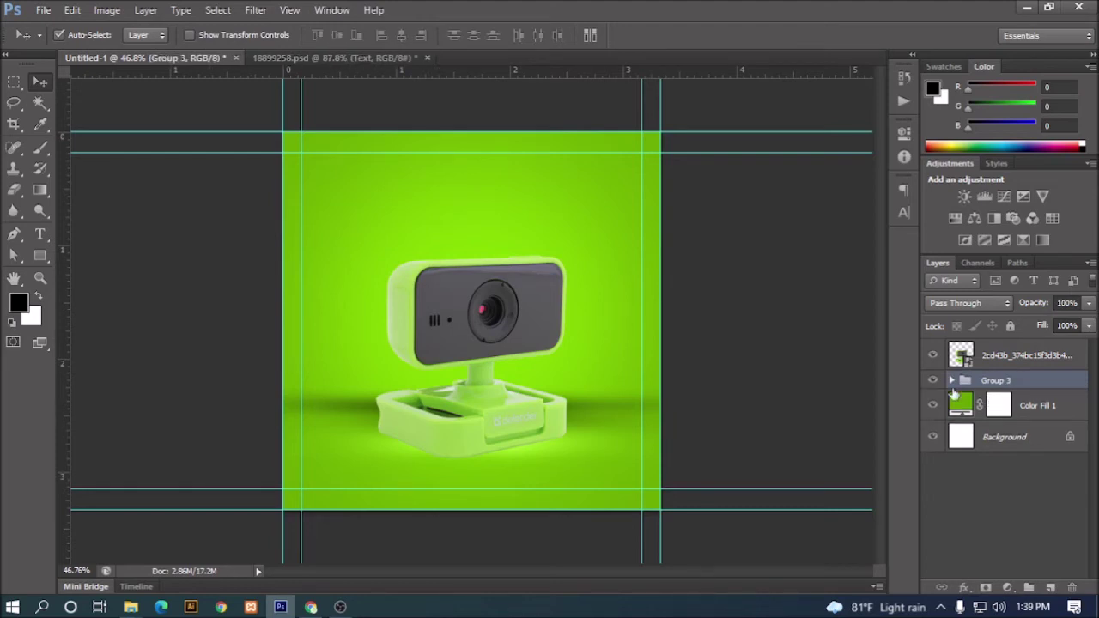
click(932, 380)
double_click(993, 382)
text(Design)
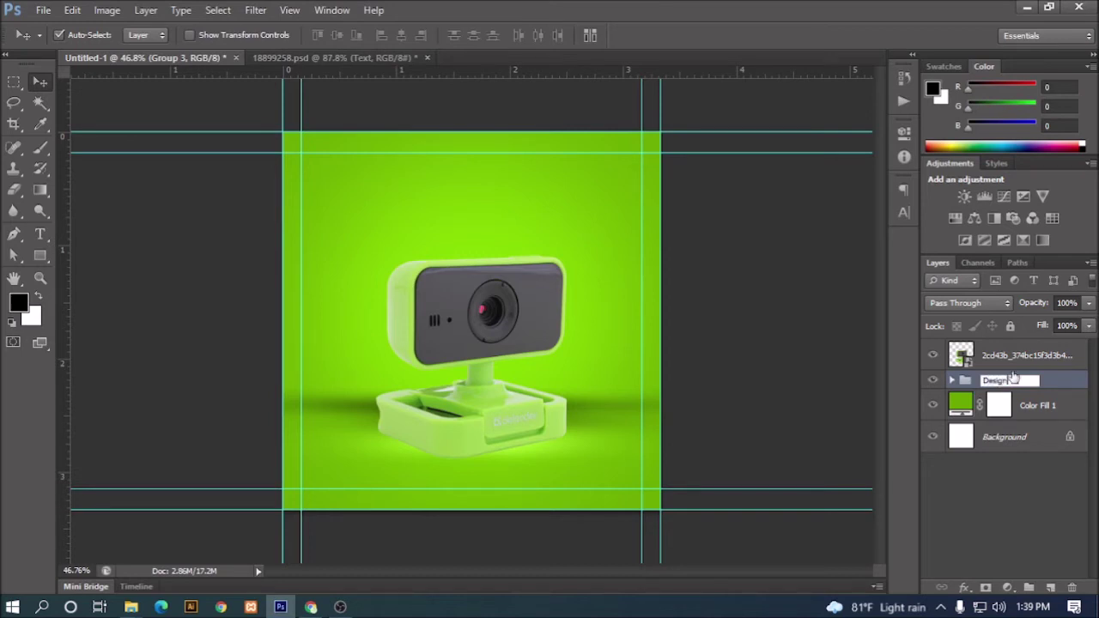
key(Return)
Step: Put the webcam photo layer into its own group named Image
click(1004, 359)
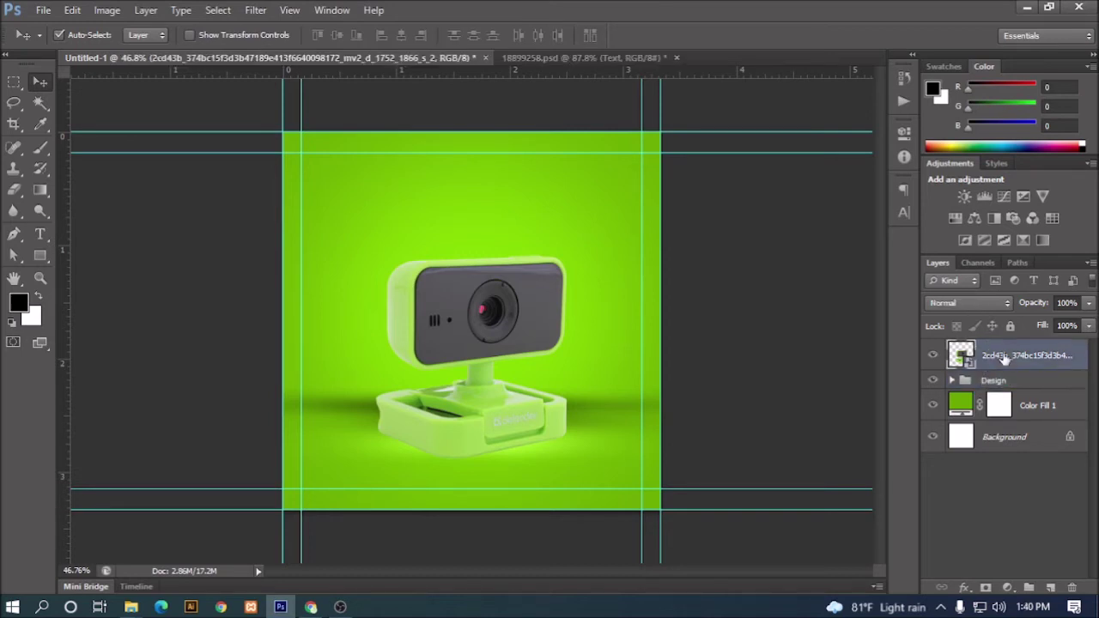
key(ctrl+g)
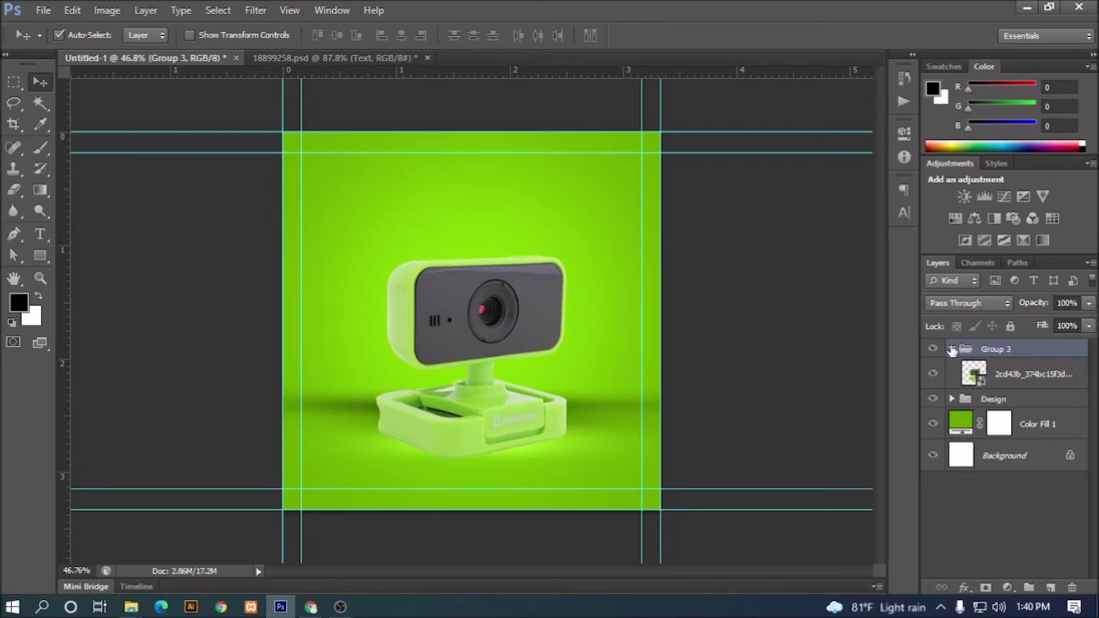
click(951, 349)
double_click(996, 349)
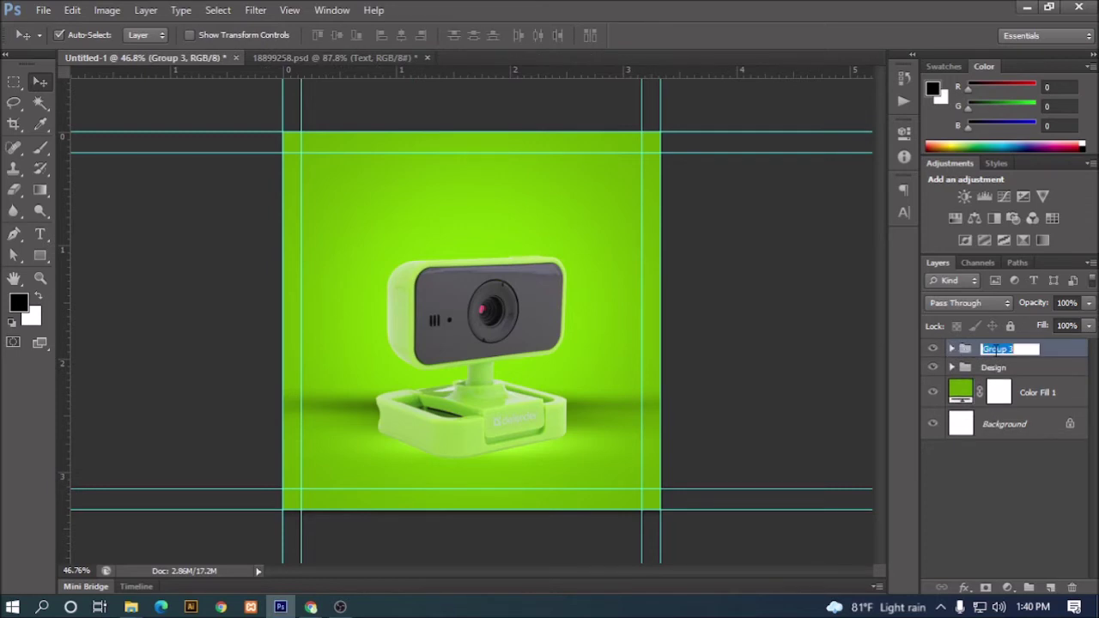
text(Image)
key(Return)
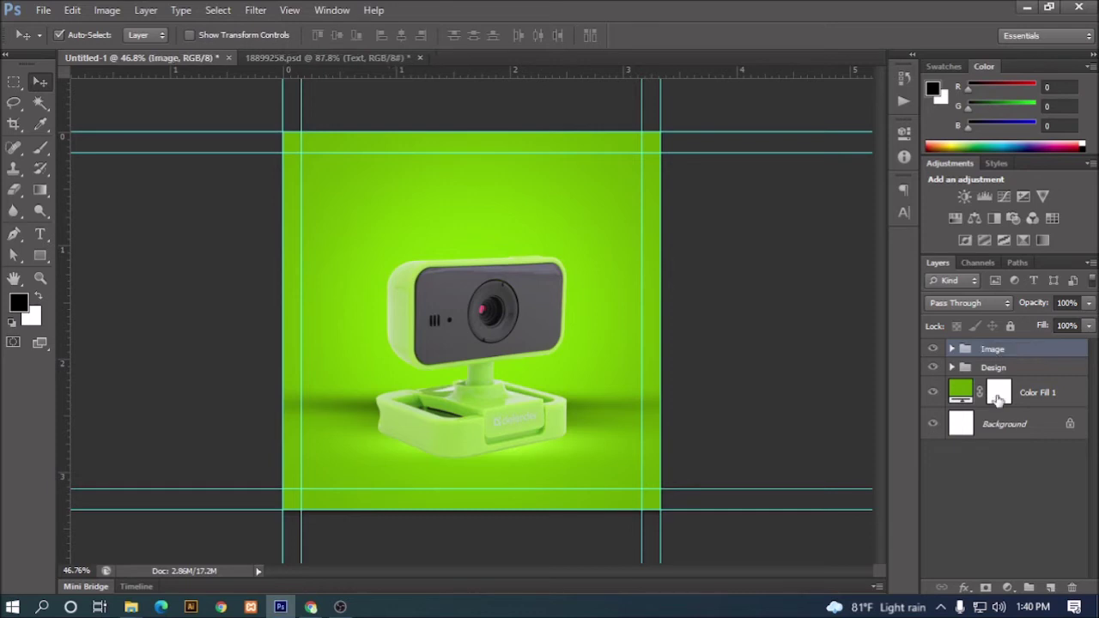
scroll(690, 352, up, 1)
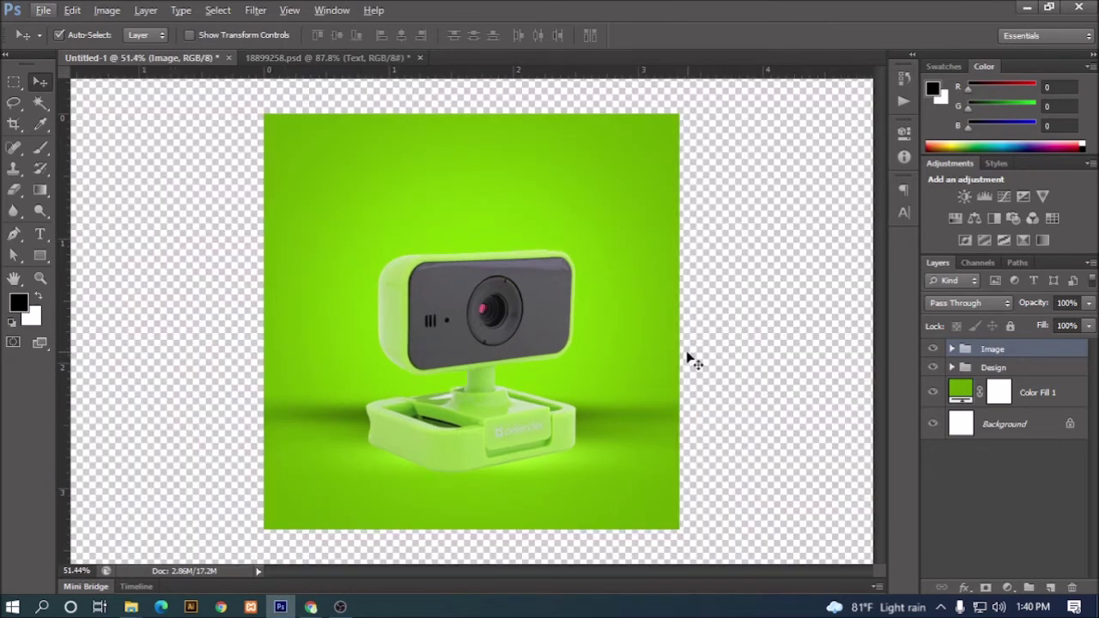
Step: Copy the Logo group from 18899258.psd into the webcam ad and enlarge it to about 166%
scroll(687, 356, up, 1)
scroll(269, 146, up, 1)
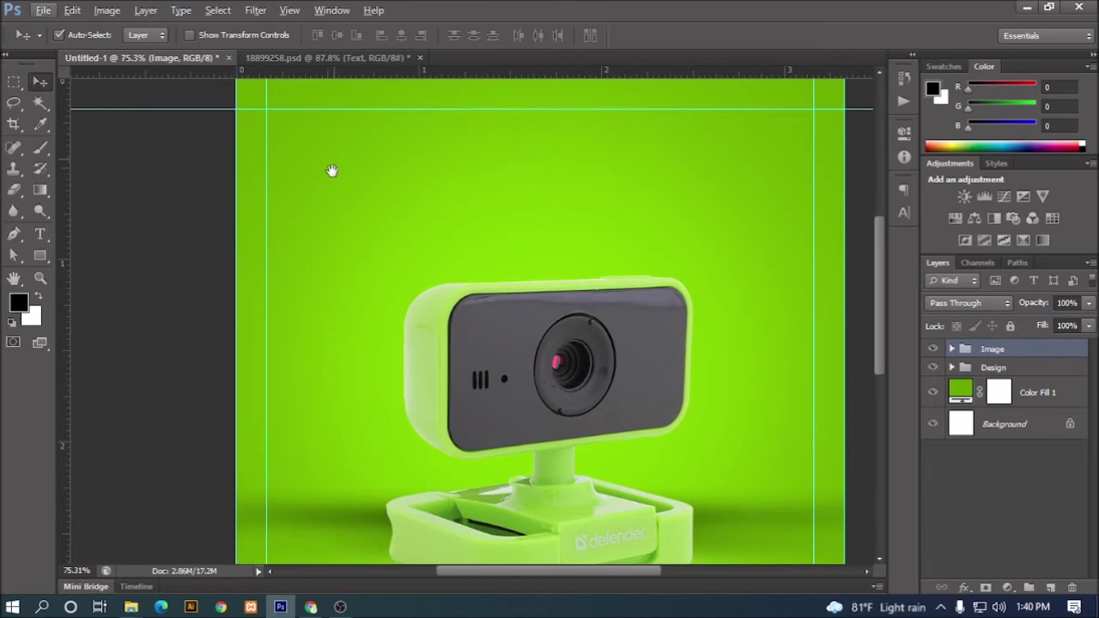
scroll(334, 157, up, 1)
scroll(297, 285, up, 1)
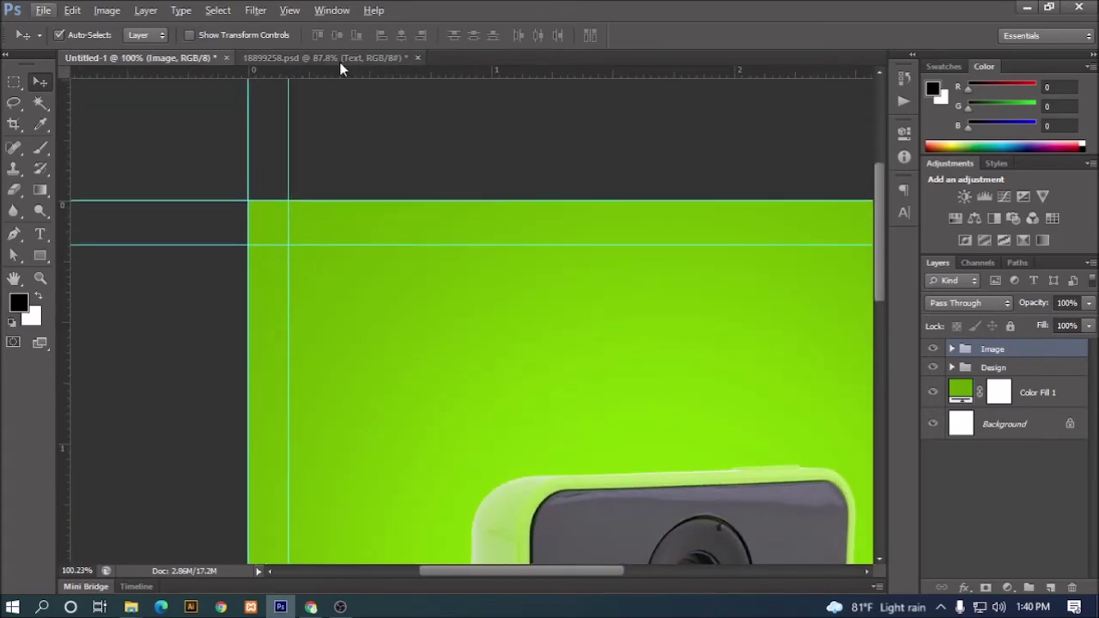
click(336, 58)
scroll(513, 356, up, 1)
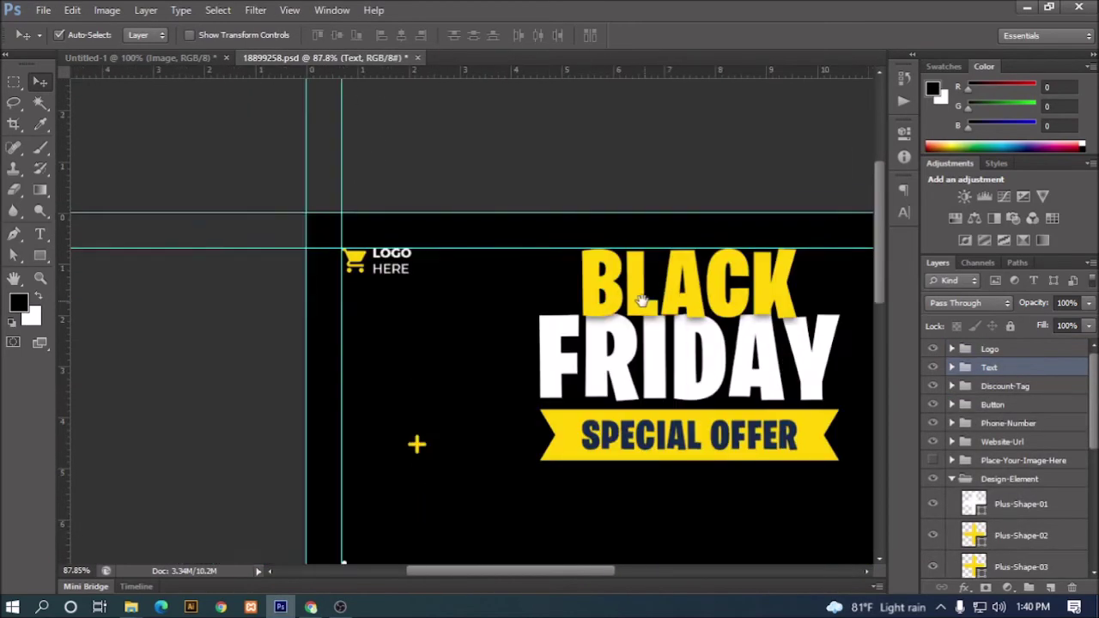
scroll(558, 356, up, 1)
scroll(600, 355, up, 1)
click(354, 262)
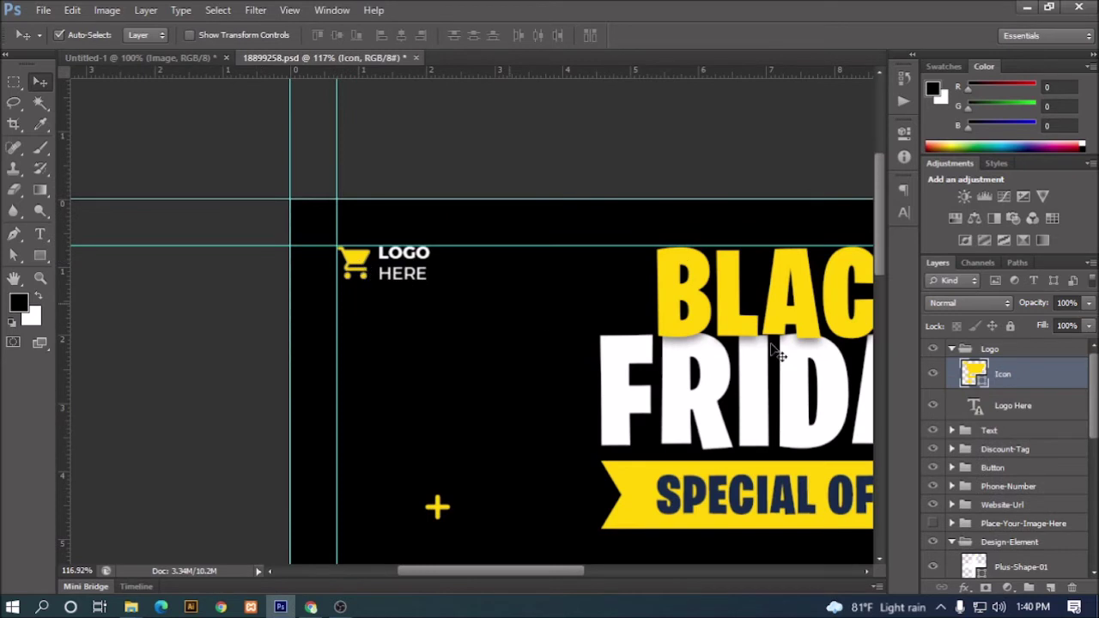
click(951, 348)
mouse_move(342, 262)
mouse_down()
mouse_move(124, 130)
mouse_move(333, 293)
mouse_move(304, 258)
mouse_up()
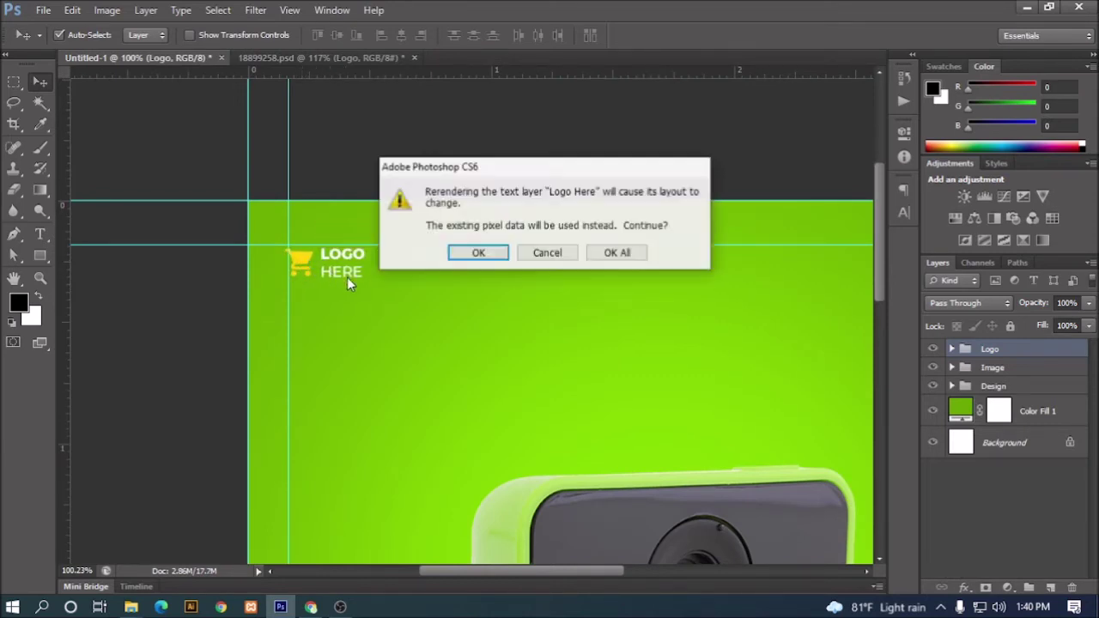
click(639, 253)
drag(370, 276, 418, 294)
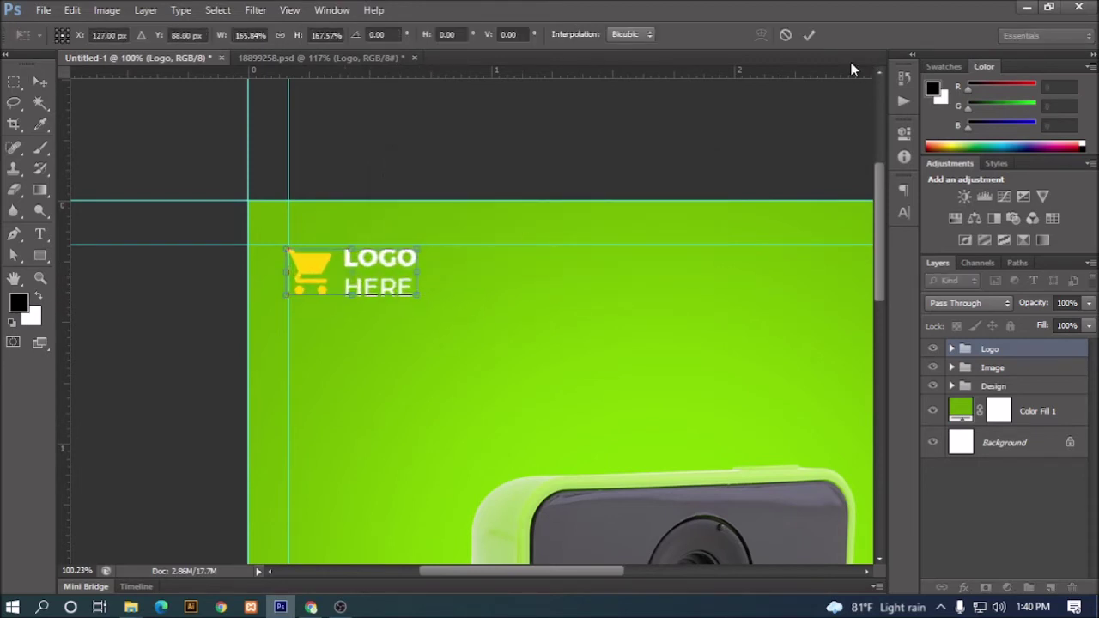
click(808, 38)
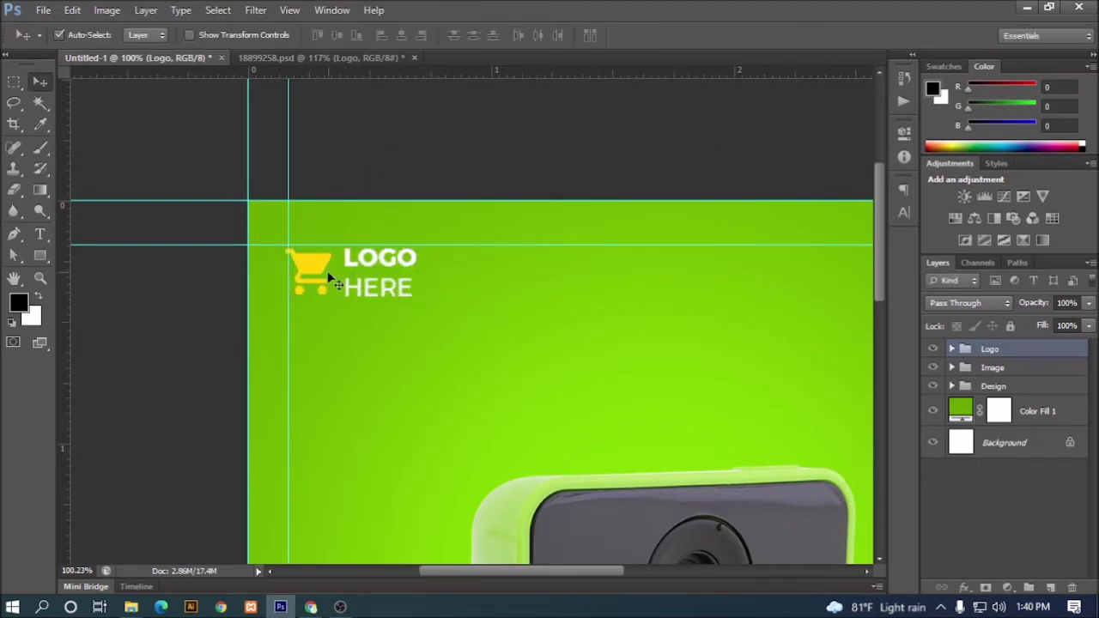
Step: Set the Logo group's cart Icon layer colour to #000000 black
click(951, 350)
click(1000, 384)
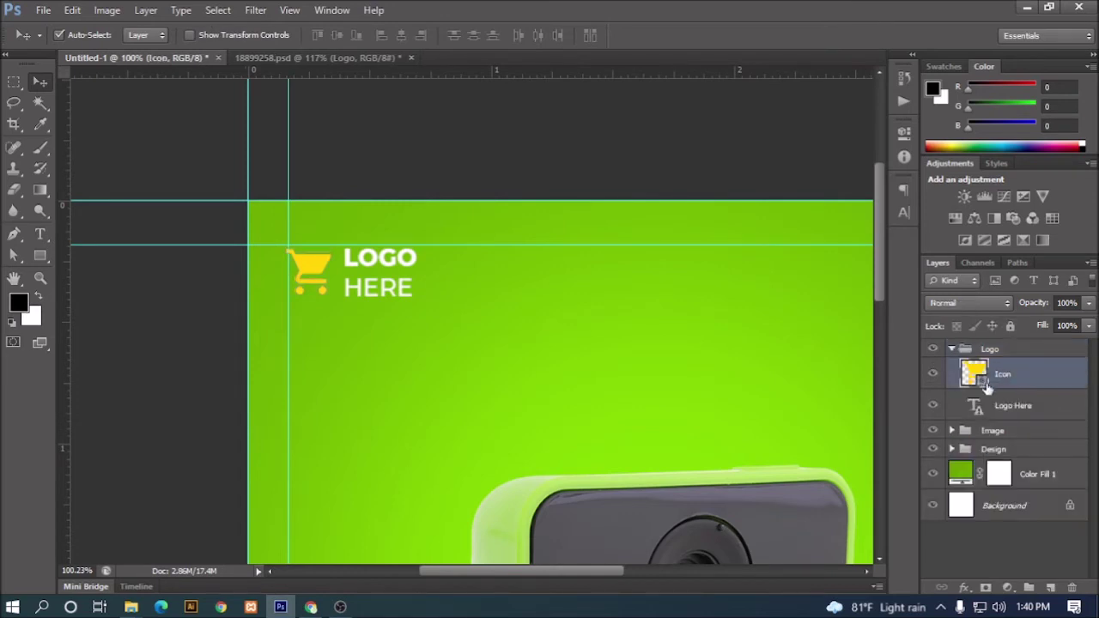
double_click(981, 382)
drag(687, 377, 659, 418)
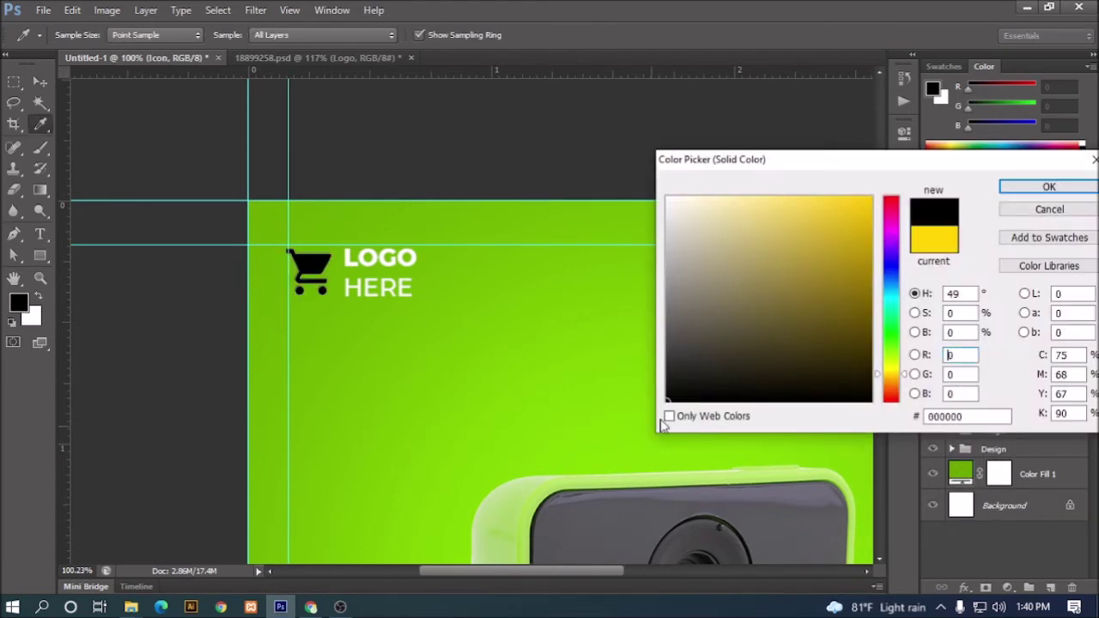
click(1013, 186)
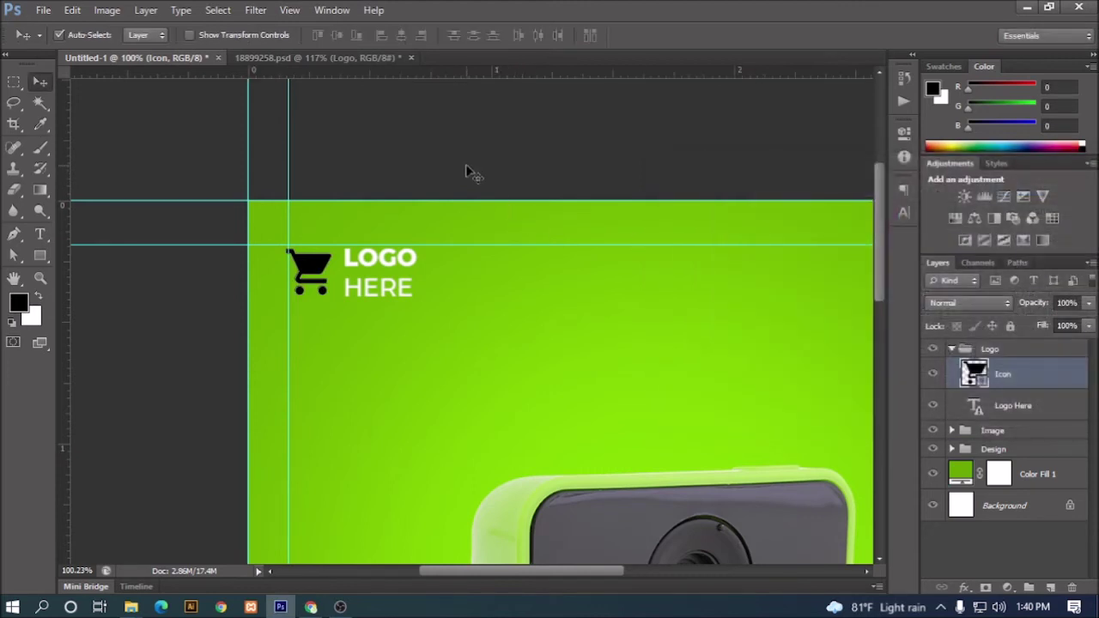
scroll(464, 167, down, 2)
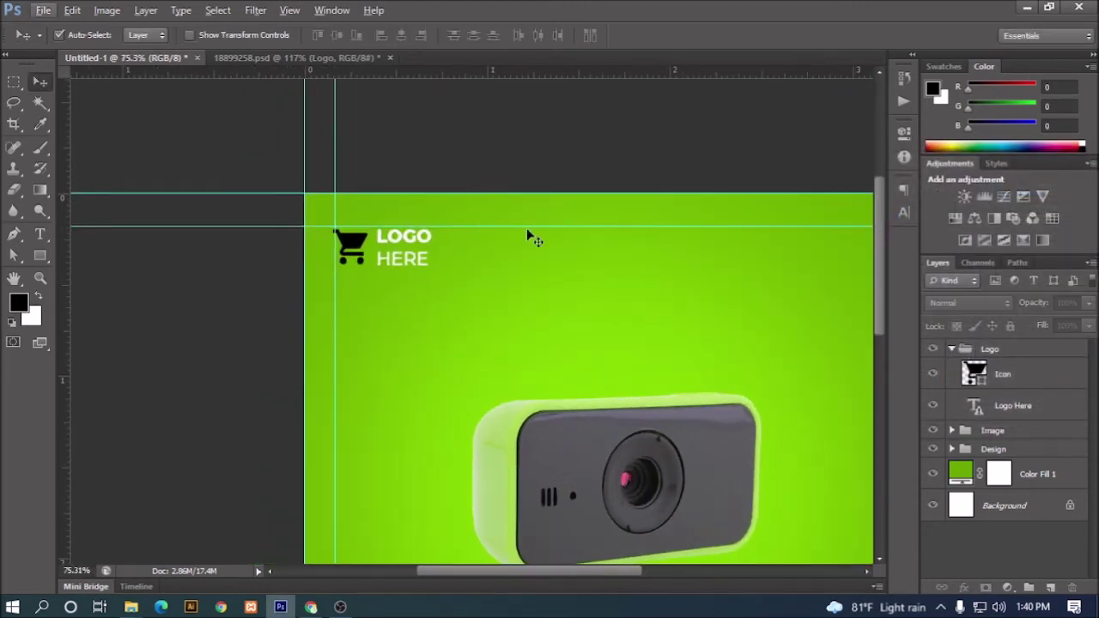
click(950, 351)
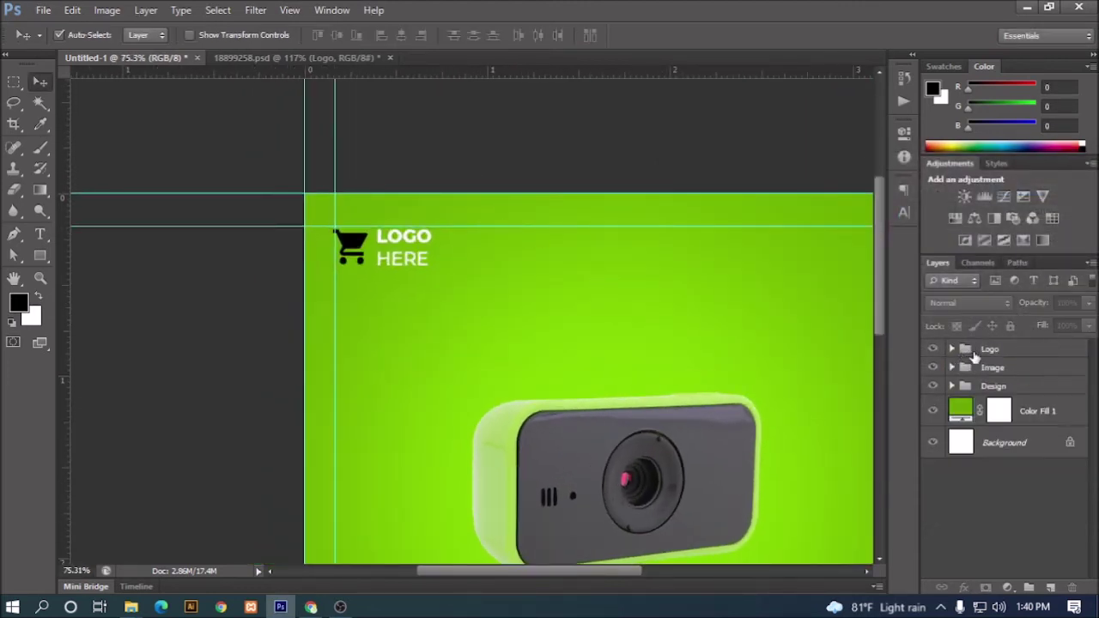
click(972, 352)
click(348, 58)
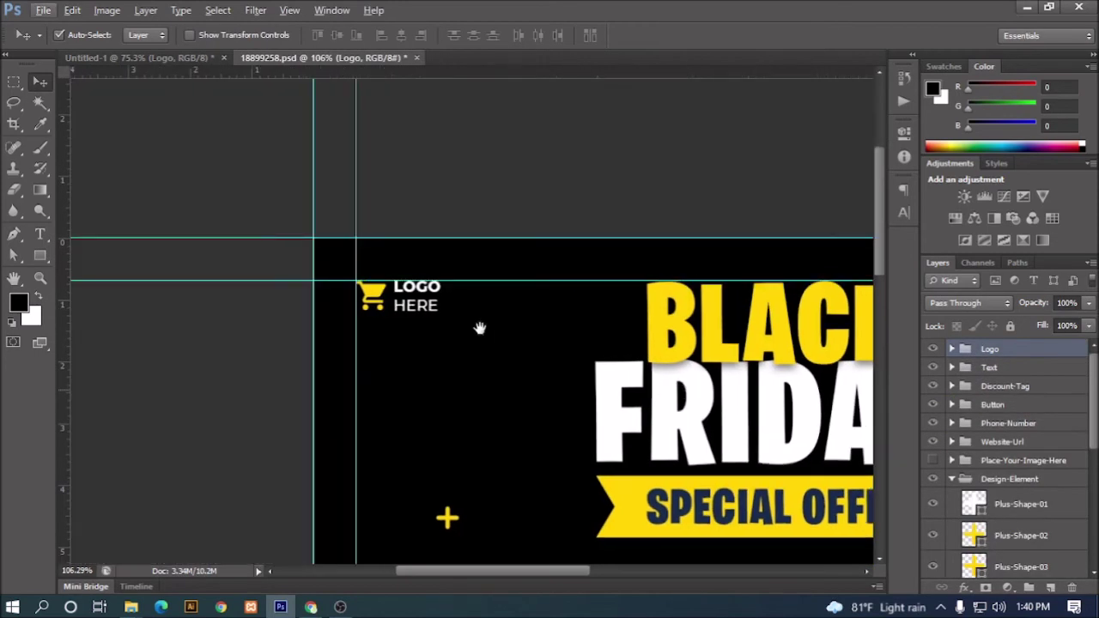
Step: Bring the BLACK FRIDAY Text group from the template into the webcam ad
drag(479, 327, 204, 244)
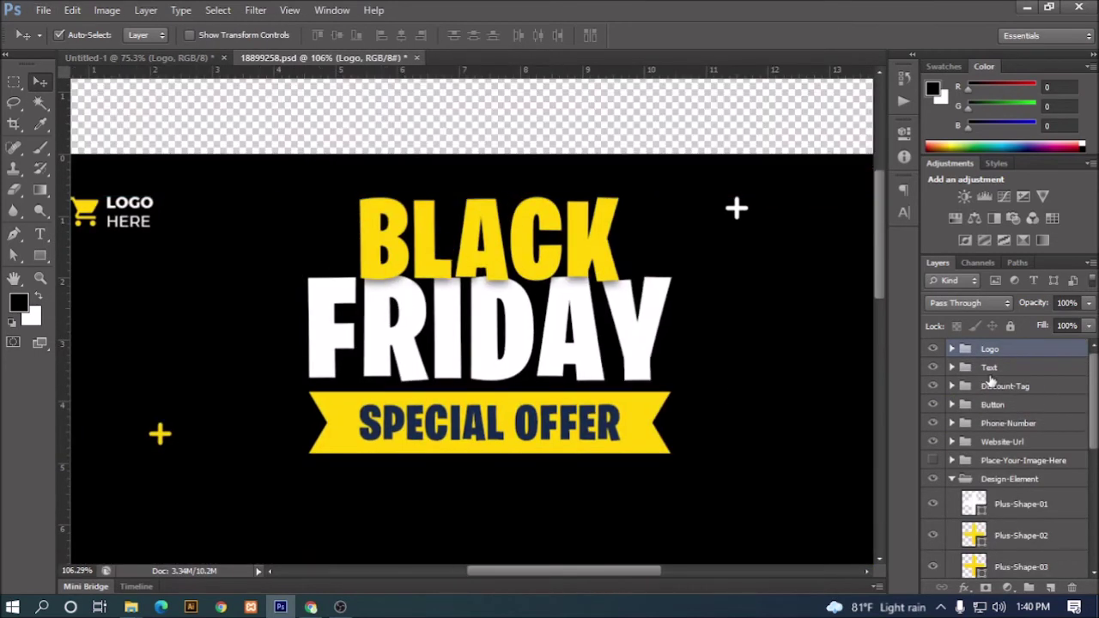
click(988, 367)
click(932, 367)
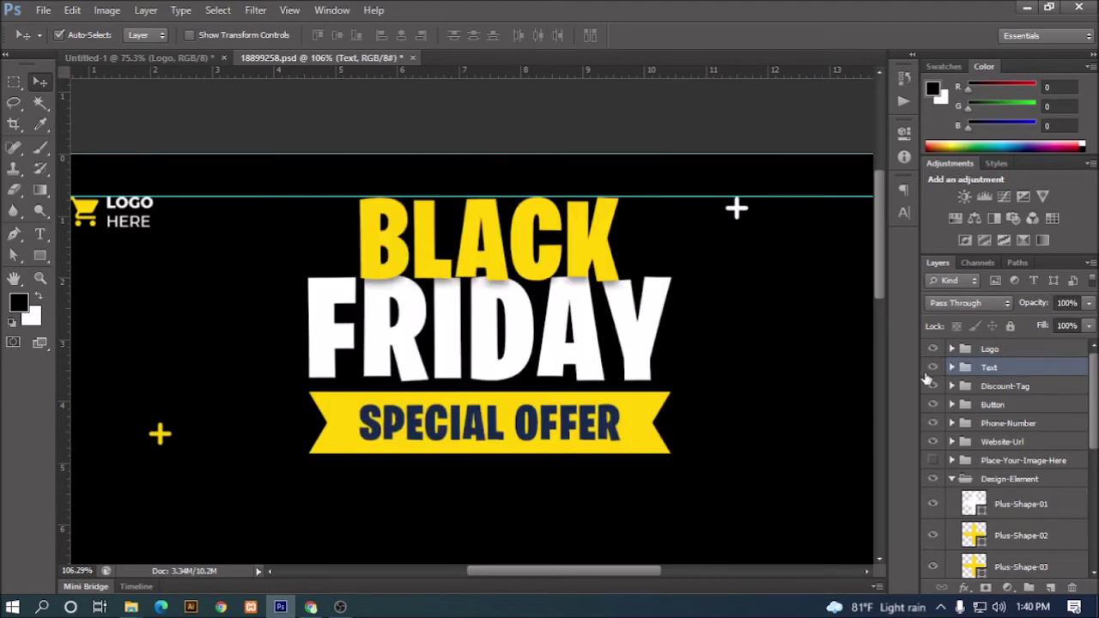
drag(490, 249, 179, 70)
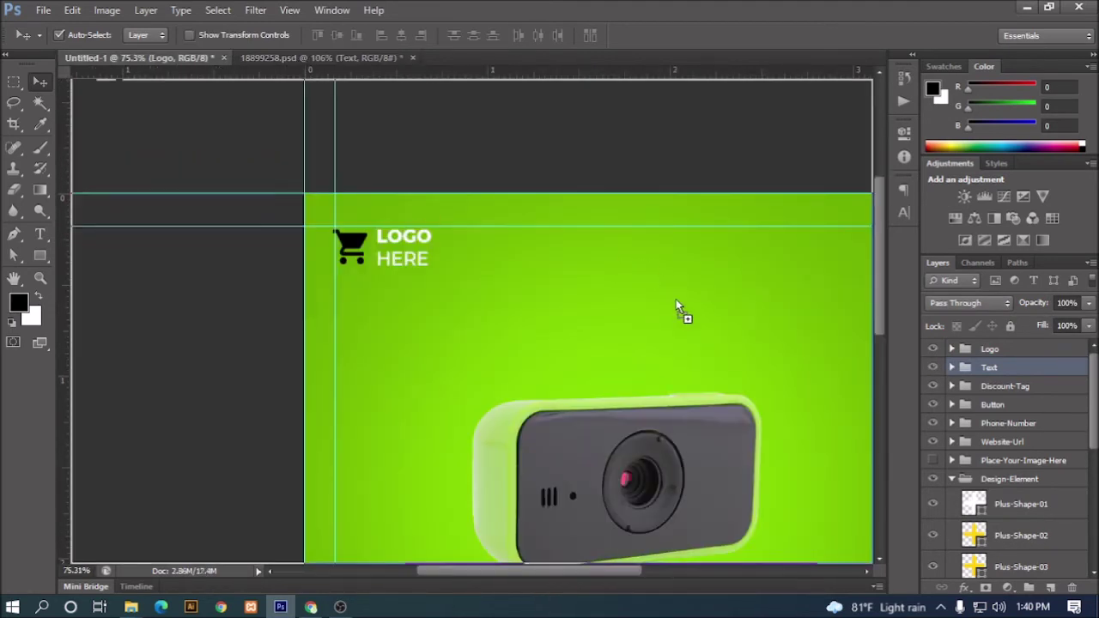
drag(178, 71, 678, 305)
drag(759, 322, 553, 296)
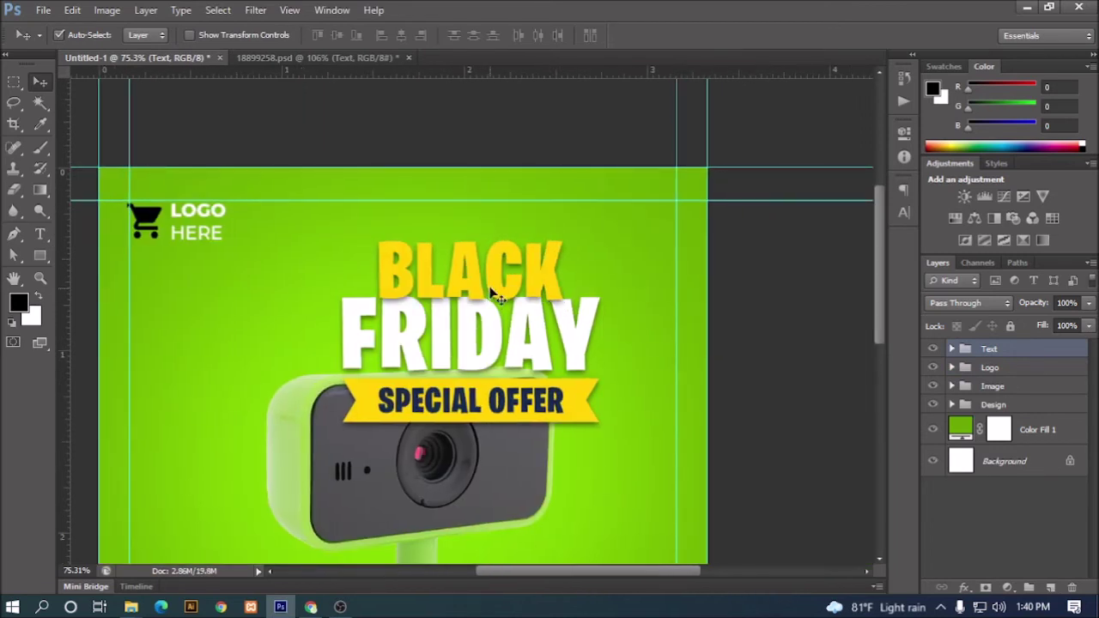
drag(470, 278, 428, 242)
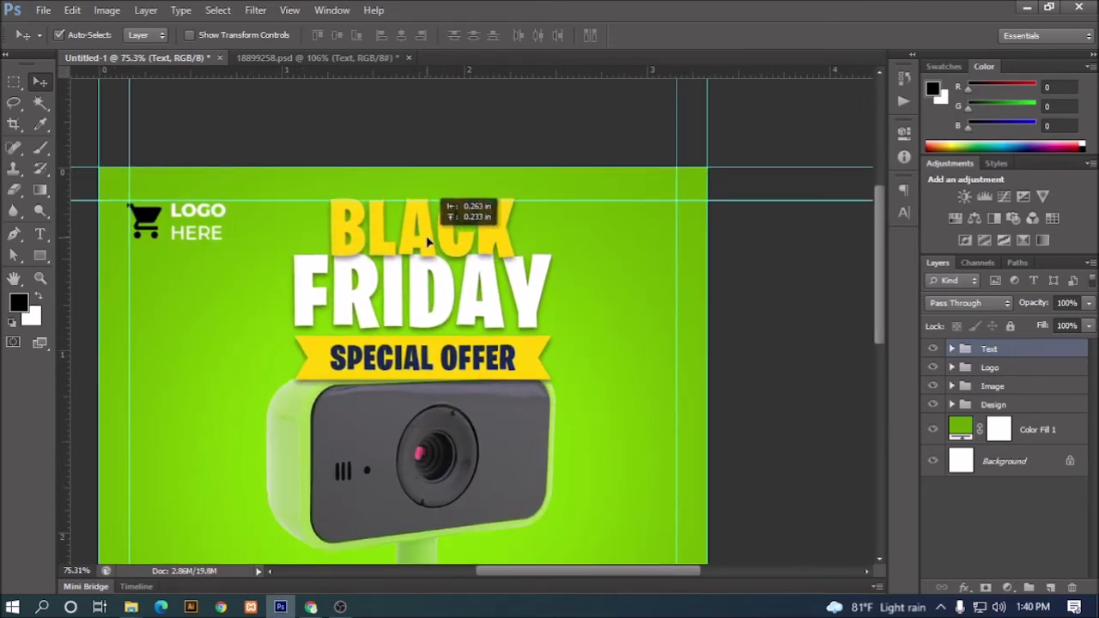
Step: Scale the headline Text group to about 83.25% and move it slightly higher
key(ctrl+t)
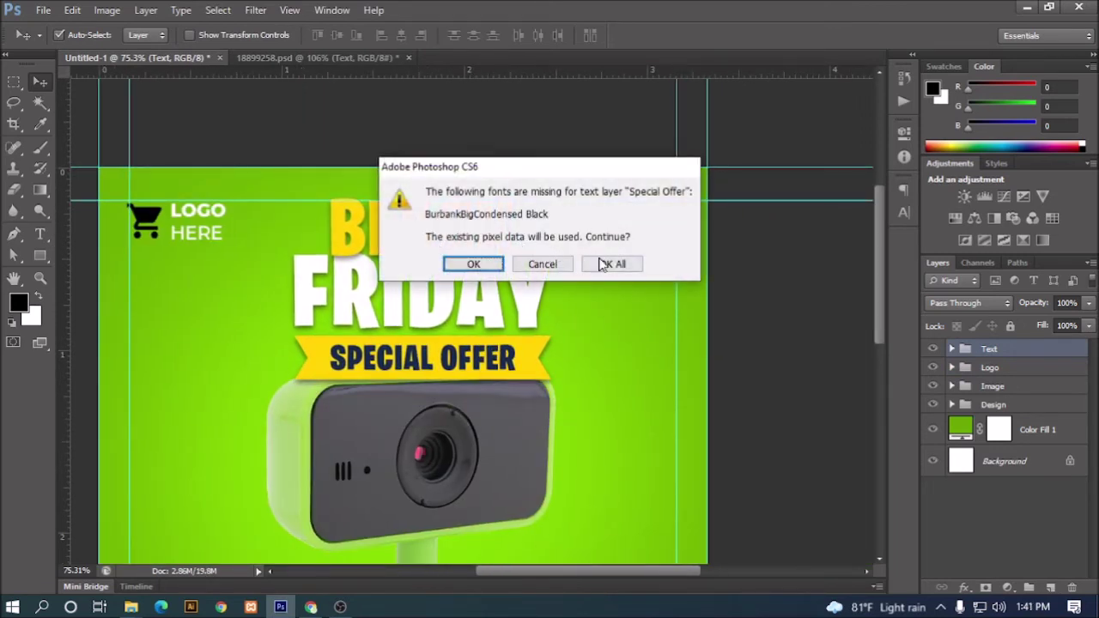
click(611, 263)
drag(558, 195, 534, 211)
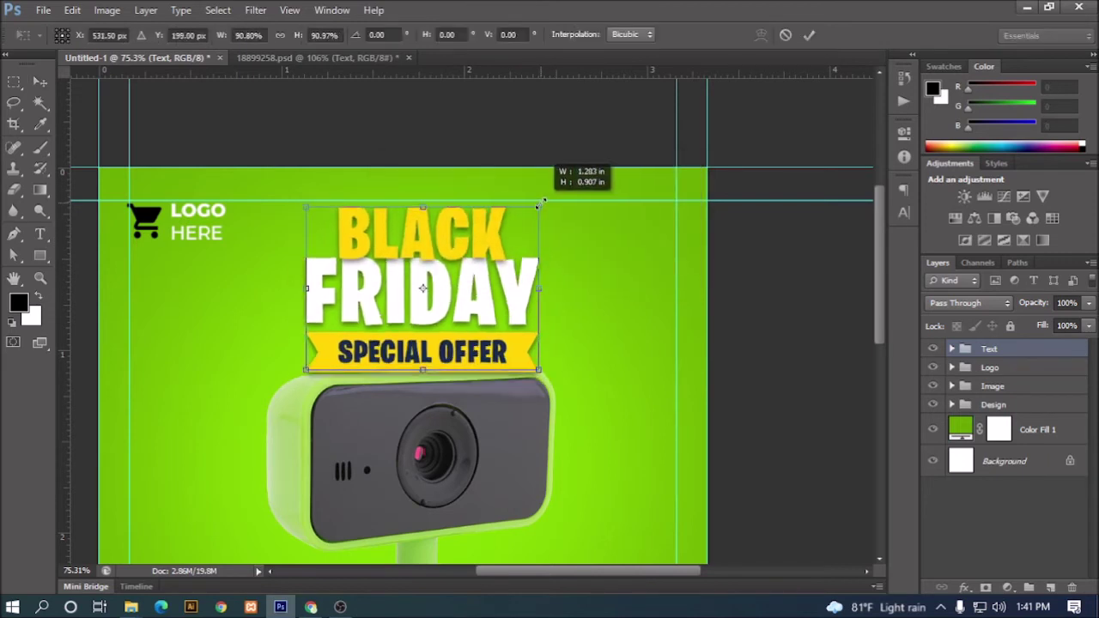
click(808, 35)
drag(468, 236, 446, 232)
scroll(445, 232, down, 2)
Step: Open the Layer Style settings for the Black text layer inside the Text group
scroll(446, 234, down, 2)
scroll(446, 232, up, 2)
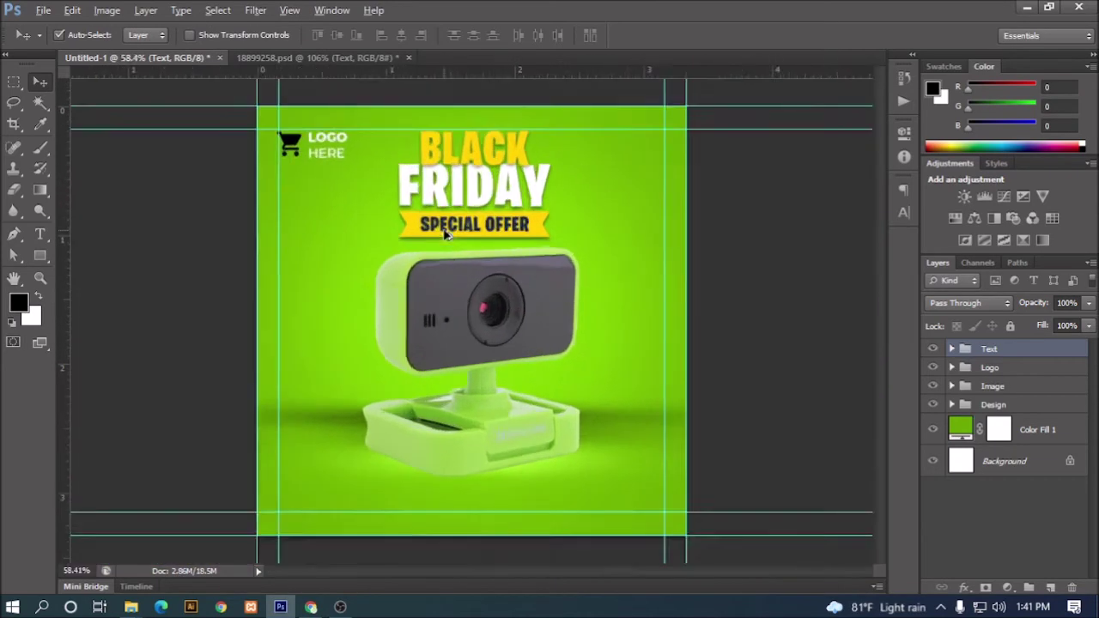
scroll(446, 233, up, 1)
scroll(445, 233, up, 1)
scroll(464, 232, up, 1)
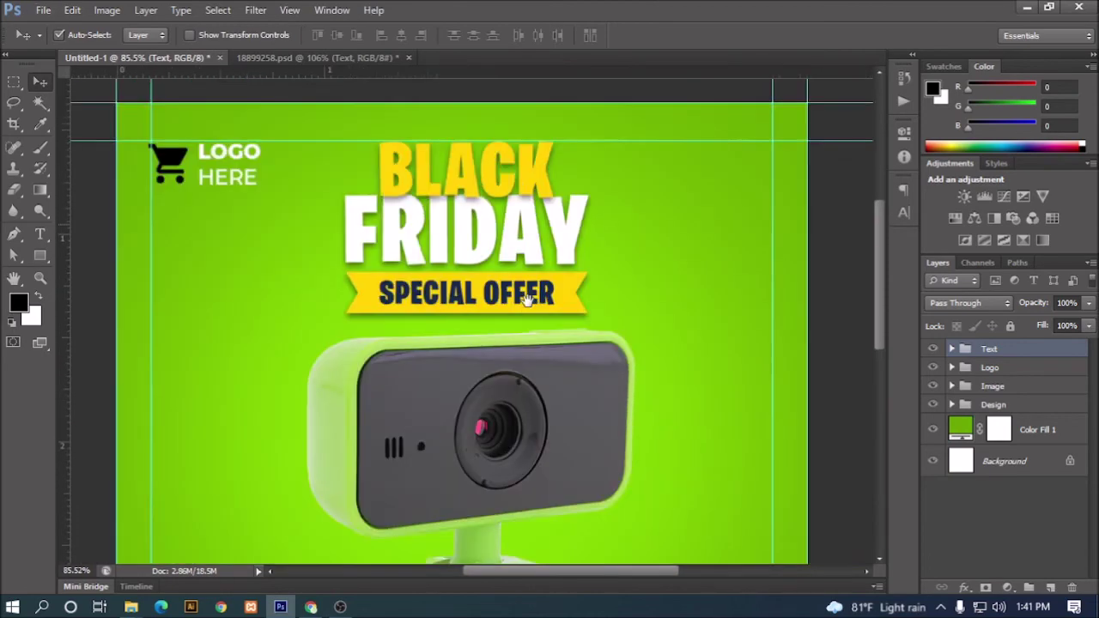
scroll(515, 225, up, 1)
scroll(536, 236, up, 1)
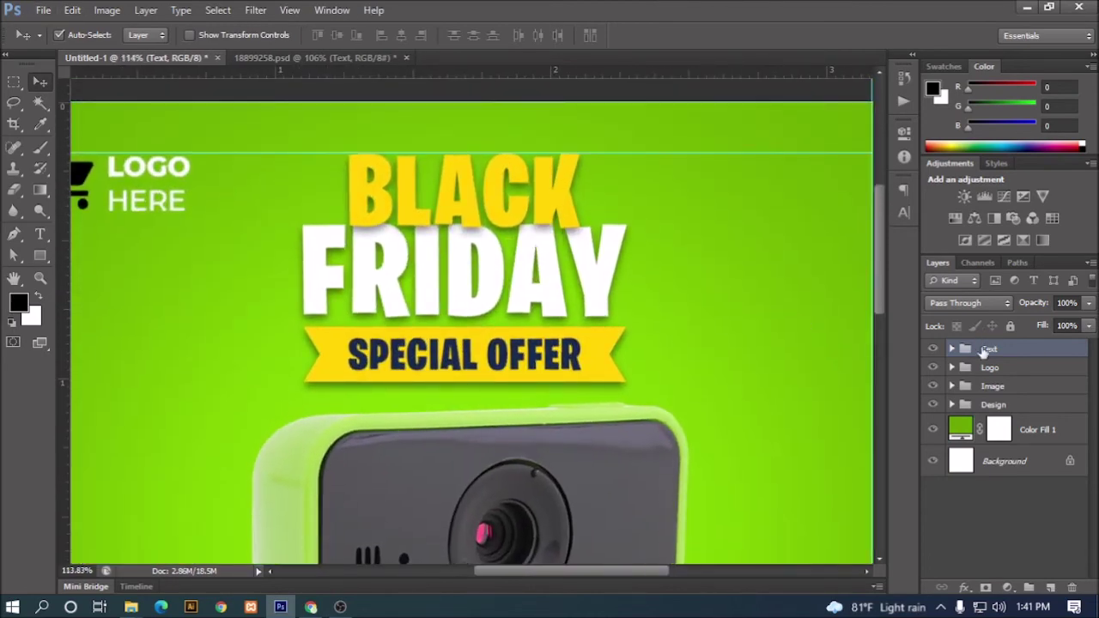
click(951, 348)
click(1004, 373)
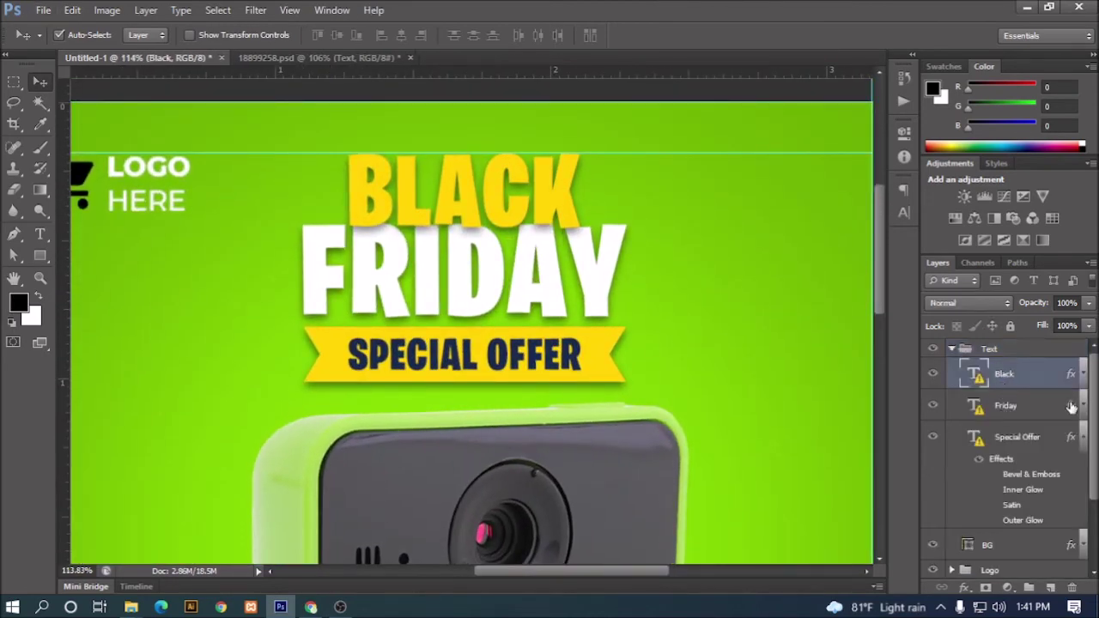
click(1084, 375)
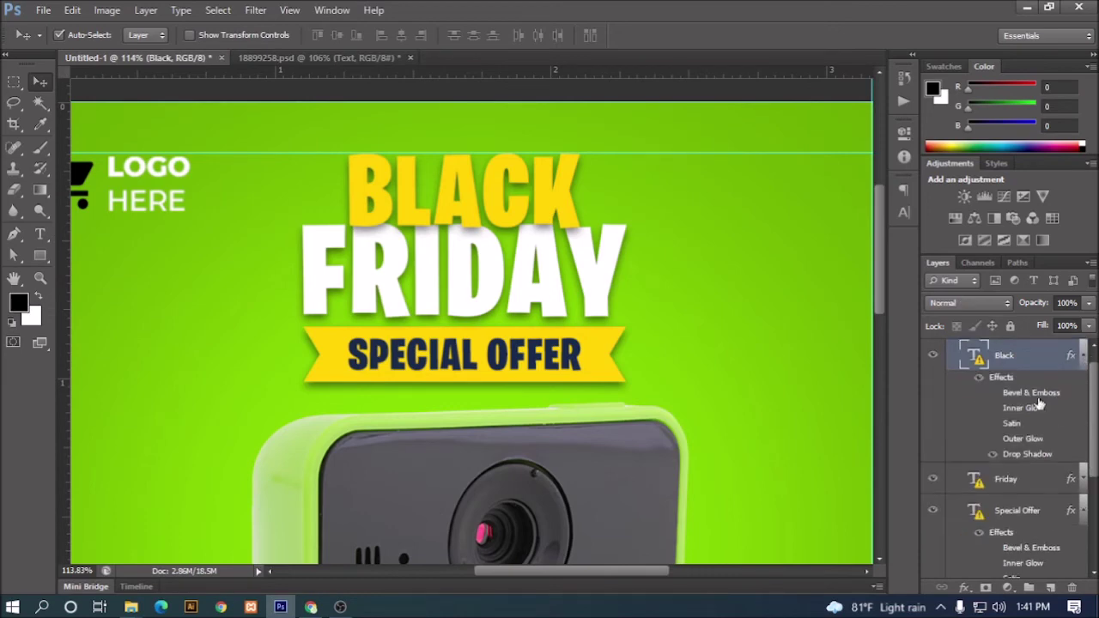
double_click(1028, 395)
Step: Remove Bevel & Emboss from BLACK and add a 000000 Color Overlay
mouse_move(668, 112)
mouse_down()
mouse_move(763, 111)
mouse_move(777, 91)
mouse_up()
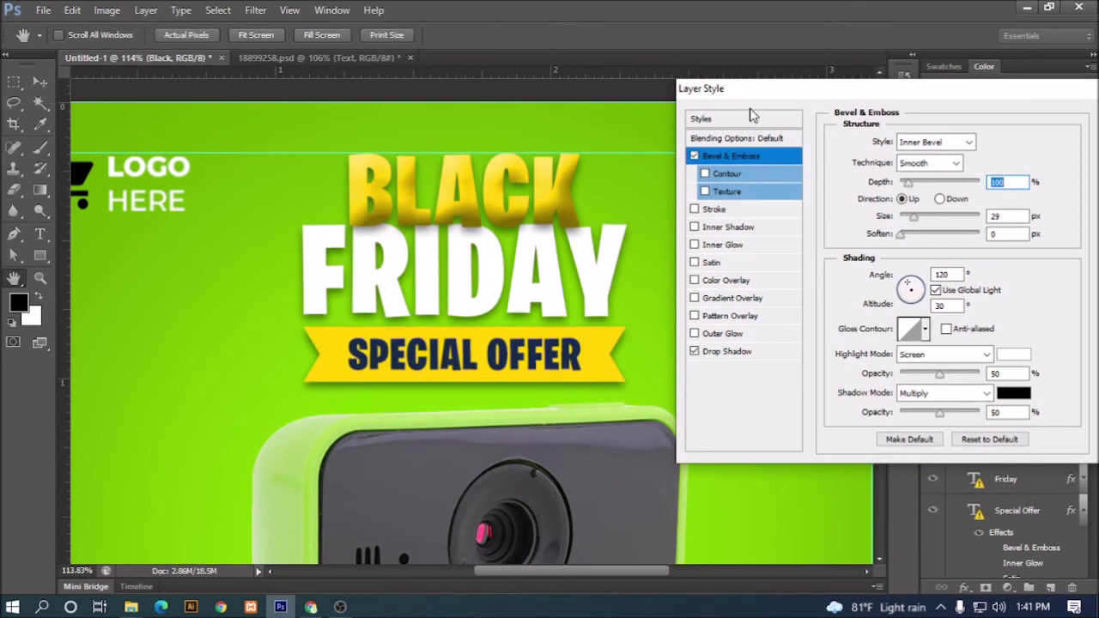
drag(775, 103, 764, 103)
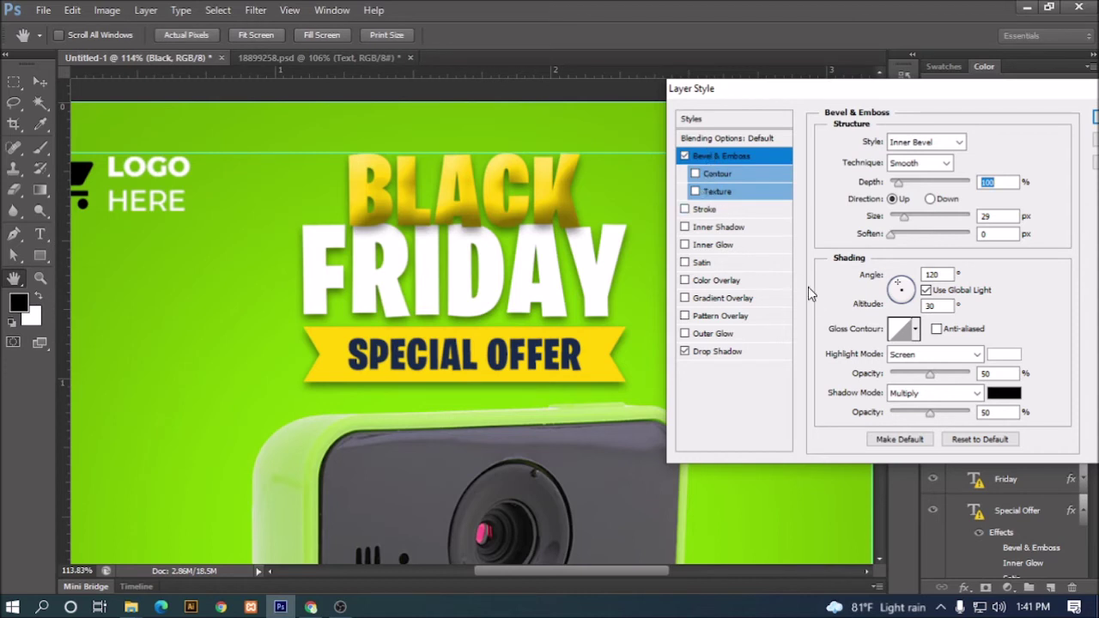
click(685, 156)
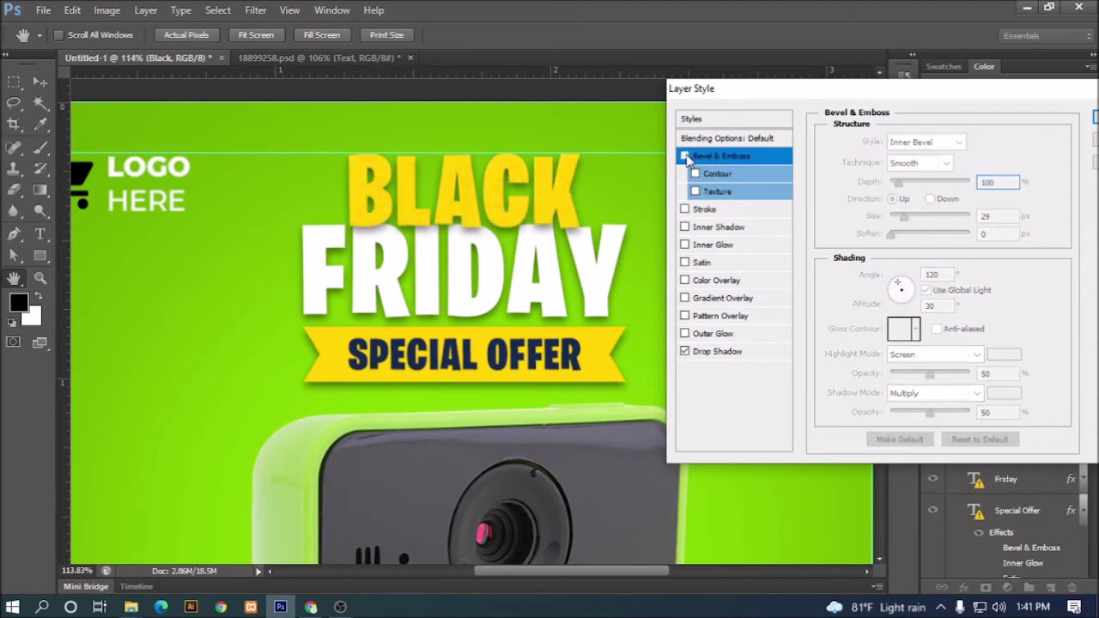
click(684, 280)
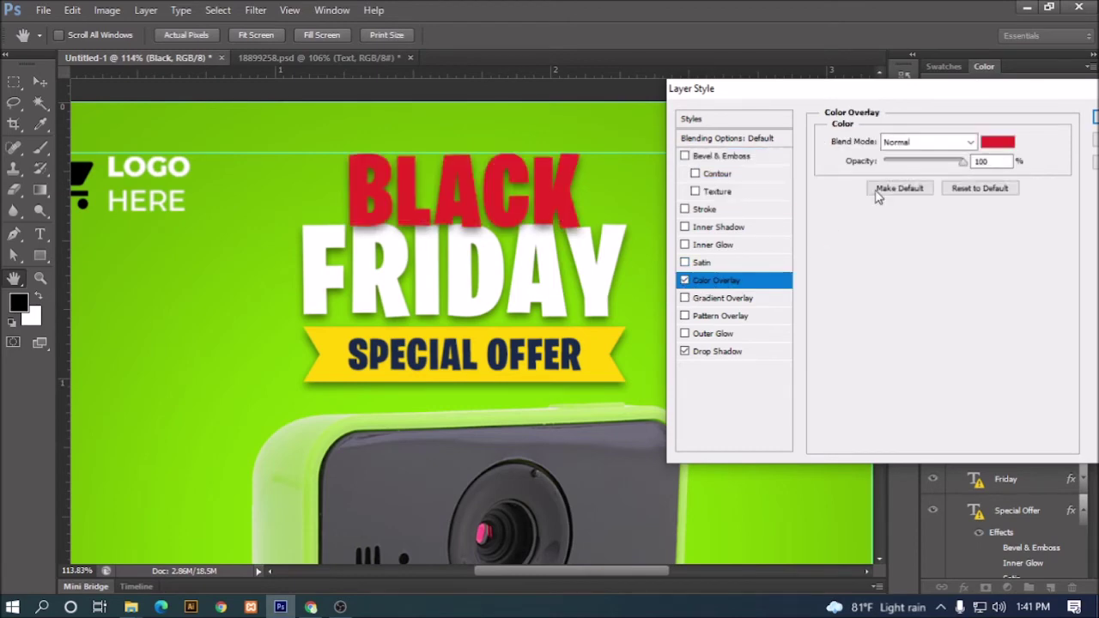
click(996, 141)
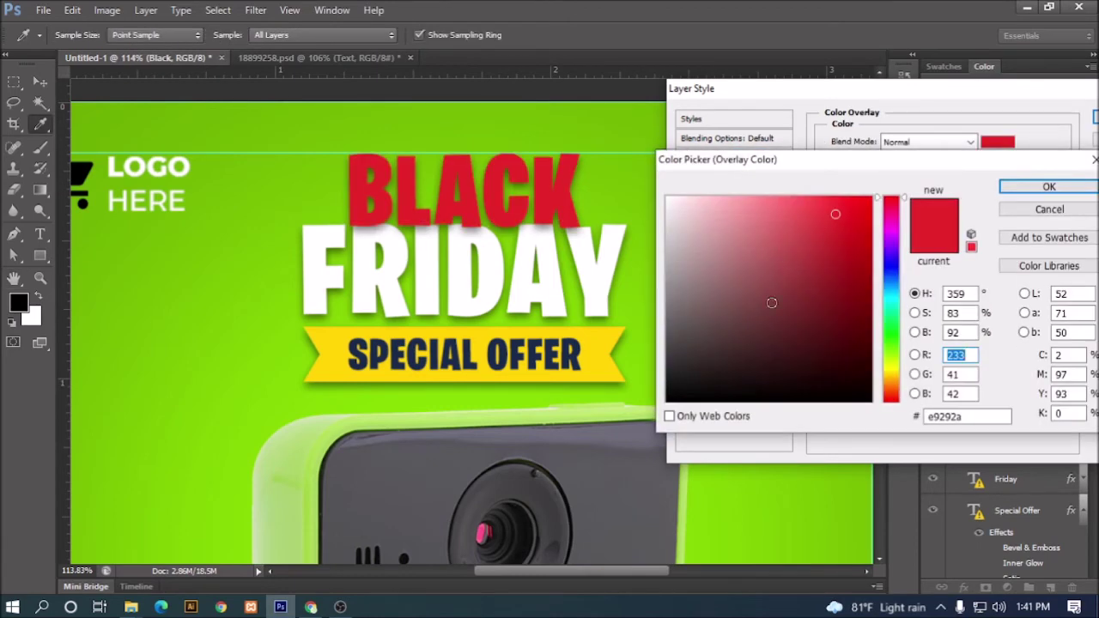
drag(771, 302, 647, 417)
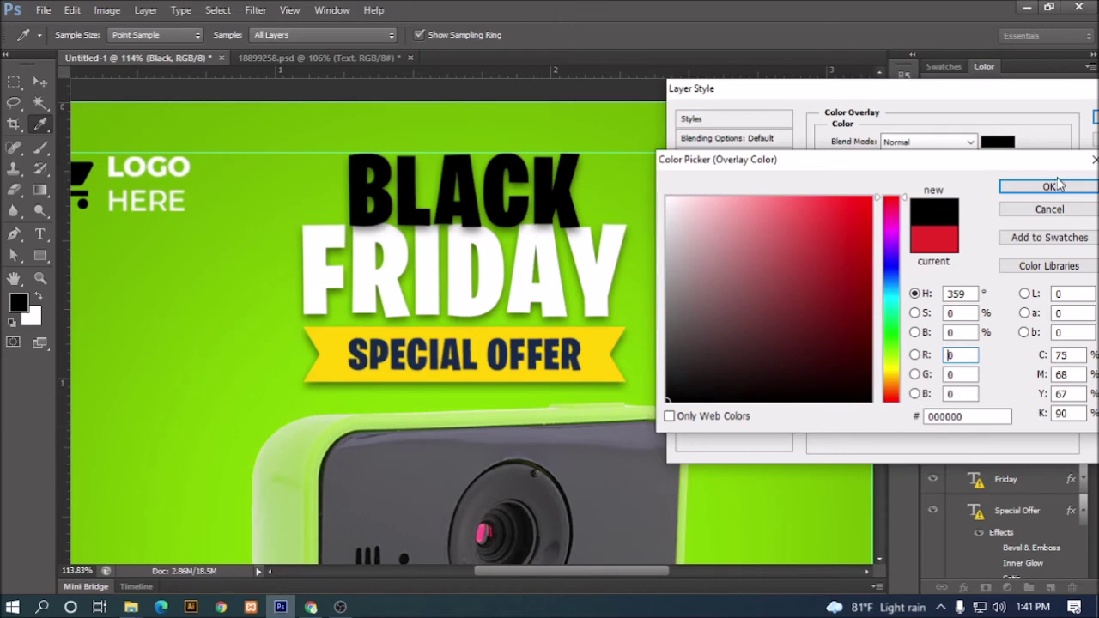
click(1048, 186)
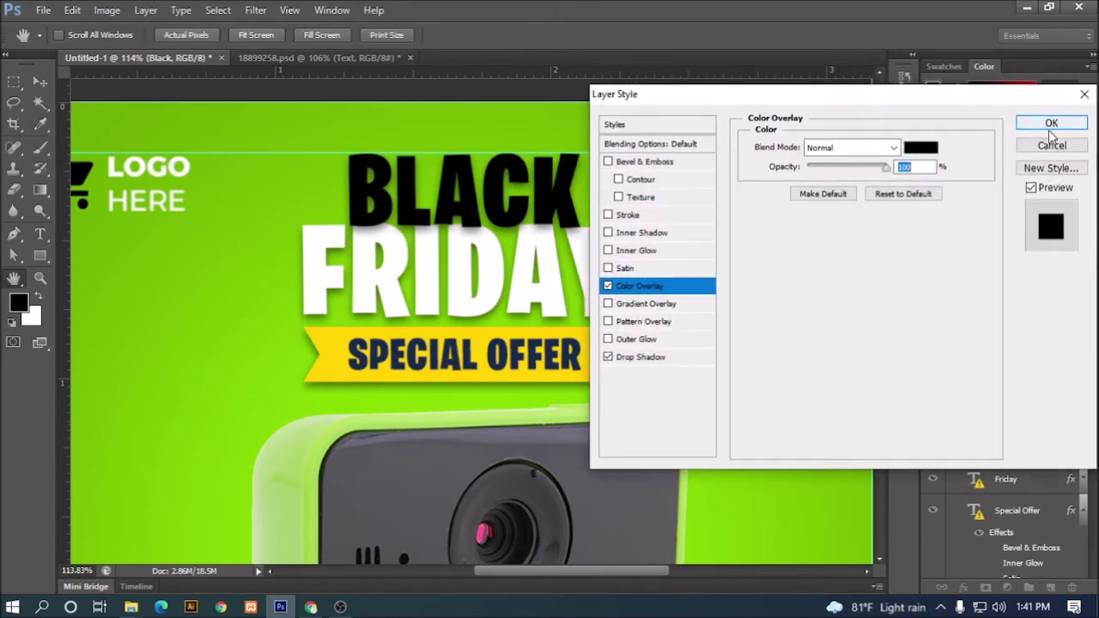
click(1049, 124)
scroll(787, 316, down, 3)
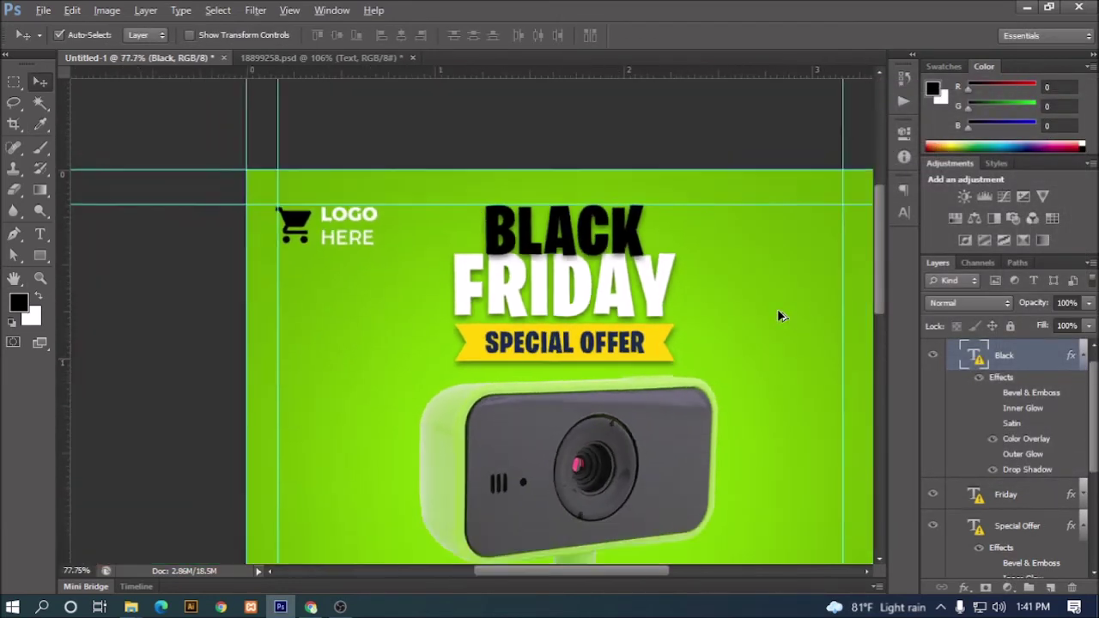
scroll(787, 316, up, 3)
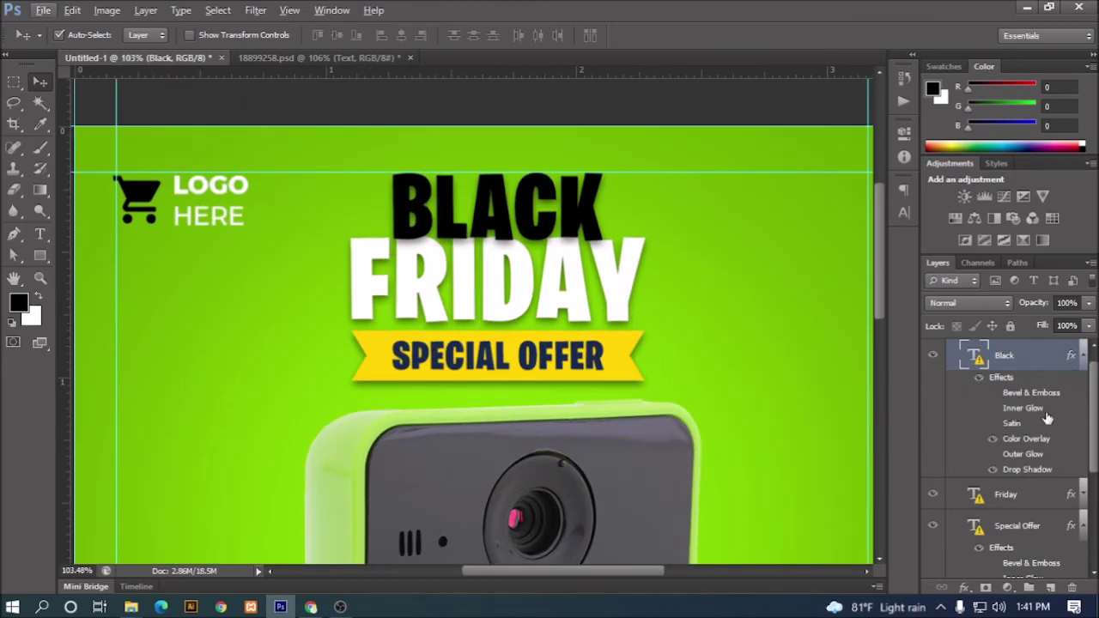
Step: Open the Layer Style settings for the Friday text layer
click(1083, 356)
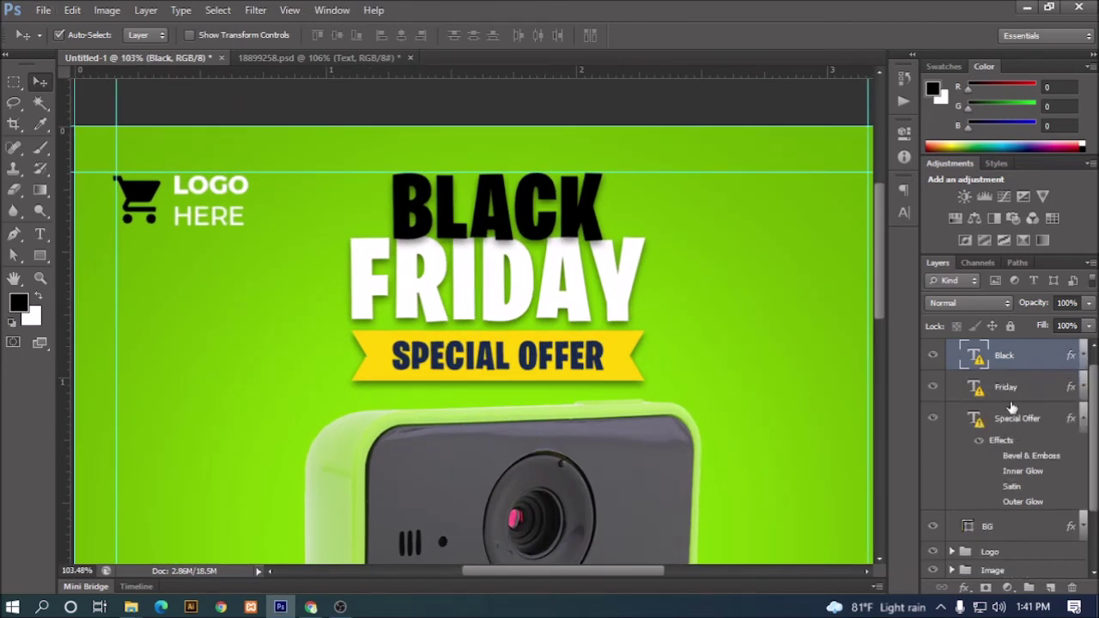
click(1013, 388)
click(1083, 388)
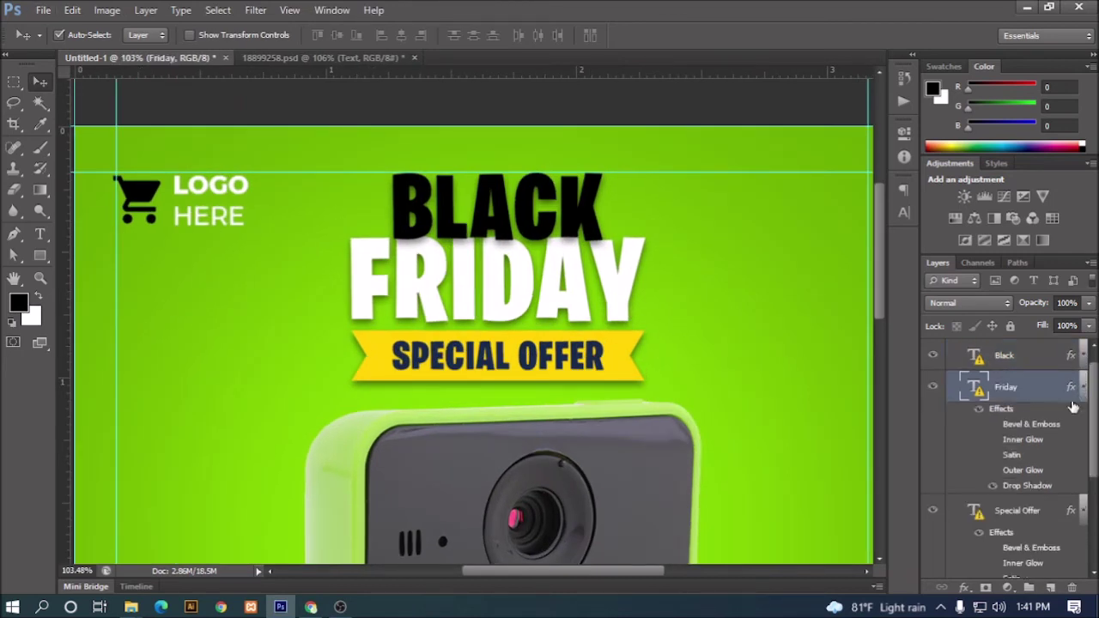
double_click(1022, 424)
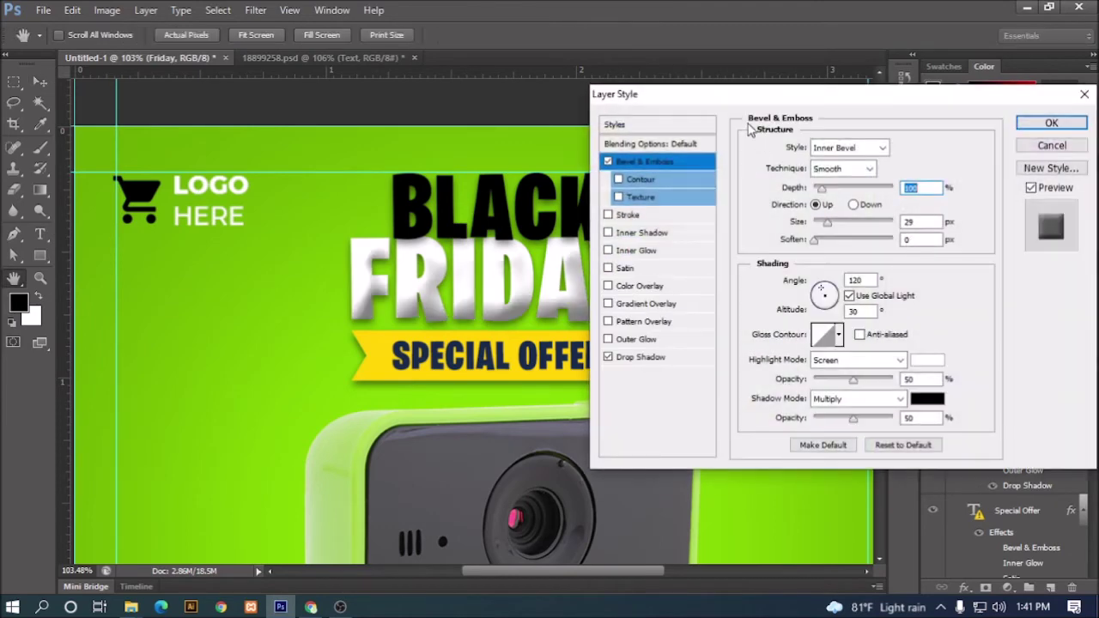
drag(728, 102, 826, 83)
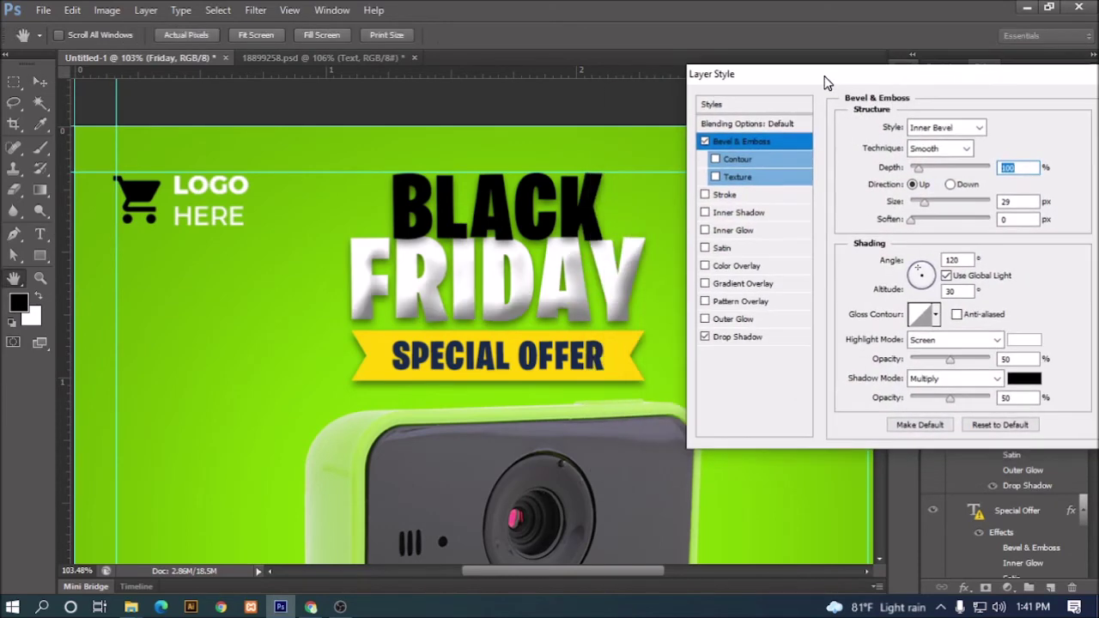
Step: Add a Color Overlay to FRIDAY, settling on pure white ffffff after trying other colours
click(736, 267)
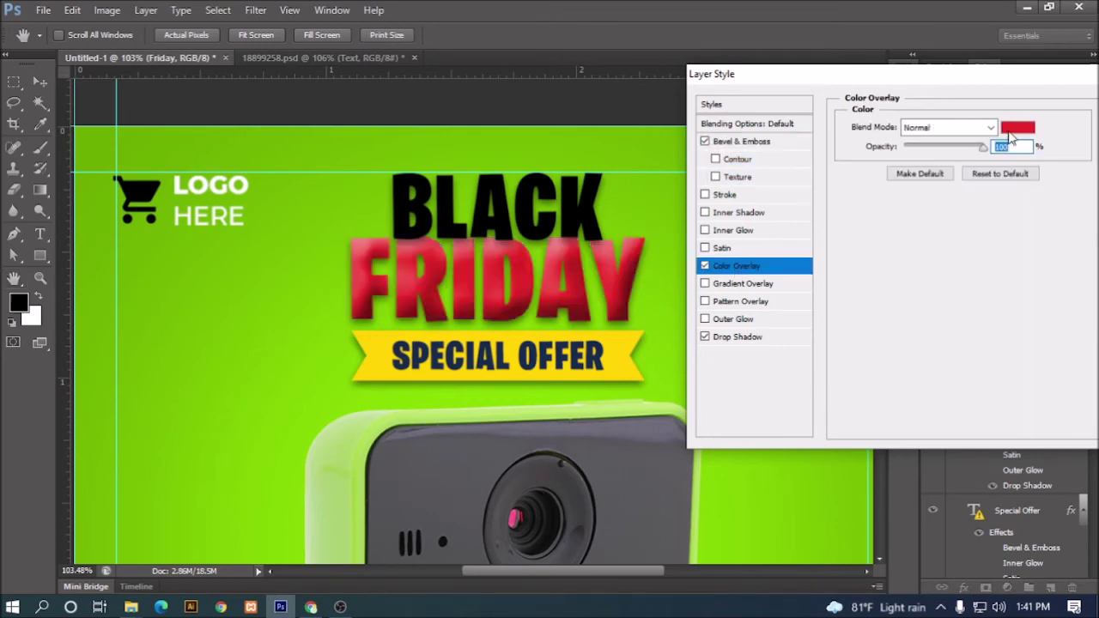
click(1017, 127)
click(667, 199)
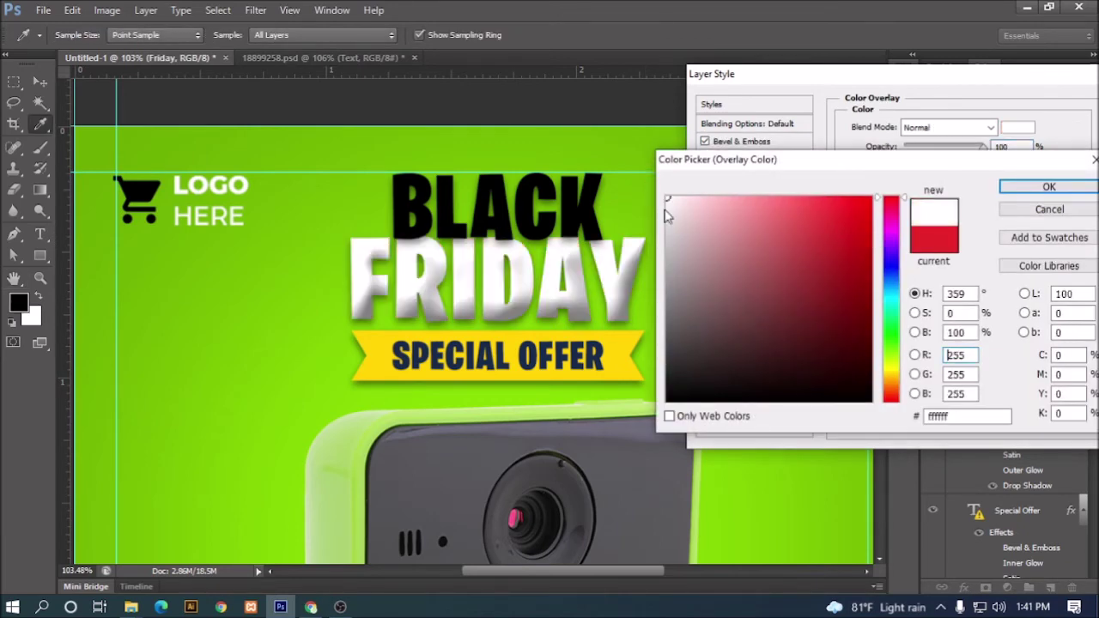
drag(742, 264, 666, 241)
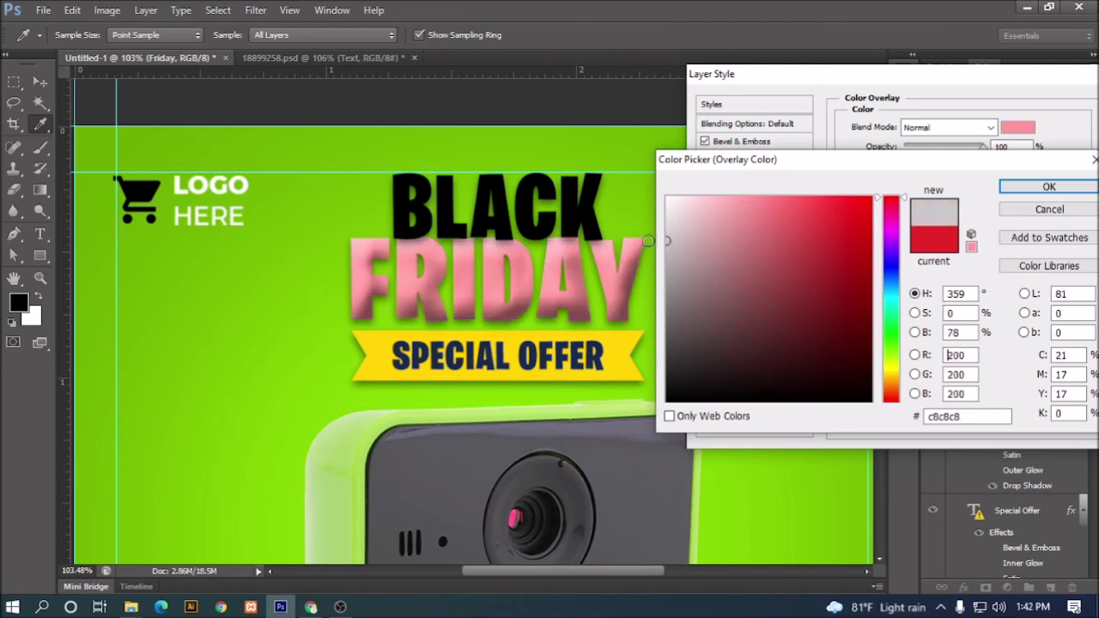
click(642, 187)
mouse_move(706, 235)
mouse_down()
mouse_move(712, 250)
mouse_move(689, 237)
mouse_move(802, 205)
mouse_move(791, 196)
mouse_up()
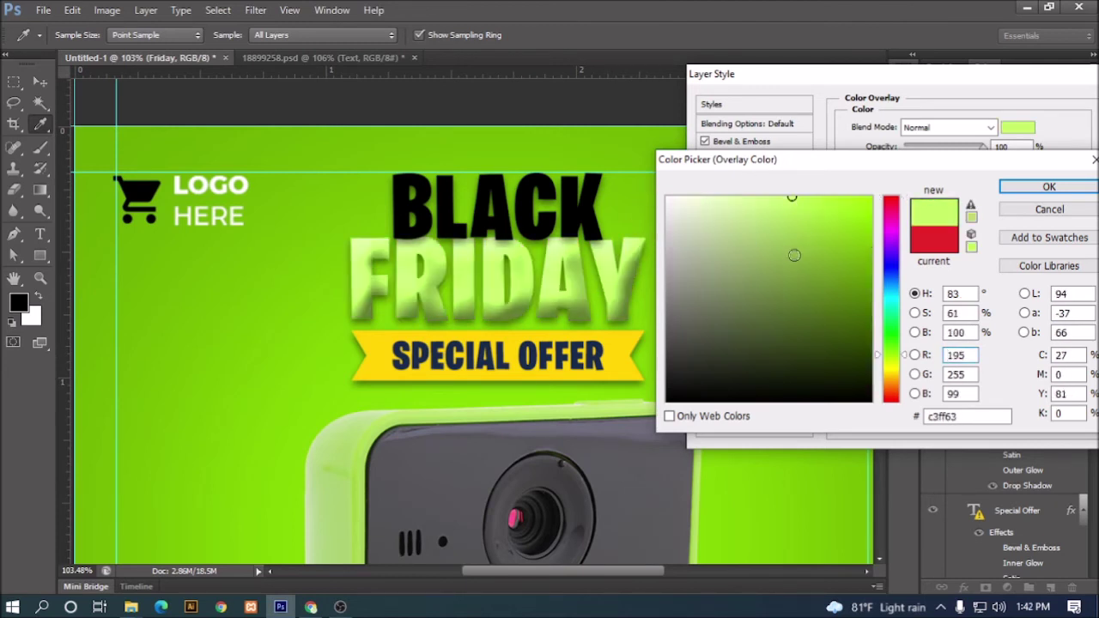
mouse_move(747, 308)
mouse_down()
mouse_move(666, 260)
mouse_move(706, 319)
mouse_move(687, 373)
mouse_up()
drag(891, 336, 893, 270)
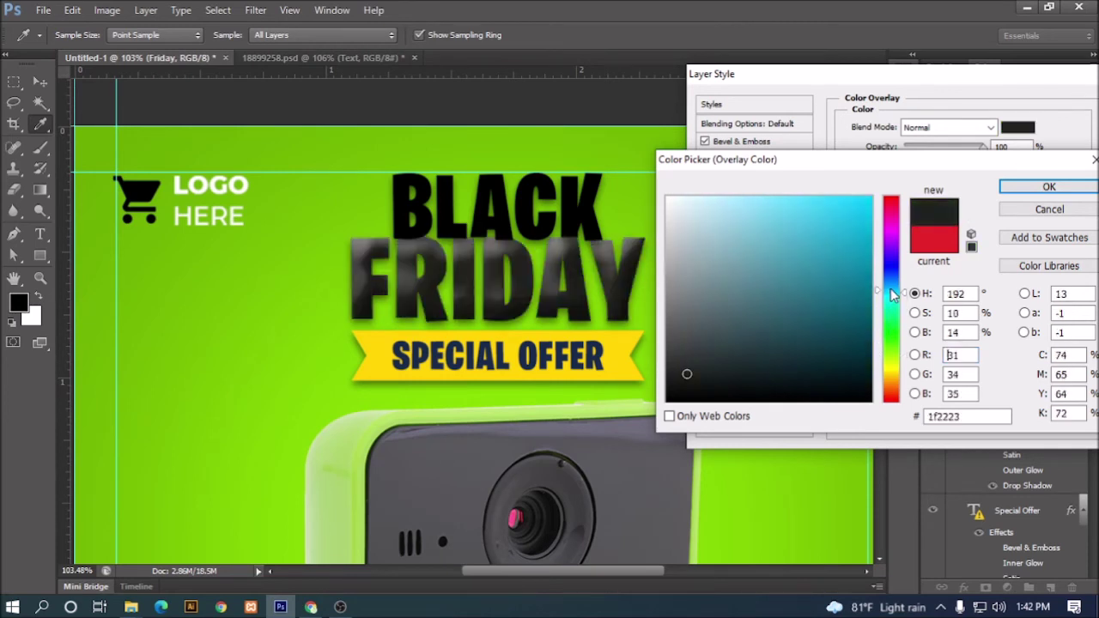
drag(816, 234, 806, 217)
drag(742, 326, 667, 199)
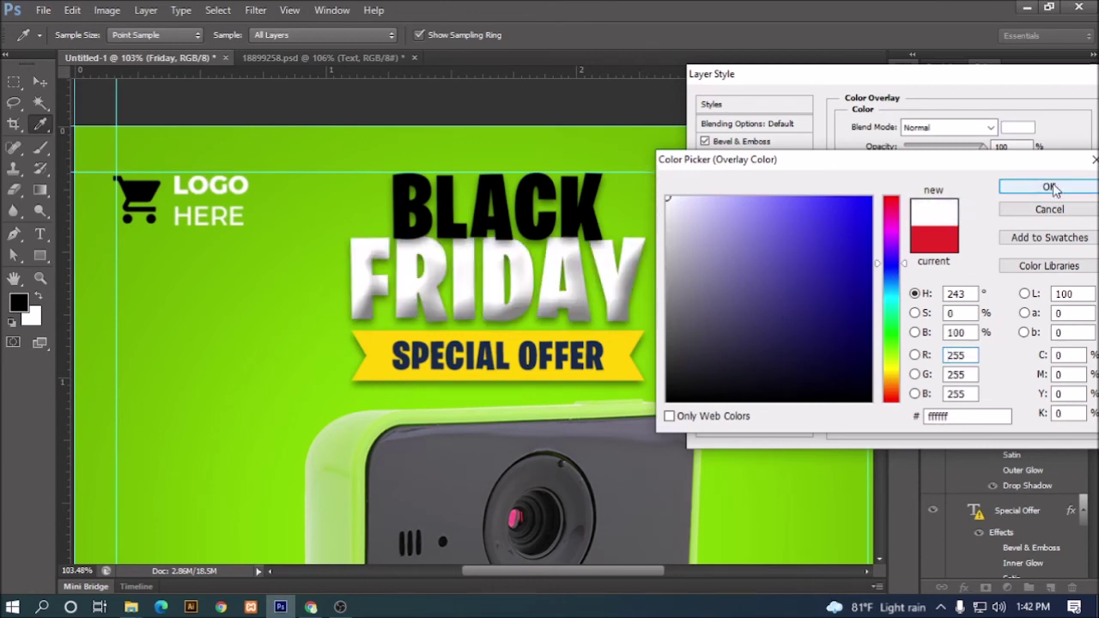
click(1050, 187)
Step: Turn off Bevel & Emboss on FRIDAY and apply the style
click(704, 143)
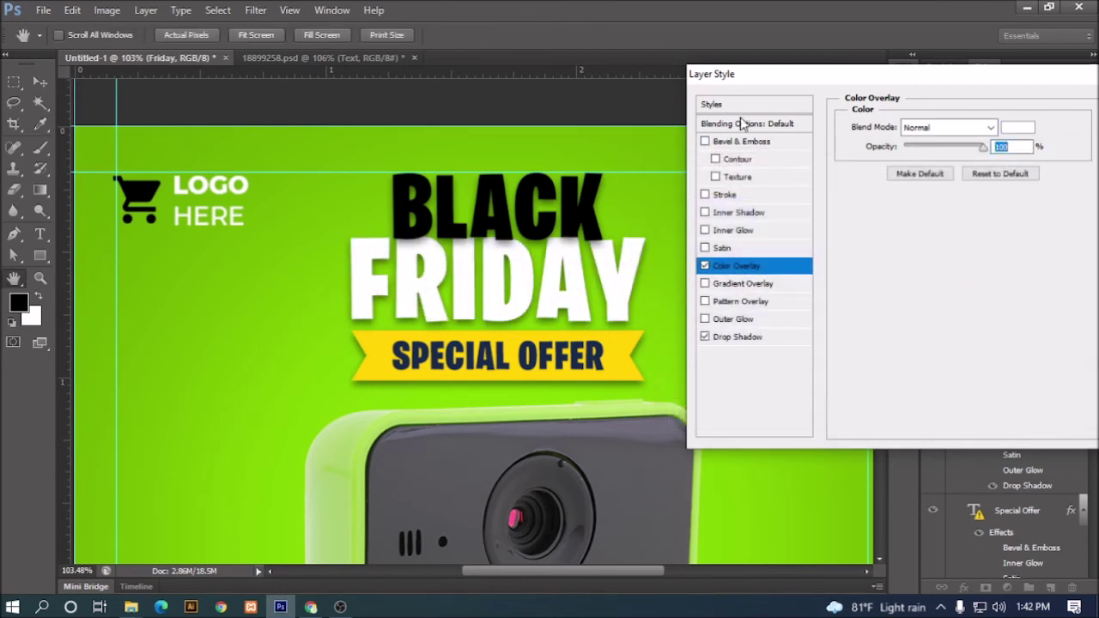
drag(758, 90, 562, 88)
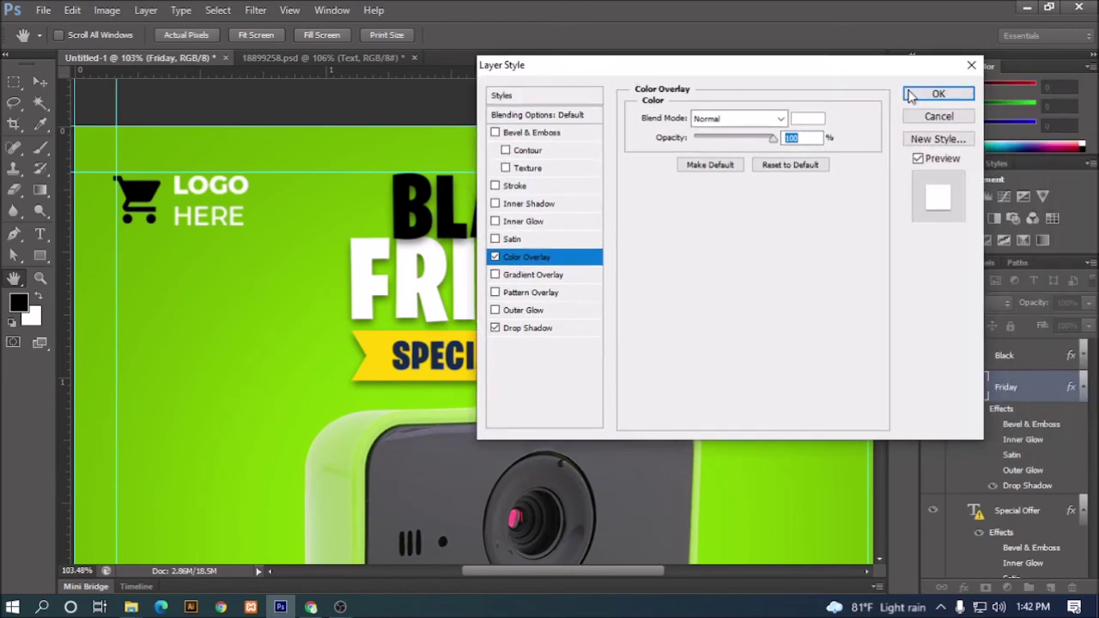
click(939, 91)
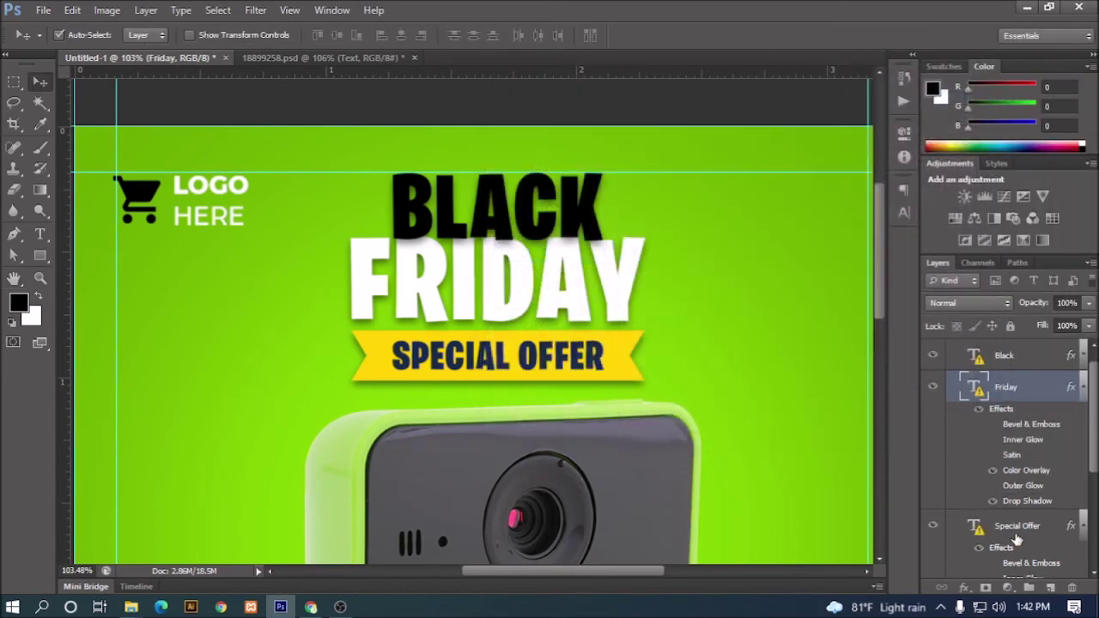
Step: Open blending options for the Special Offer text layer
scroll(1015, 539, down, 2)
click(1015, 477)
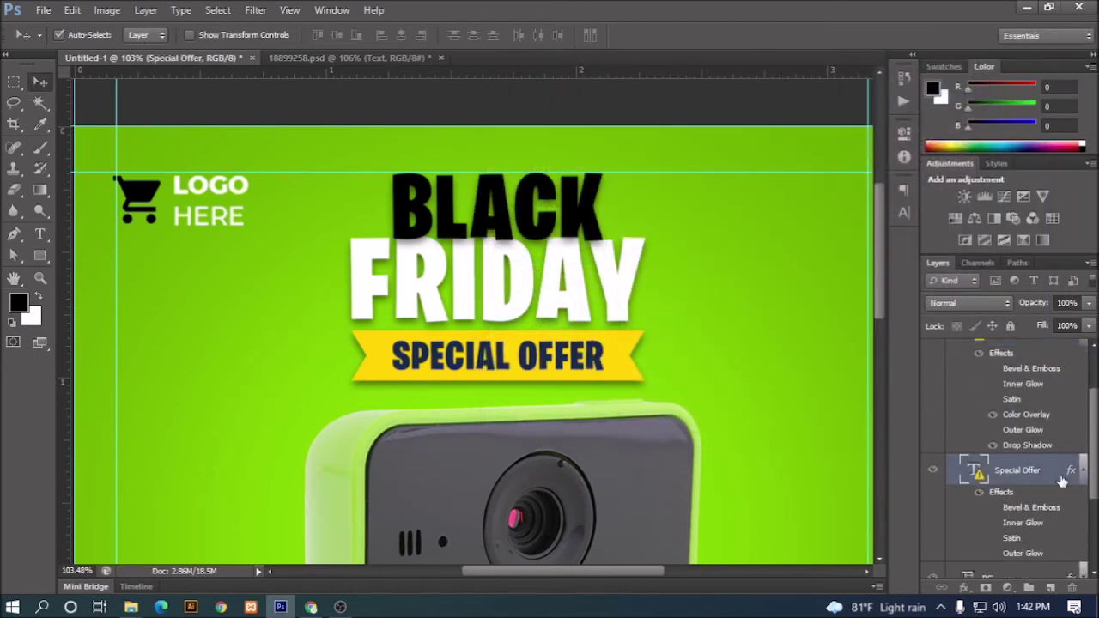
right_click(1056, 476)
click(897, 96)
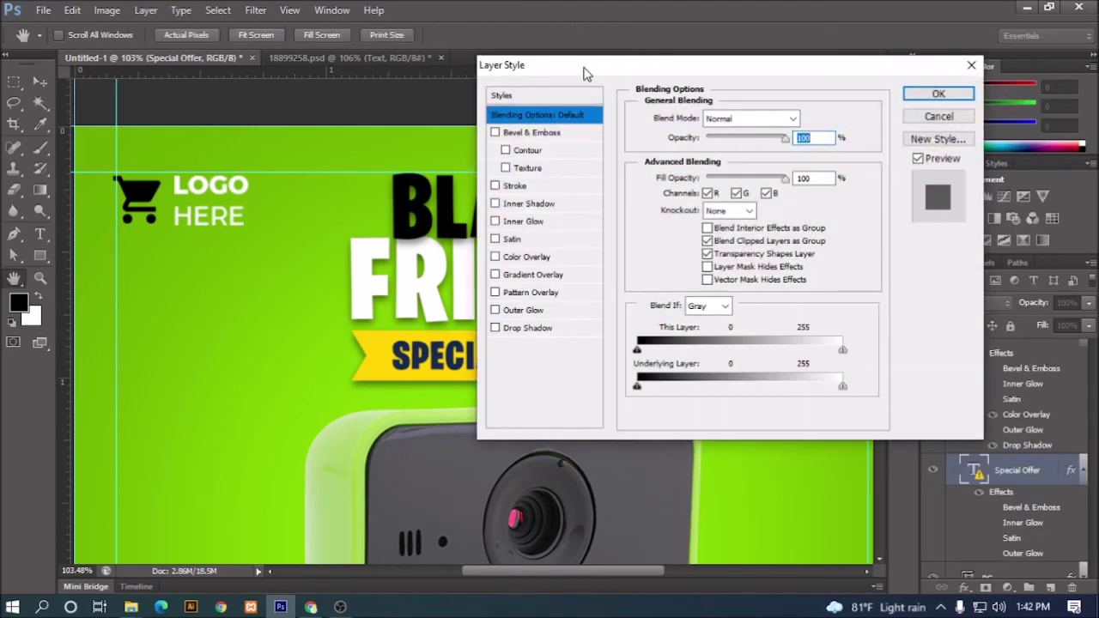
drag(584, 73, 779, 66)
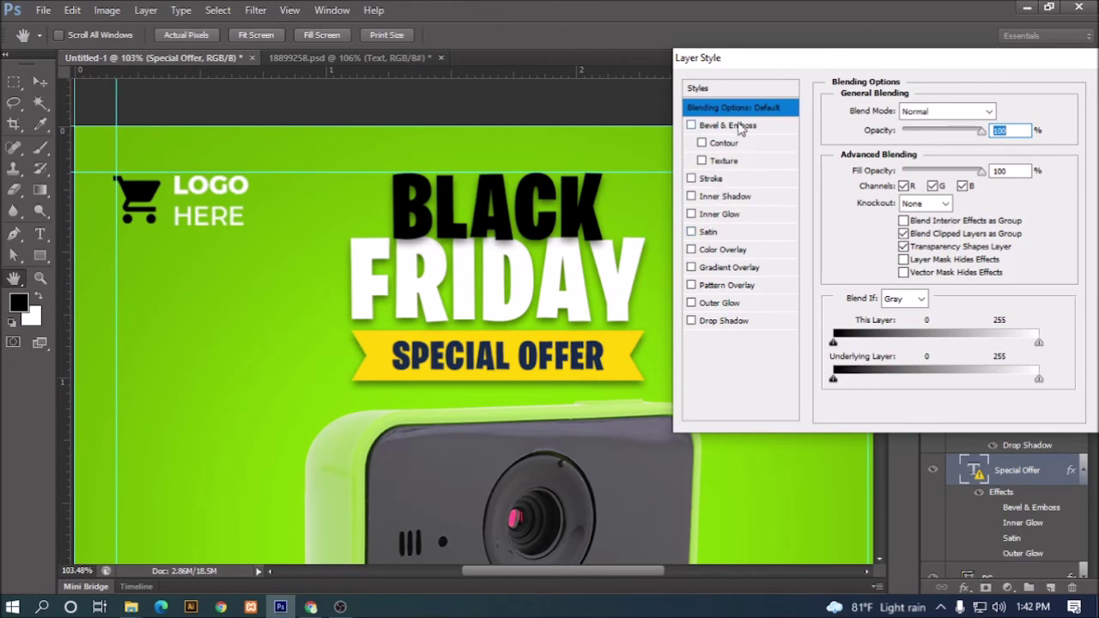
Step: Give the Special Offer text a #000000 black Color Overlay
click(734, 250)
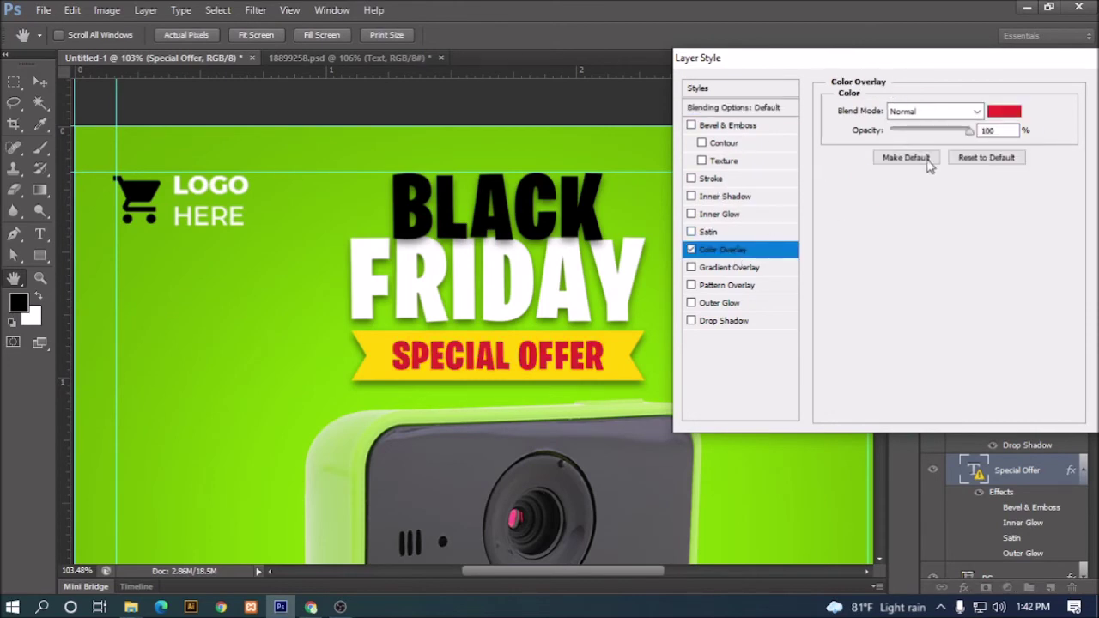
click(1003, 111)
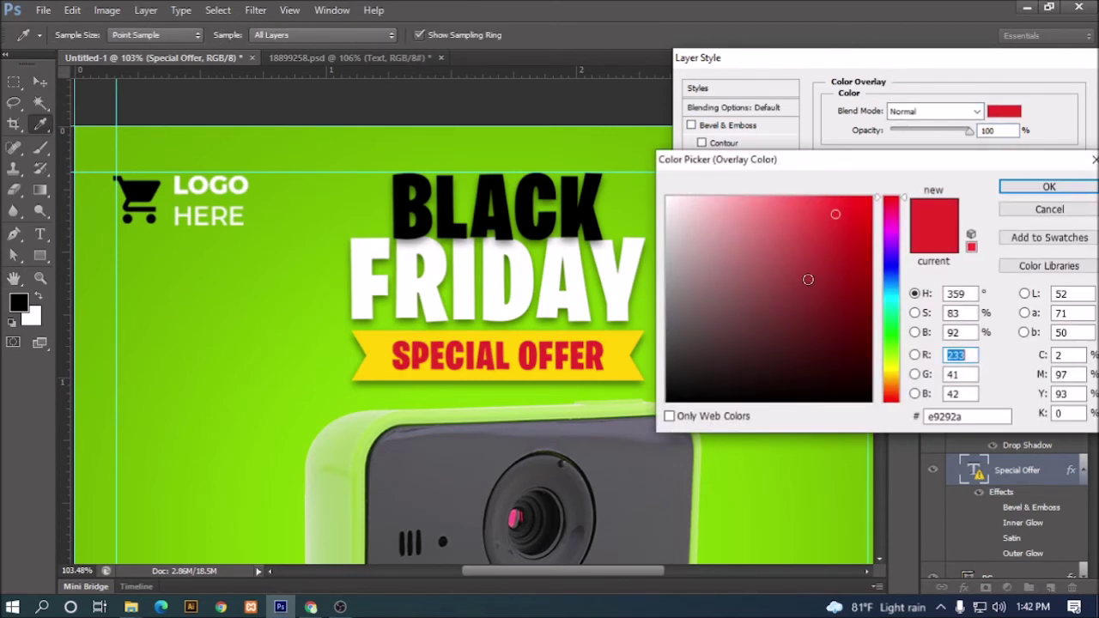
click(337, 363)
drag(759, 288, 884, 296)
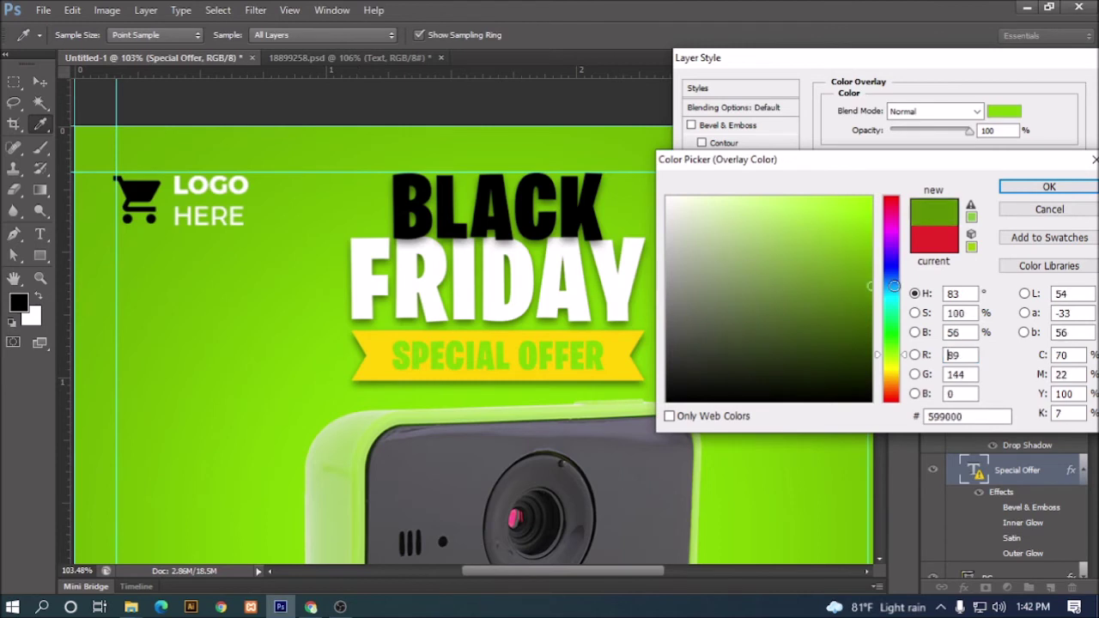
click(515, 206)
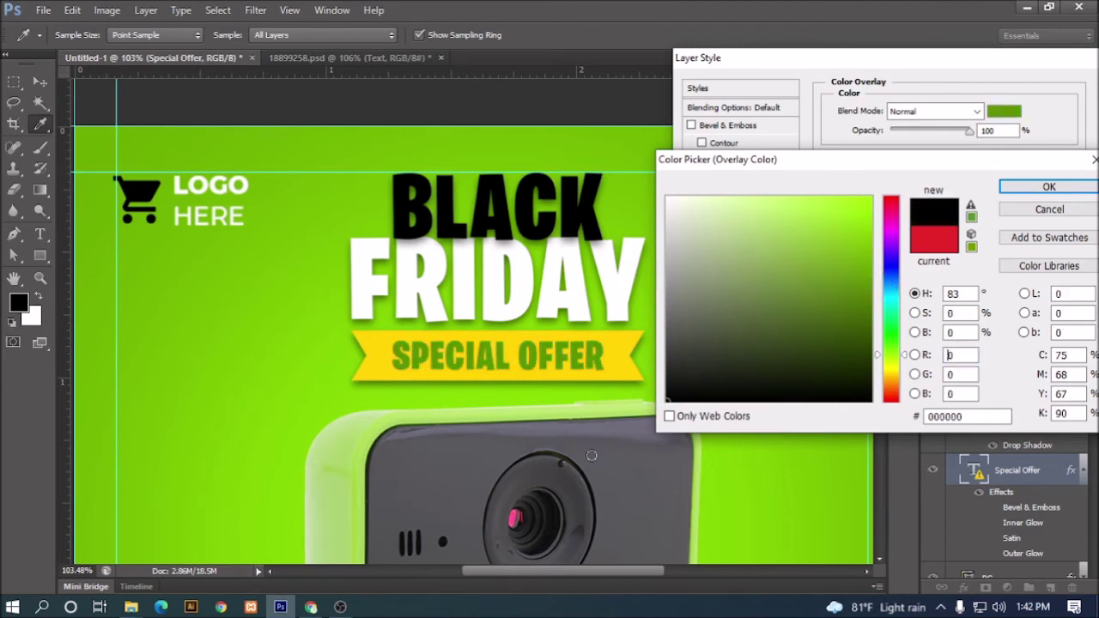
click(1047, 187)
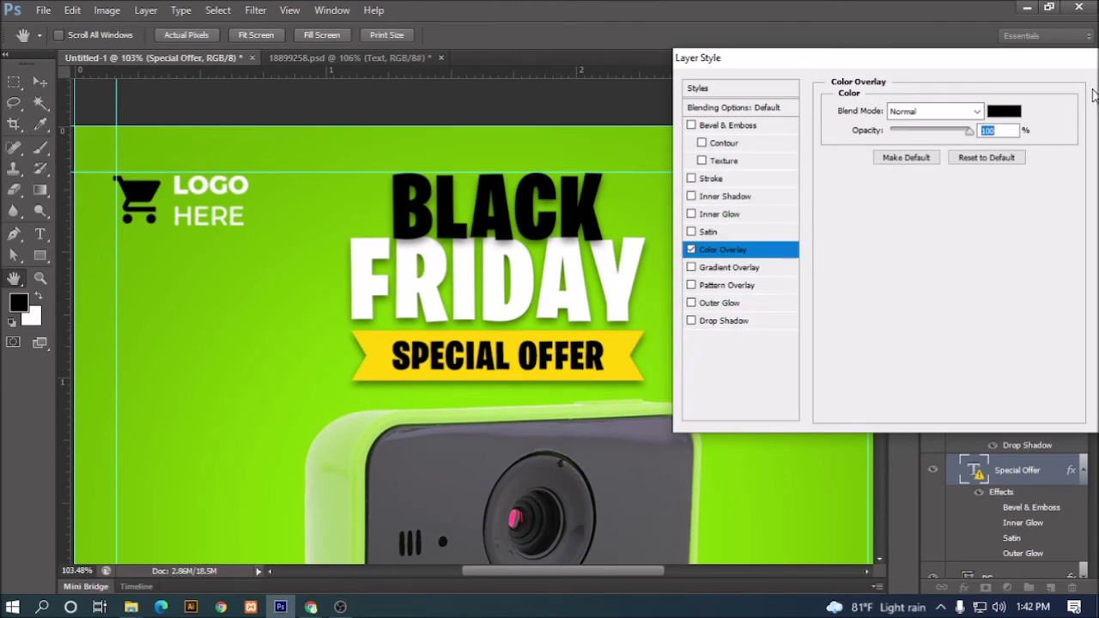
drag(1013, 58, 862, 56)
click(976, 83)
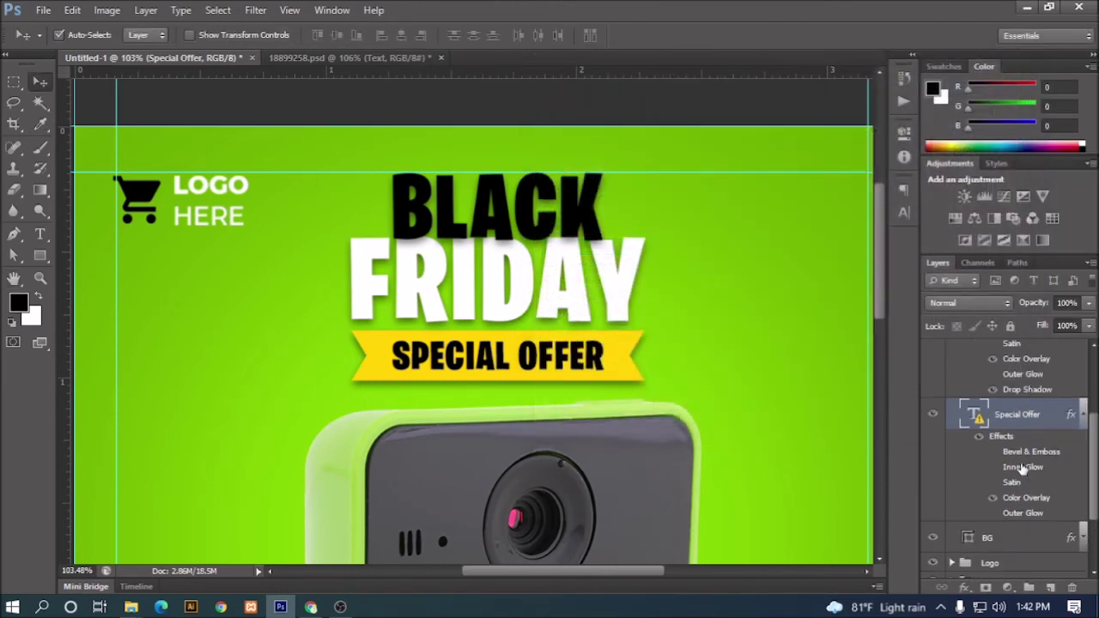
scroll(1021, 468, down, 1)
Step: Change the SPECIAL OFFER banner's BG layer fill to white
click(968, 483)
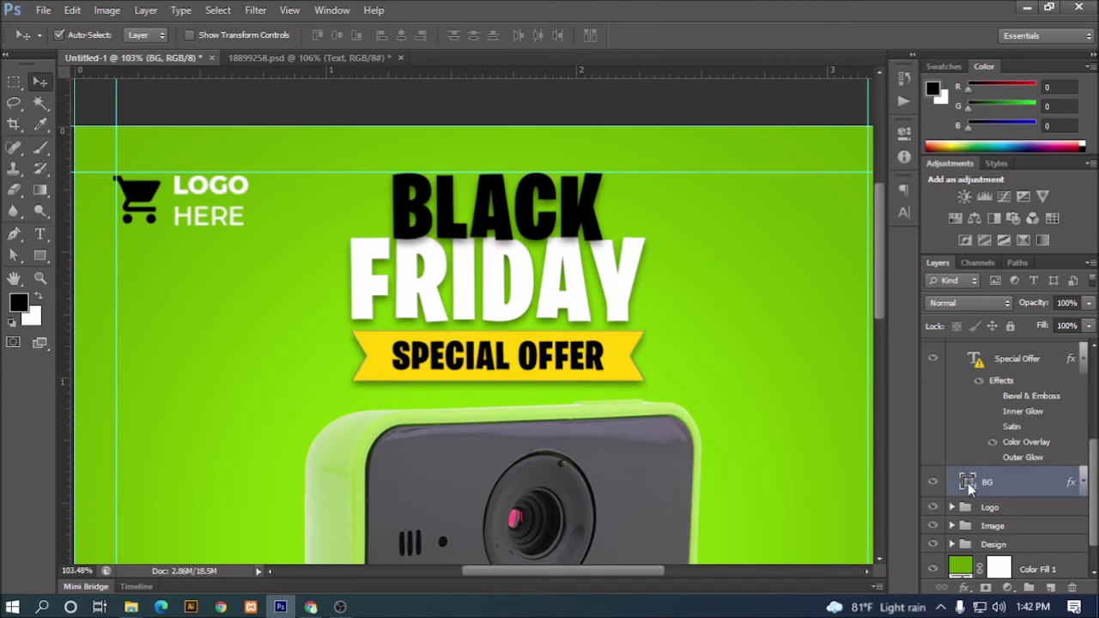
double_click(967, 483)
mouse_move(801, 319)
mouse_down()
mouse_move(607, 169)
mouse_move(615, 162)
mouse_up()
click(1042, 189)
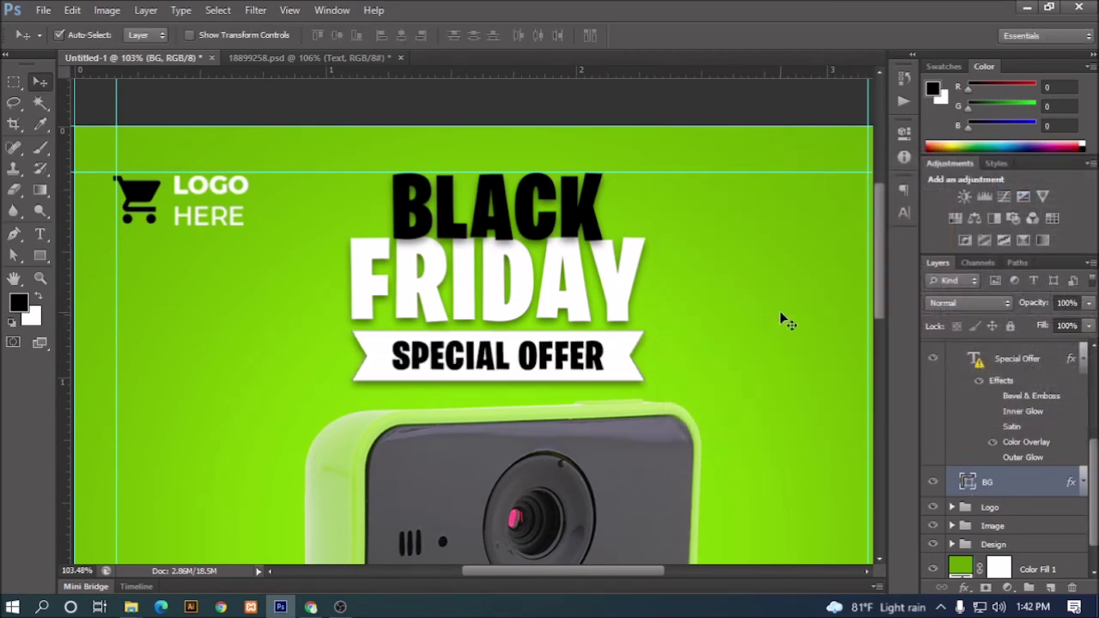
scroll(588, 326, down, 3)
scroll(588, 332, up, 1)
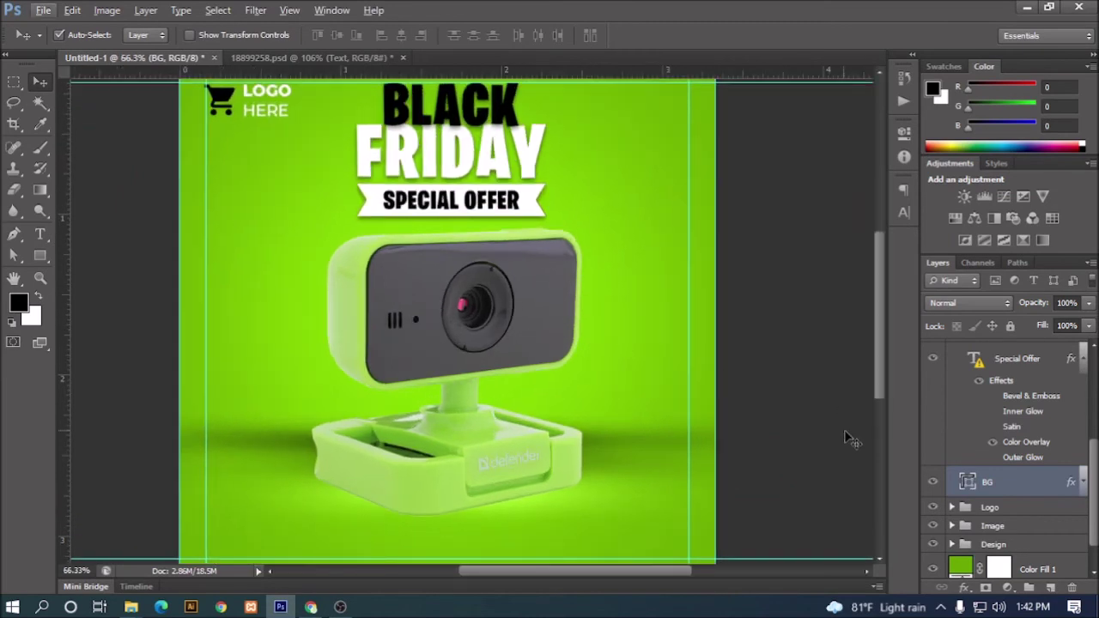
click(847, 436)
Step: Enlarge the Black Friday Text group to about 106%
scroll(993, 389, up, 5)
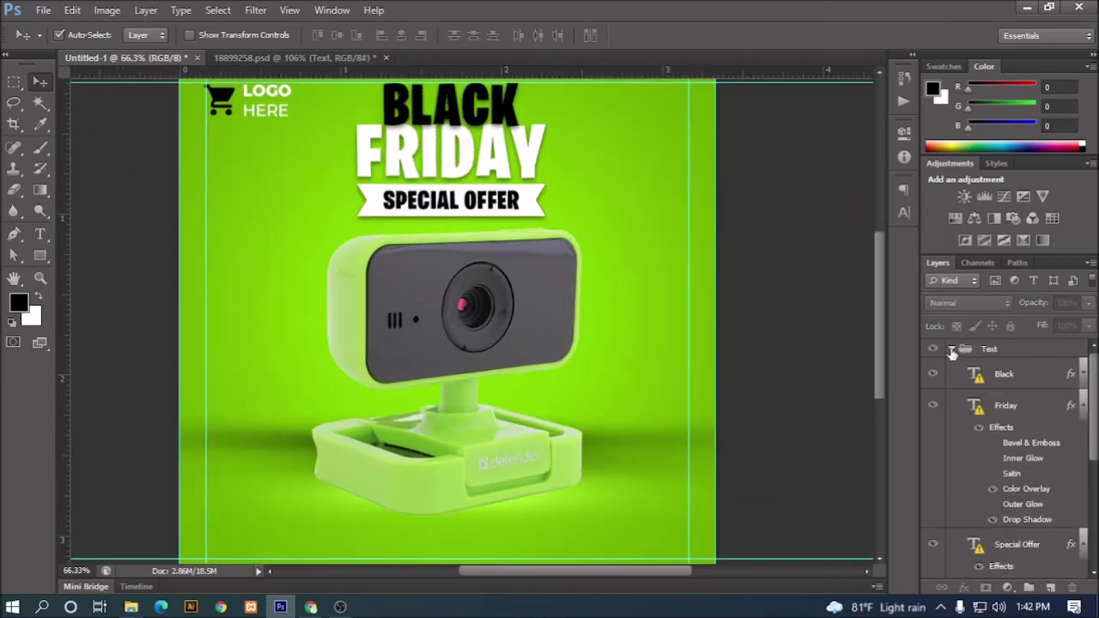
click(951, 350)
click(963, 349)
click(932, 348)
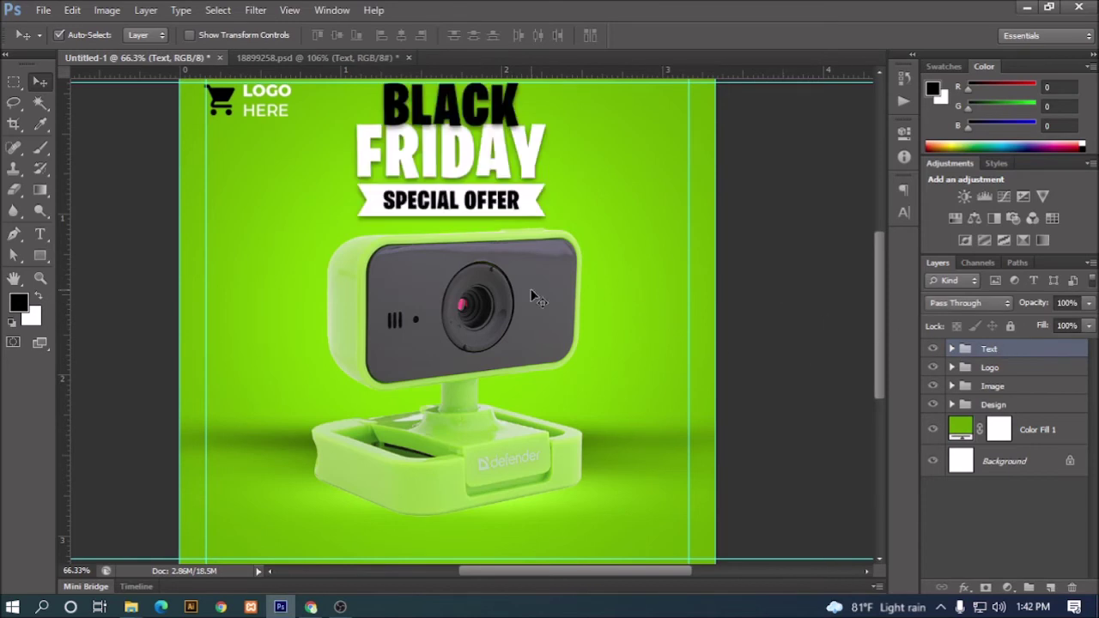
click(603, 263)
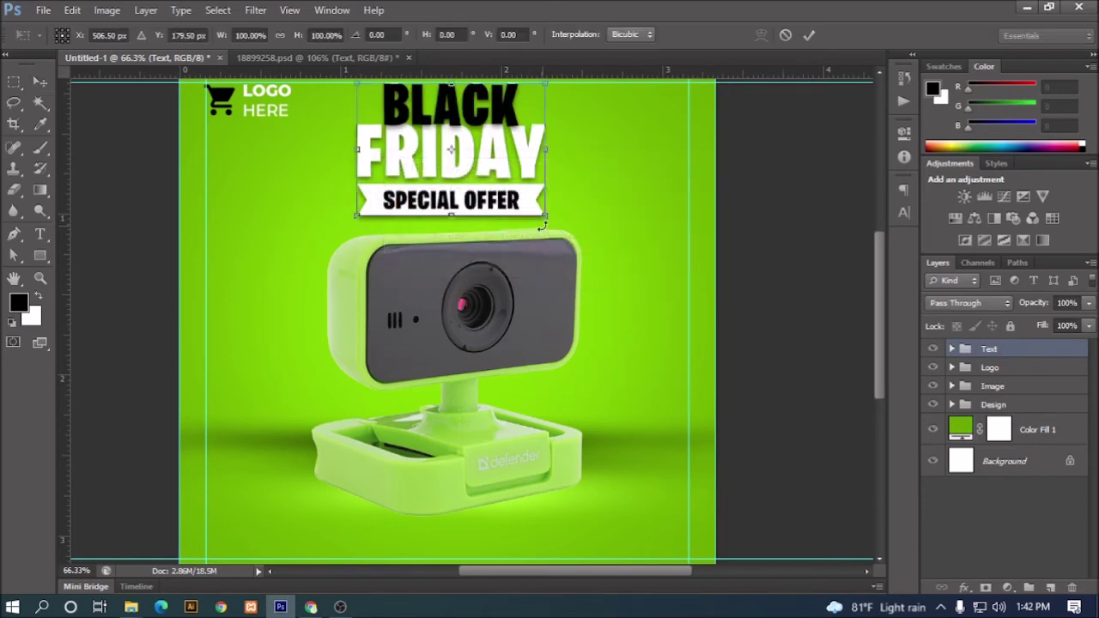
drag(551, 223, 563, 230)
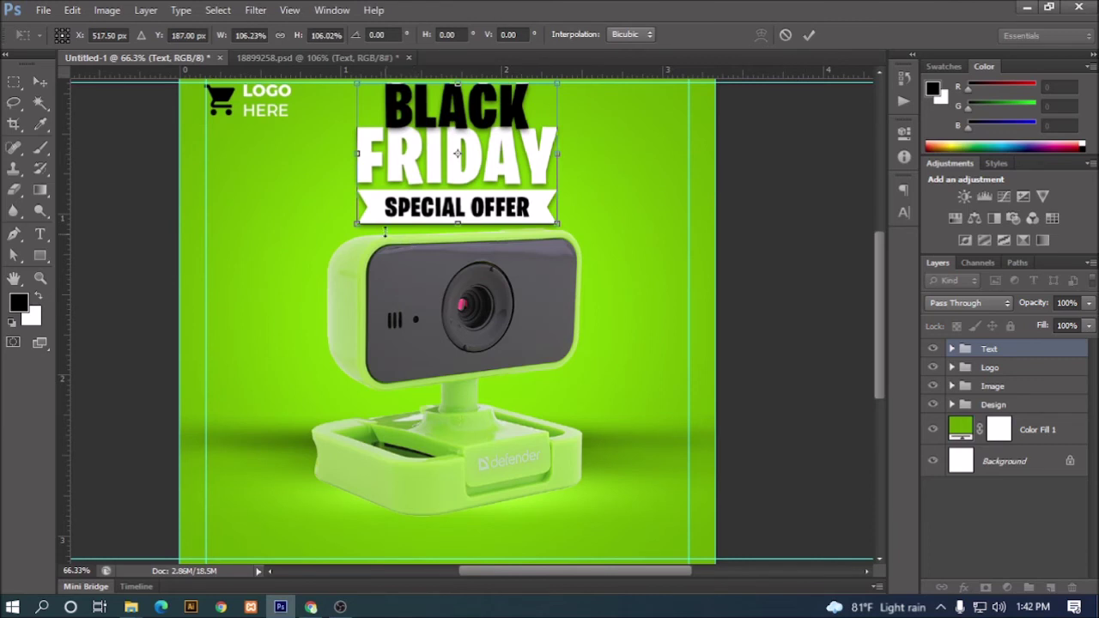
click(809, 35)
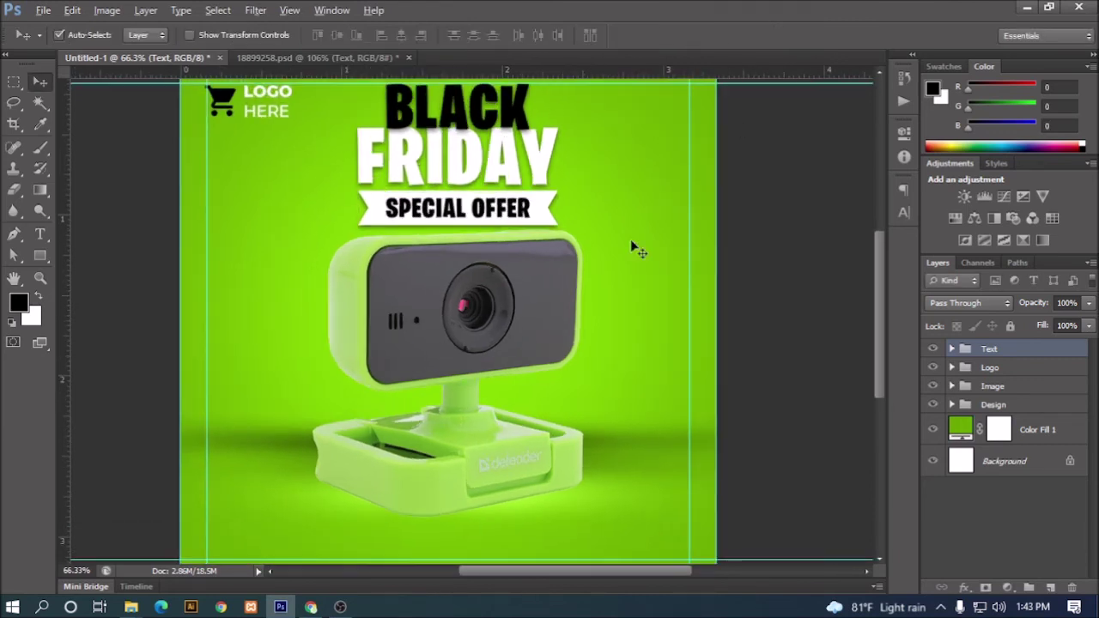
click(996, 386)
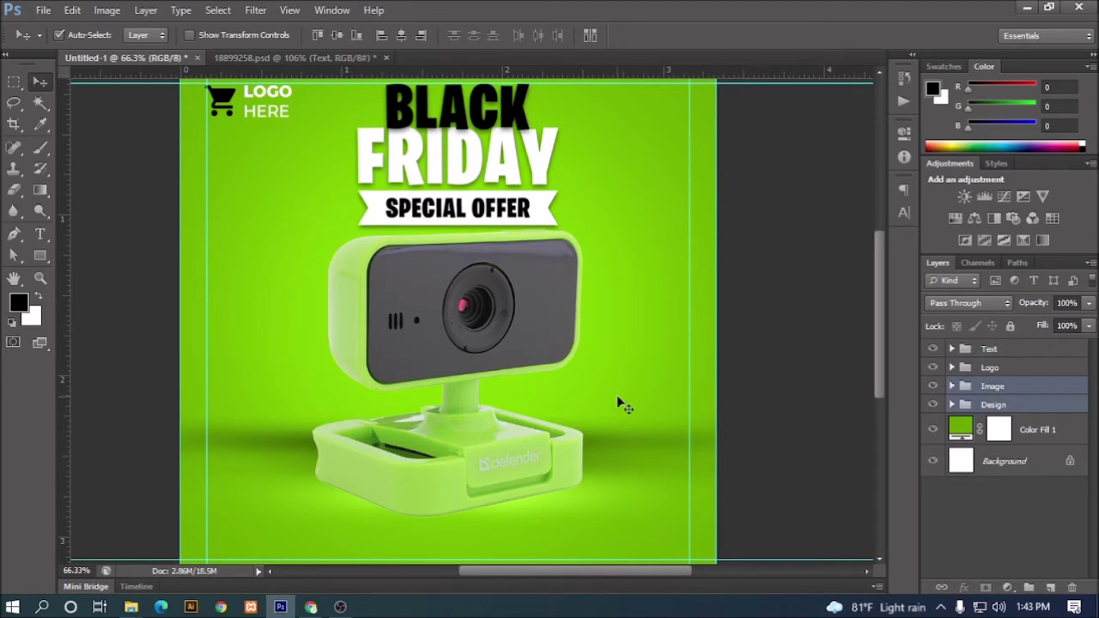
Step: Rescale the Image and Design groups together to about 99%, stretching them to the canvas bottom
key(ctrl+t)
key(ctrl+0)
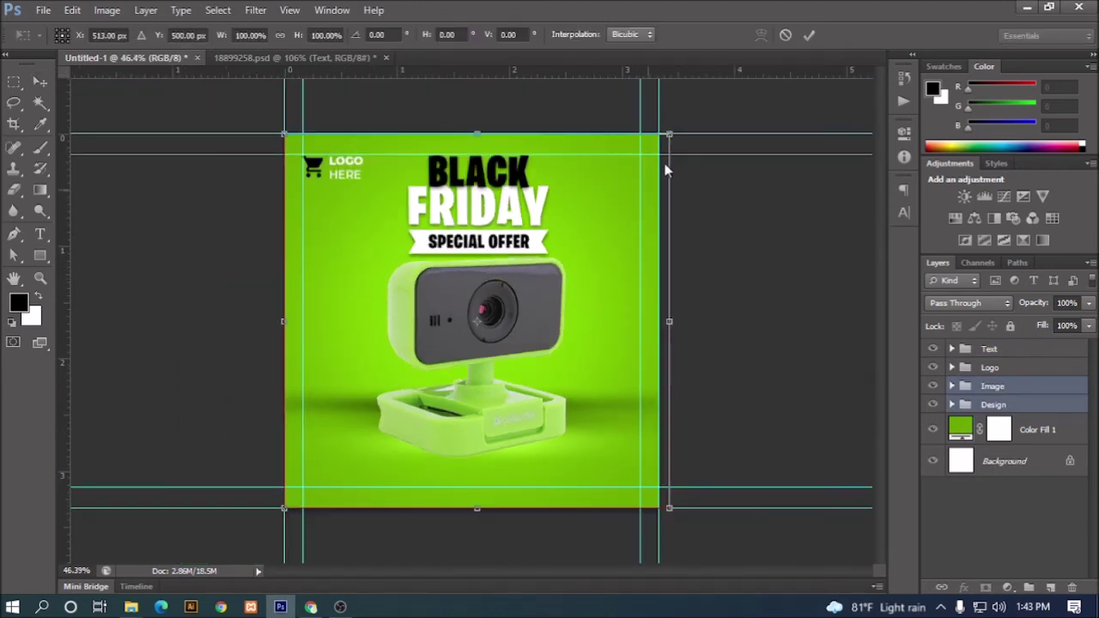
drag(669, 135, 654, 150)
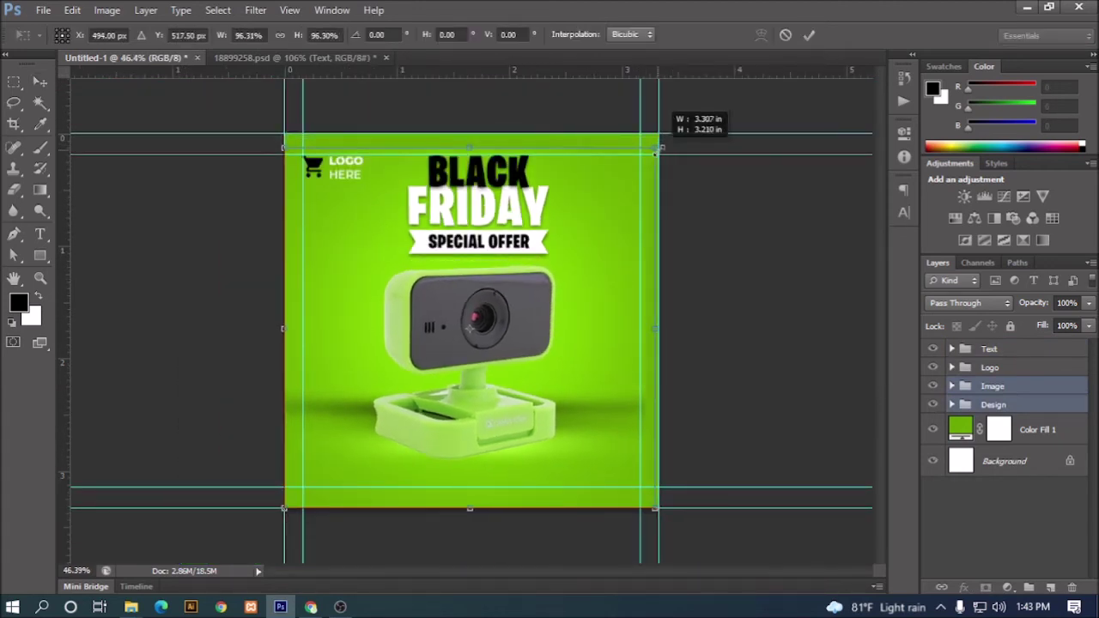
drag(283, 150, 305, 169)
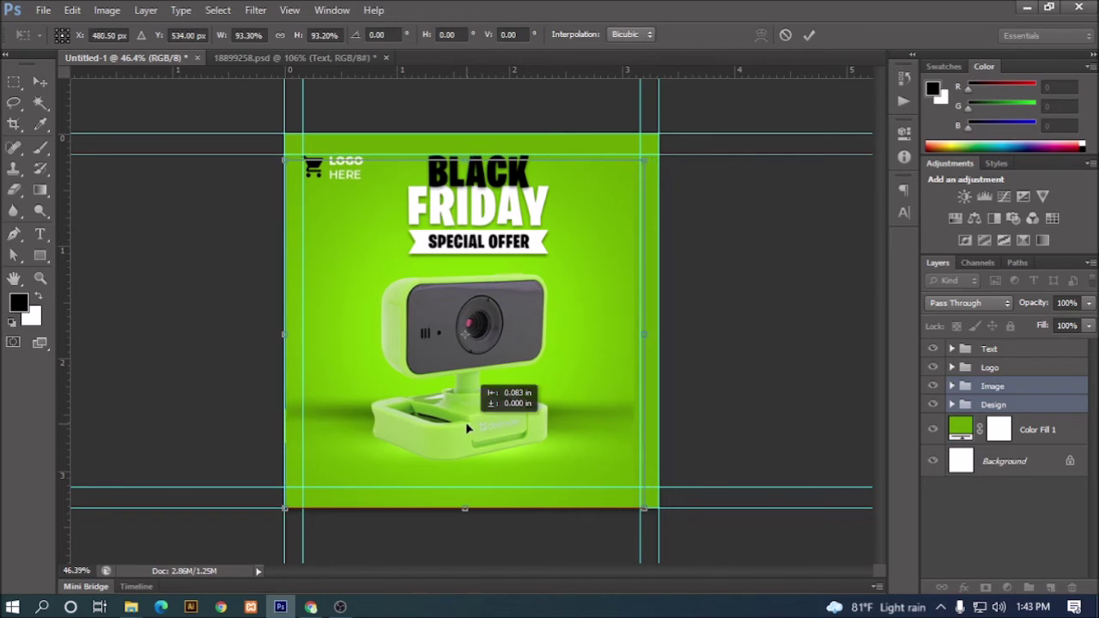
drag(654, 509, 676, 523)
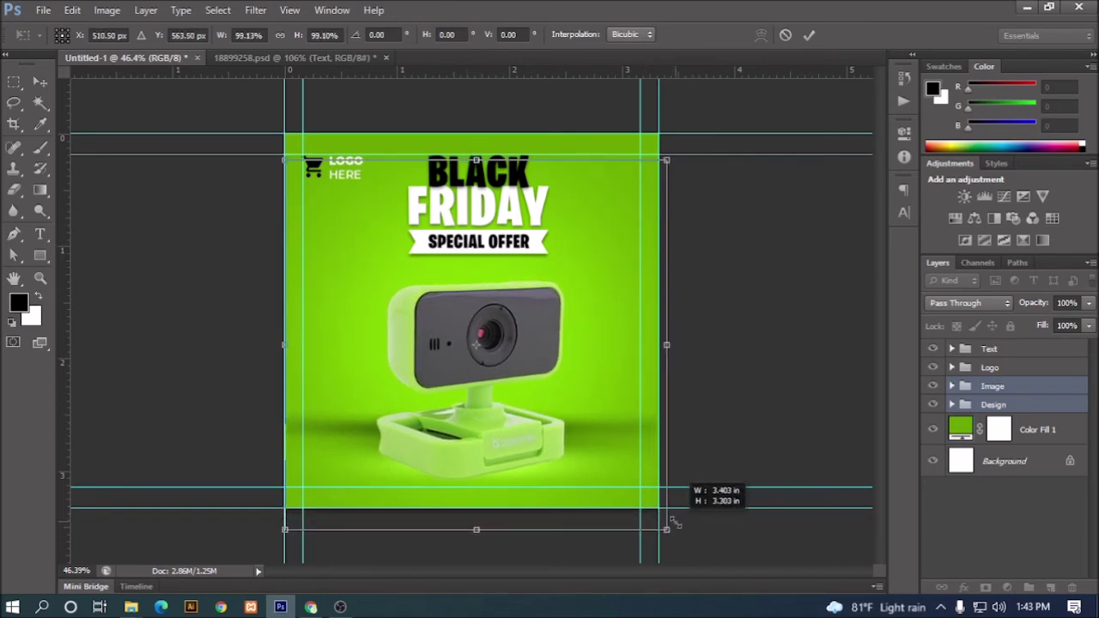
click(809, 35)
scroll(587, 206, up, 2)
scroll(586, 206, down, 1)
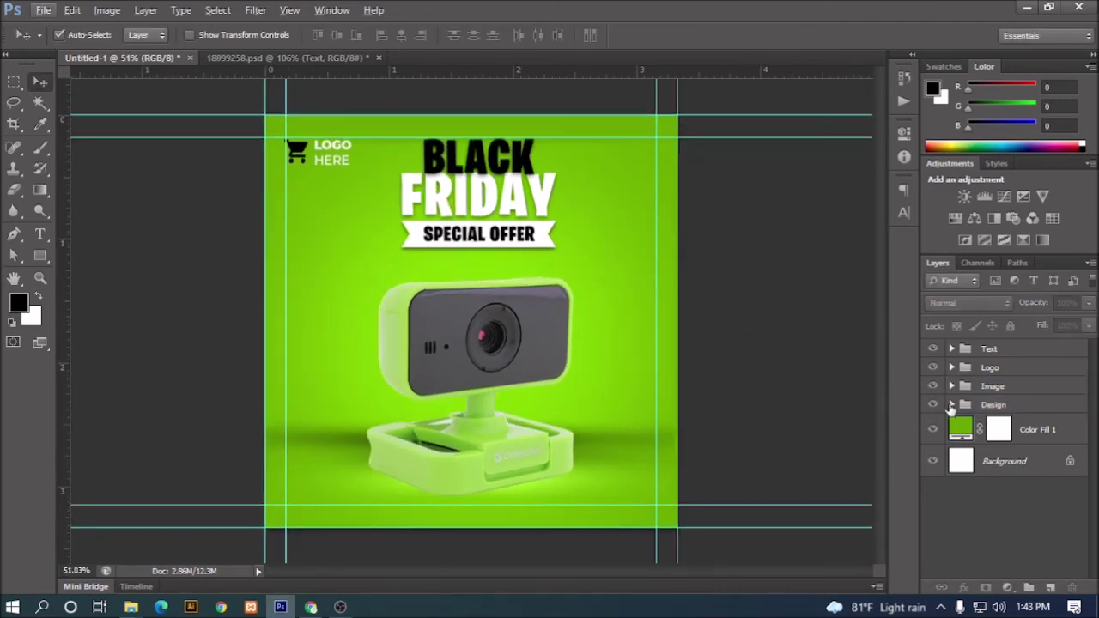
Step: Enlarge Layer 1 in Design > Group 2 to about 115% from its centre
click(951, 404)
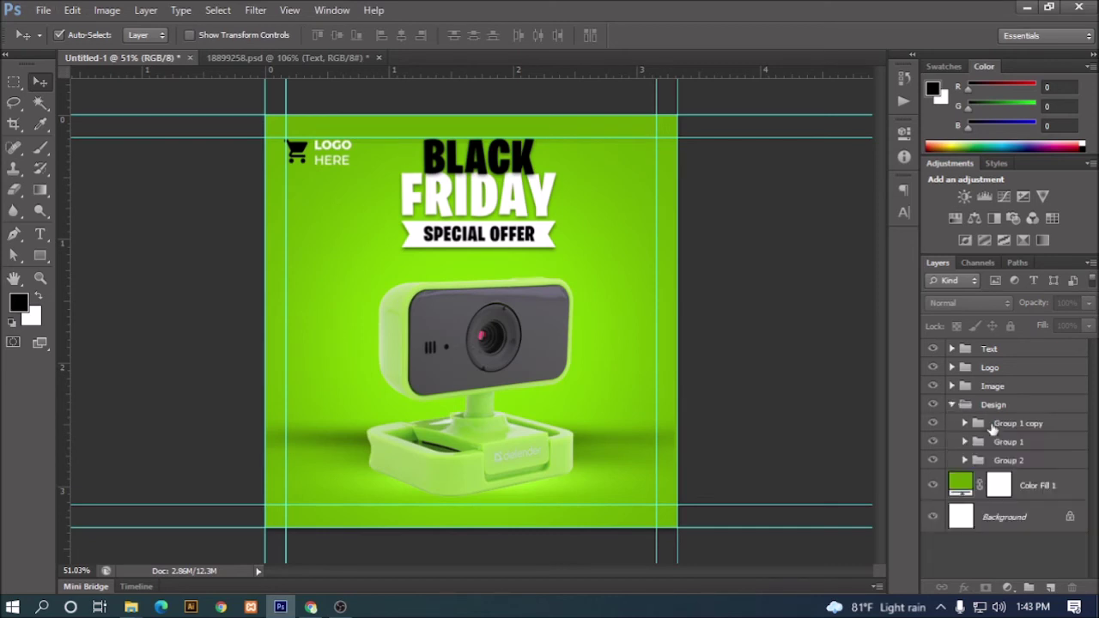
click(983, 463)
click(965, 460)
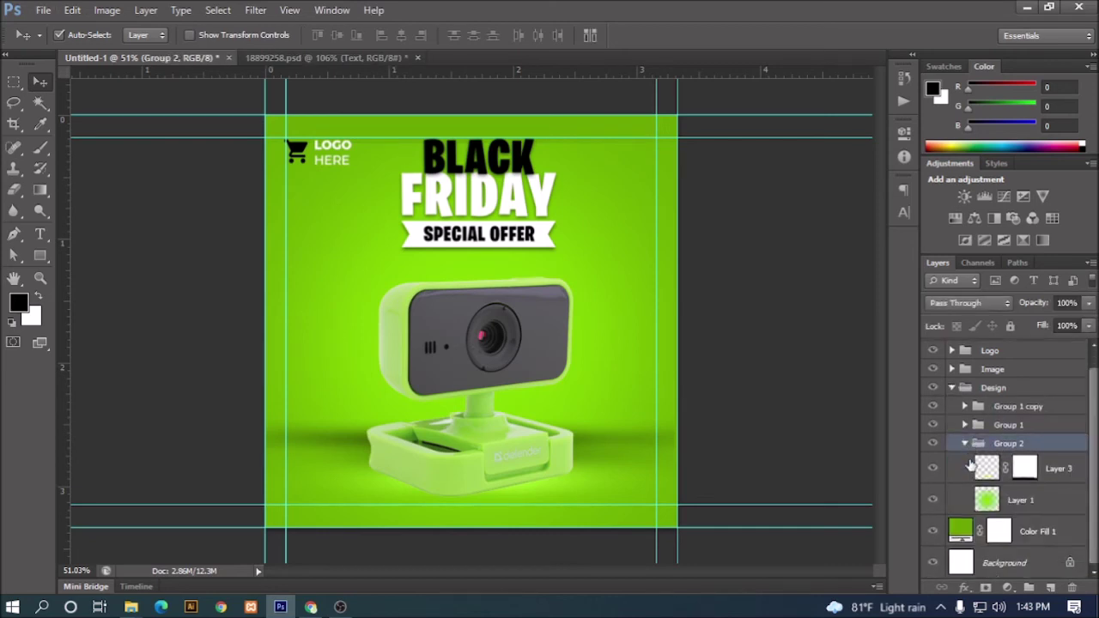
click(1052, 503)
key(ctrl+t)
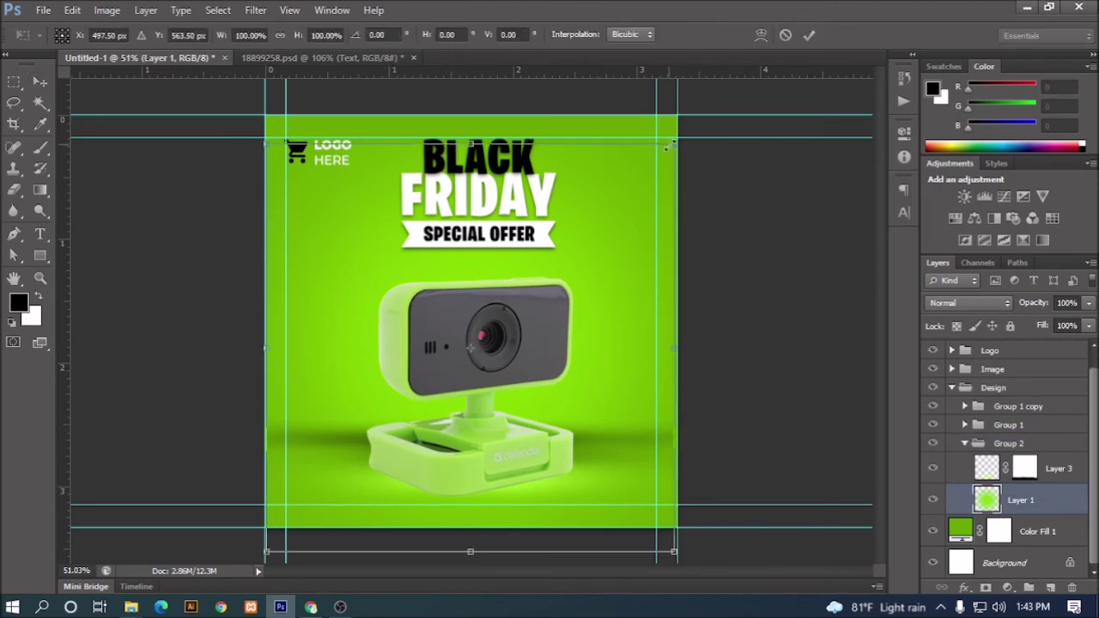
drag(667, 147, 704, 112)
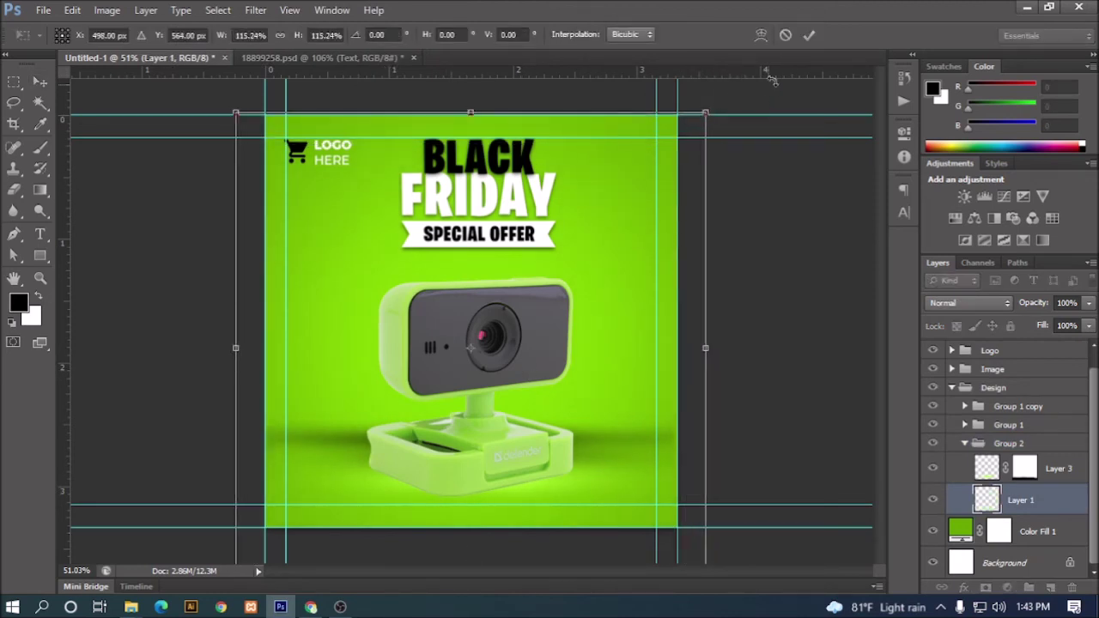
click(808, 34)
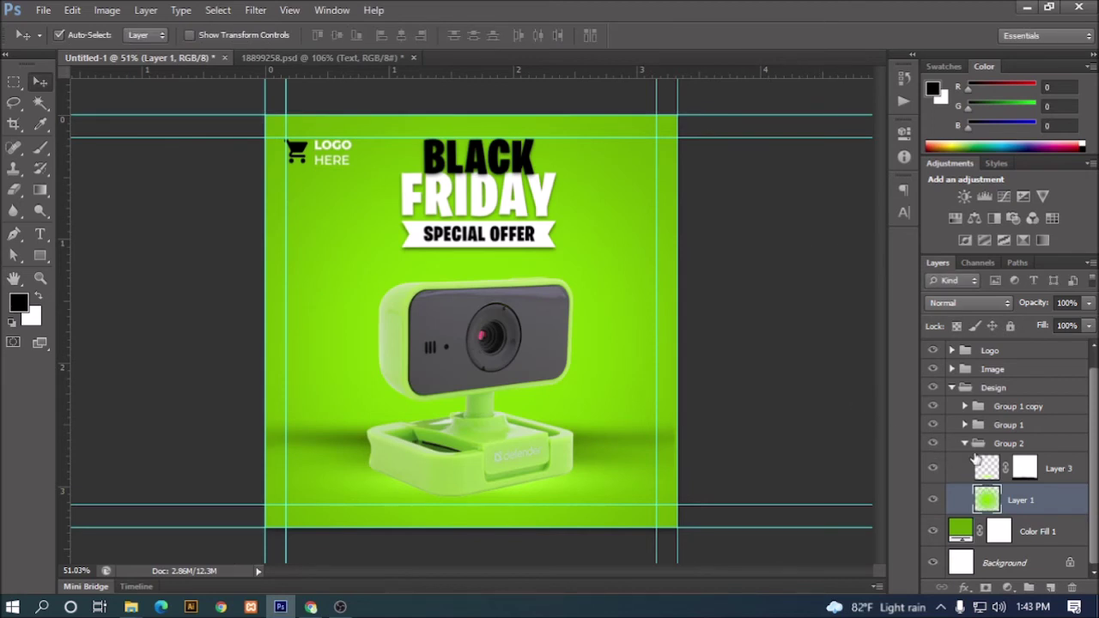
Step: Collapse Group 2 and the Design group, then select the Text group
click(964, 444)
click(951, 405)
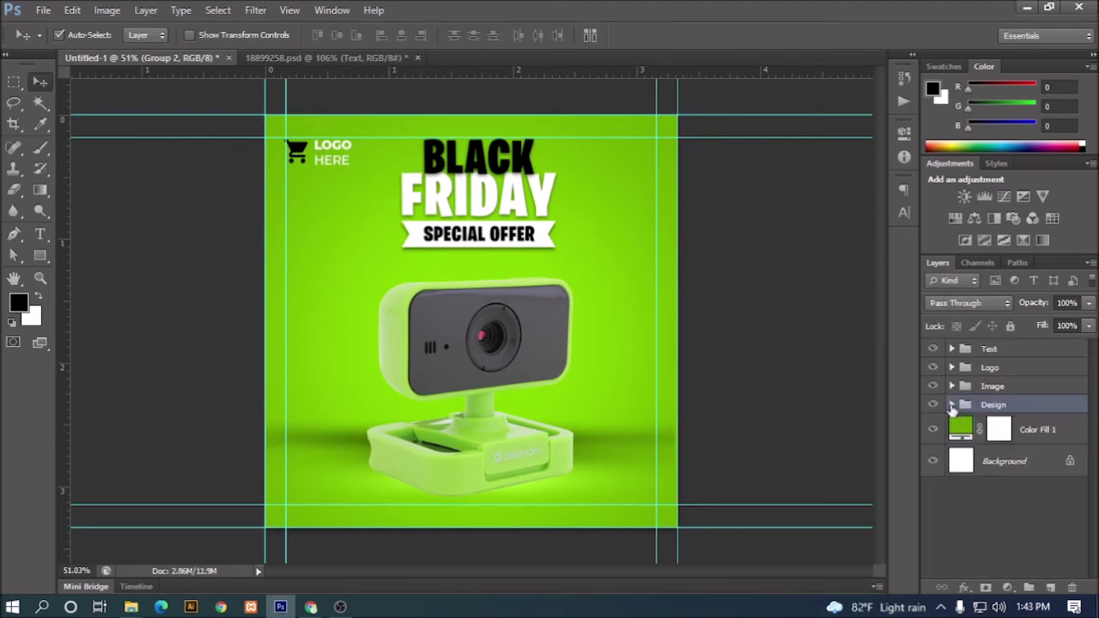
click(932, 405)
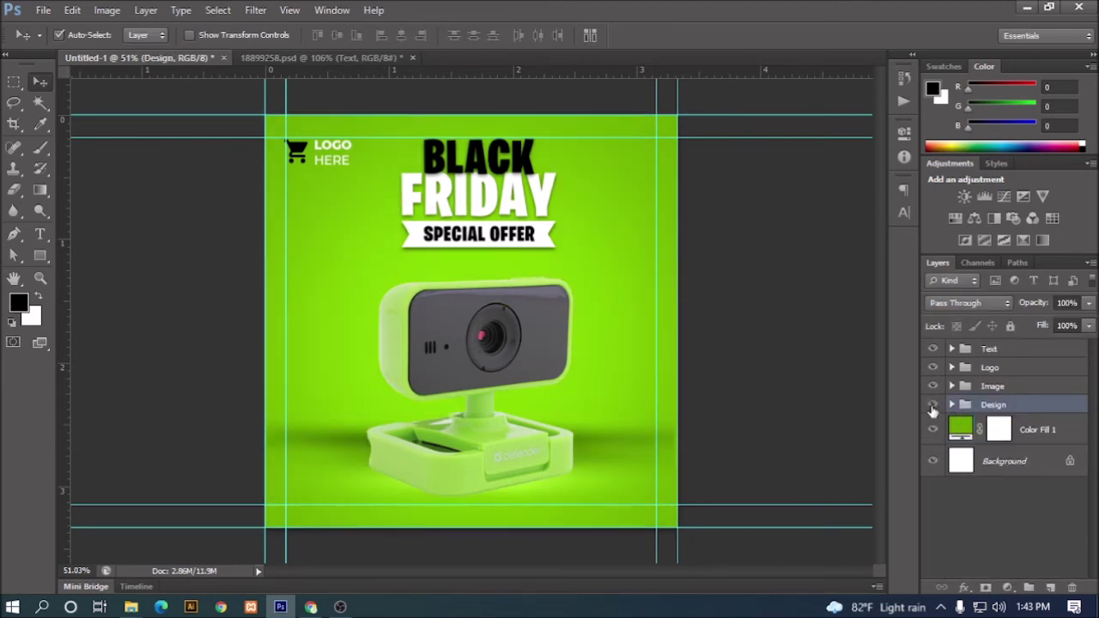
click(989, 348)
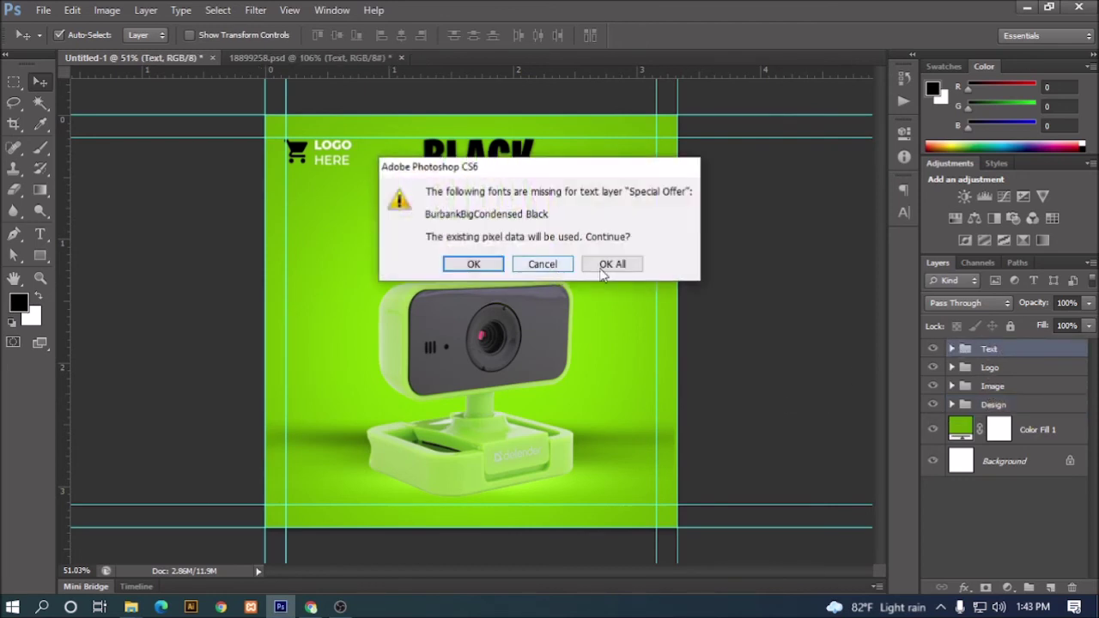
Step: Enlarge the headline Text group to about 123.48%, then shift the phone number and website text right
click(629, 264)
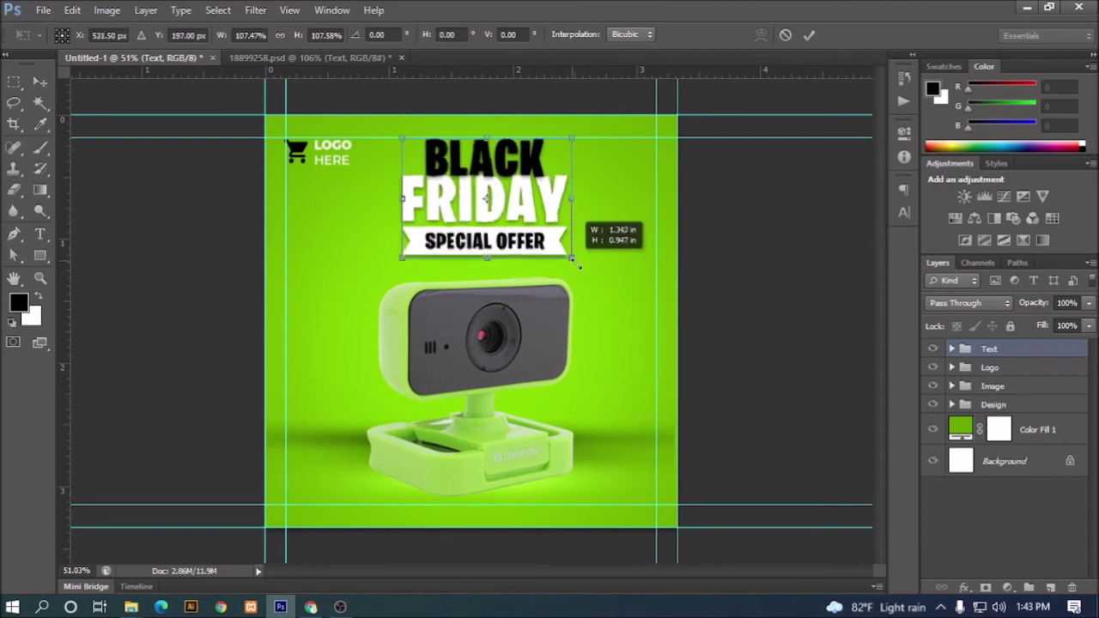
drag(558, 252, 579, 265)
drag(389, 273, 383, 277)
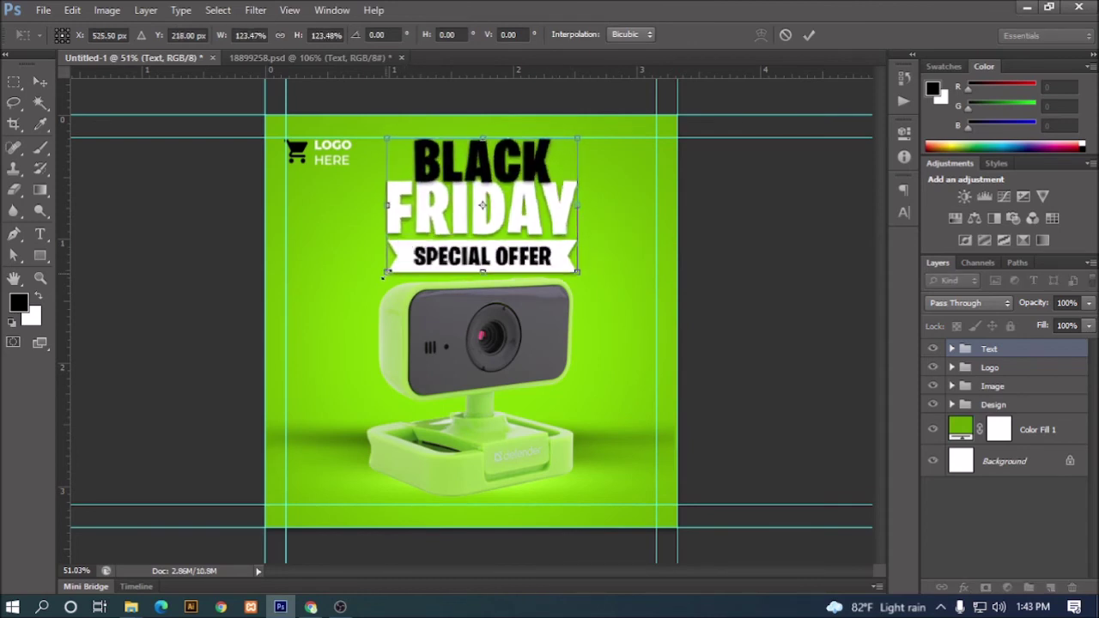
drag(422, 216, 418, 216)
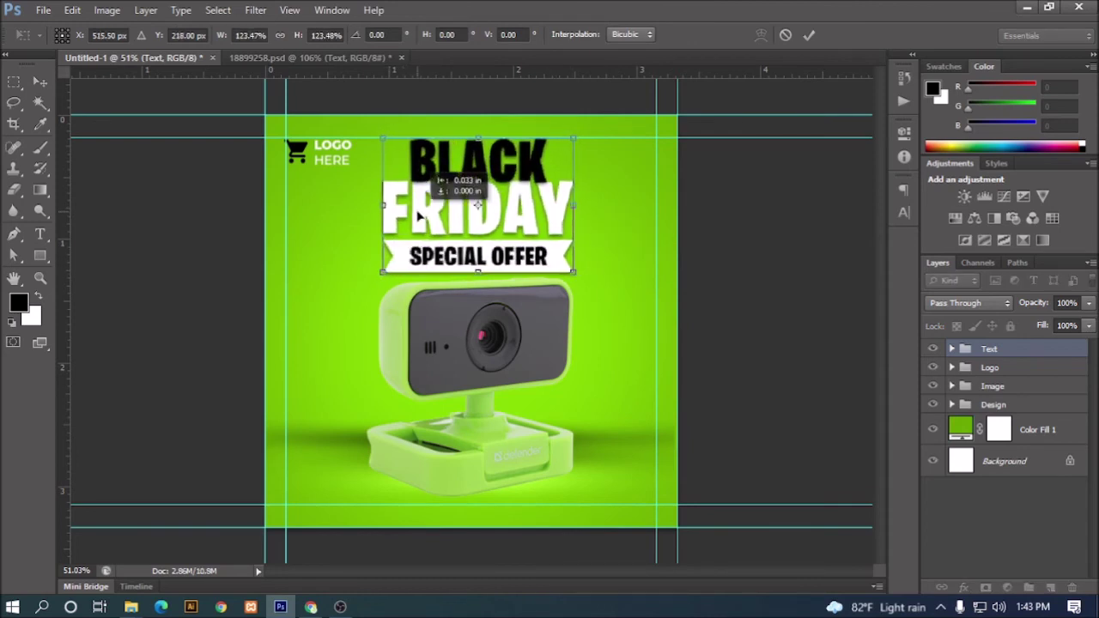
click(809, 35)
scroll(444, 305, down, 2)
scroll(444, 305, up, 1)
scroll(444, 310, up, 1)
scroll(445, 311, down, 1)
scroll(445, 310, up, 2)
scroll(444, 311, down, 1)
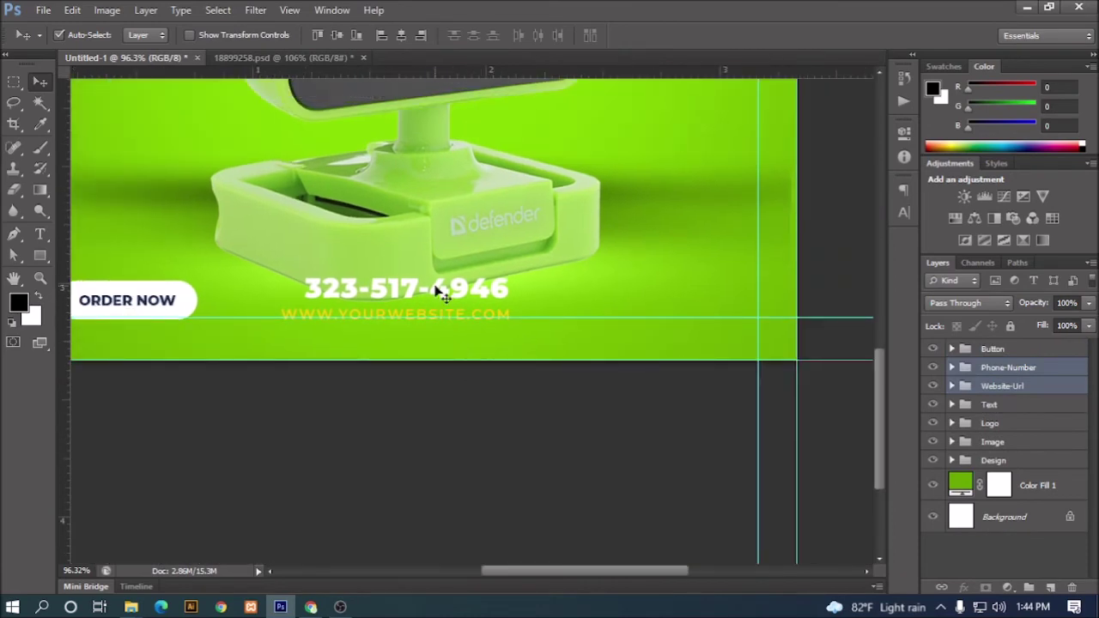
drag(436, 292, 686, 283)
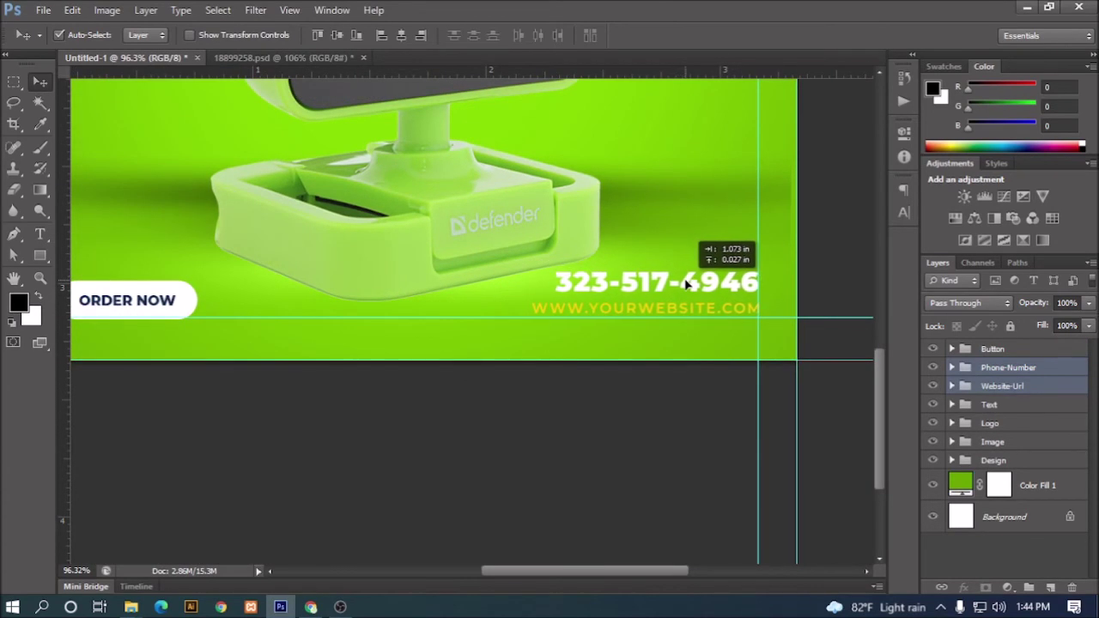
Step: Nudge the phone and website text slightly left and scale it to about 86%
drag(686, 283, 684, 284)
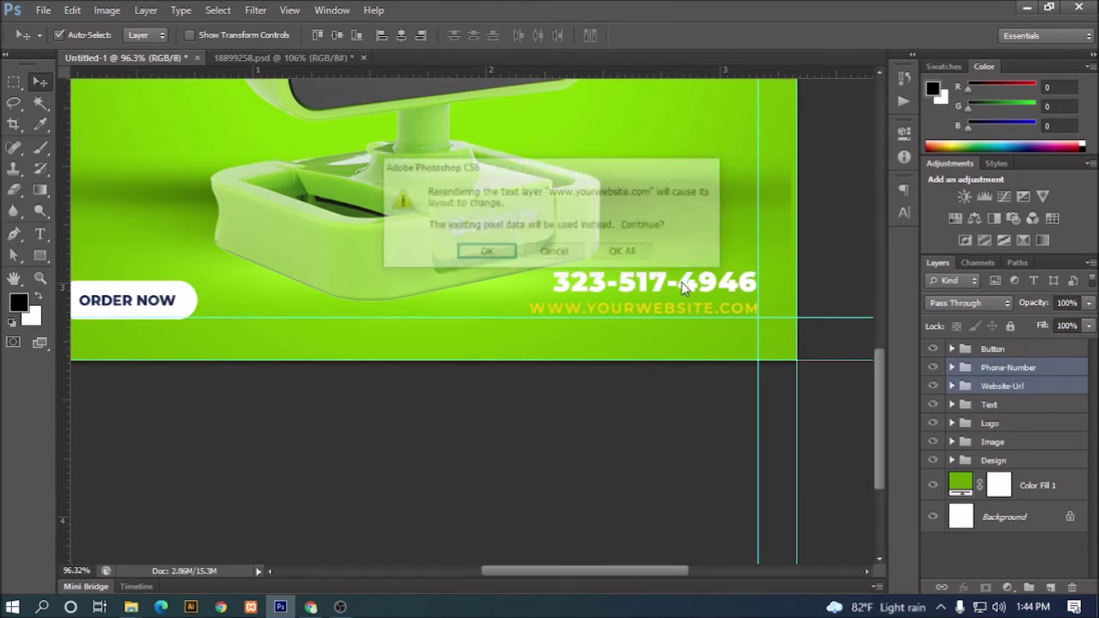
click(623, 254)
key(ctrl+t)
drag(527, 269, 569, 271)
click(808, 35)
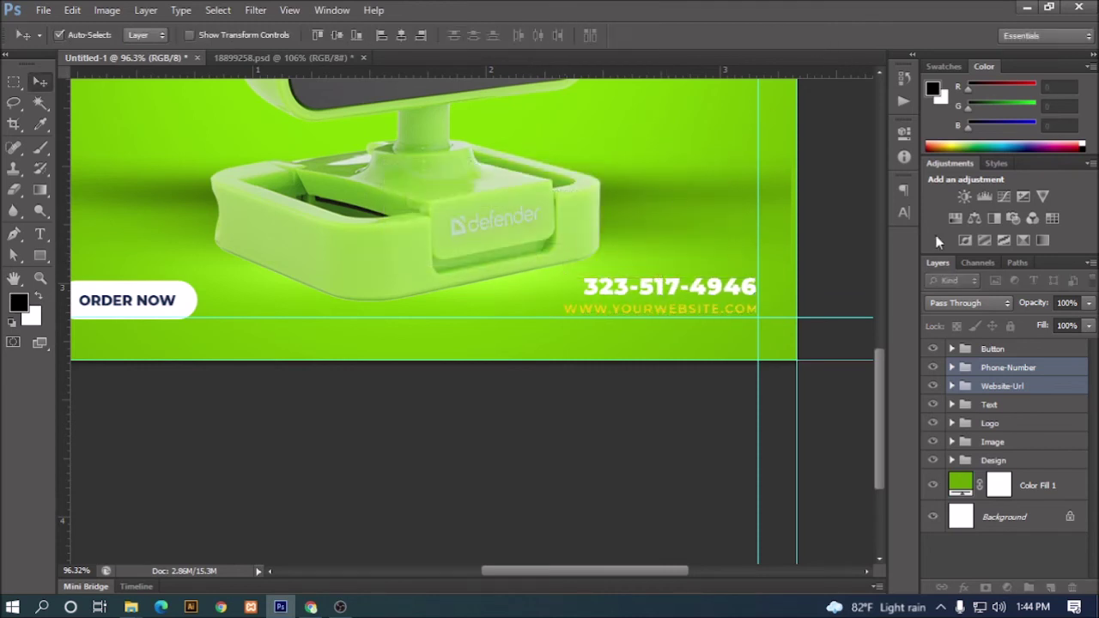
Step: Scale the Button group's ORDER NOW button to about 86%
click(1015, 370)
scroll(653, 433, left, 3)
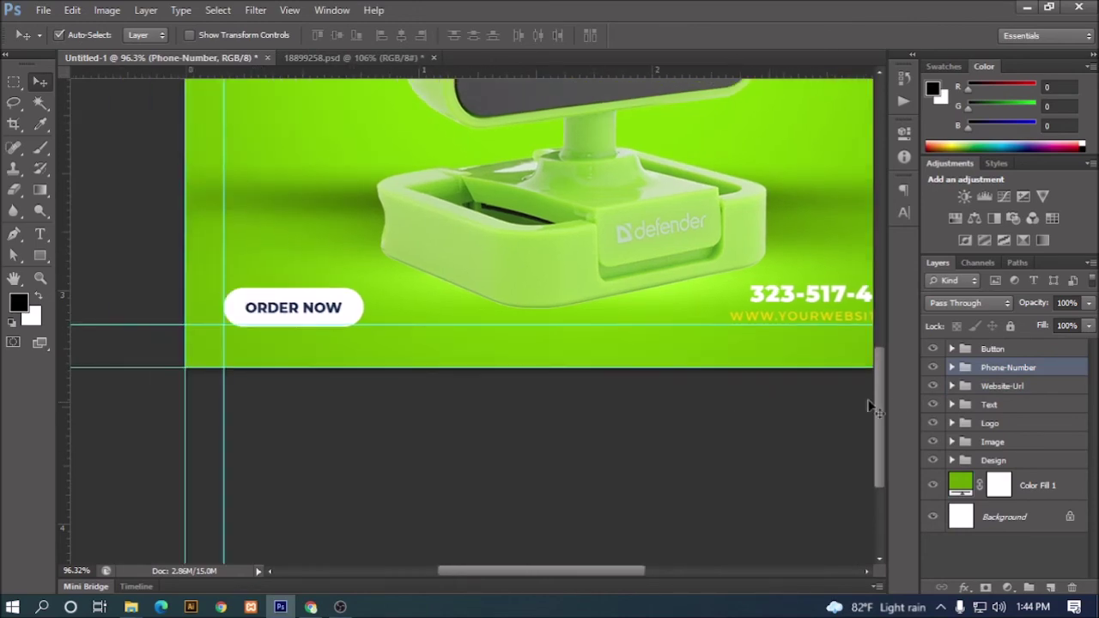
click(992, 349)
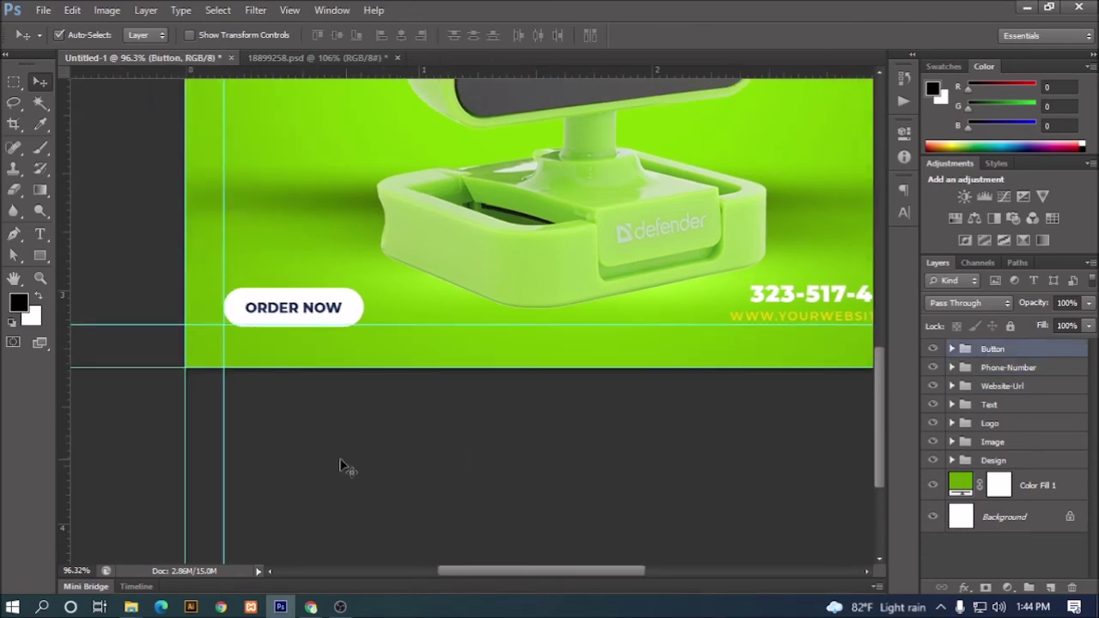
key(ctrl+t)
click(635, 251)
drag(355, 297, 340, 300)
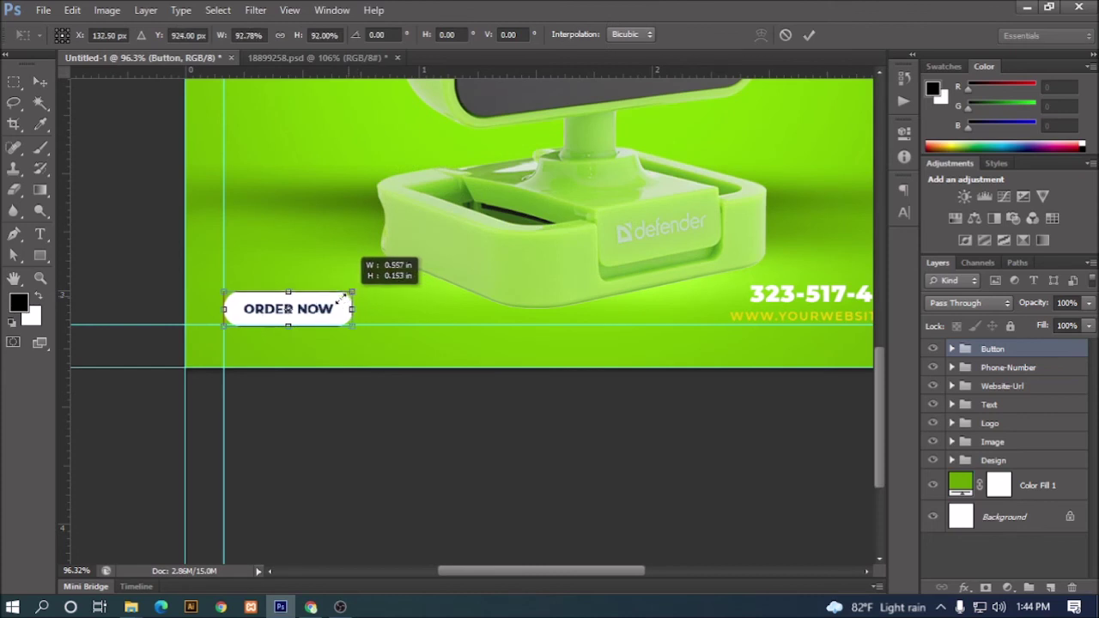
click(809, 34)
Step: Bring the phone number into view and expand the Phone-Number group to its text layer
drag(678, 374, 484, 371)
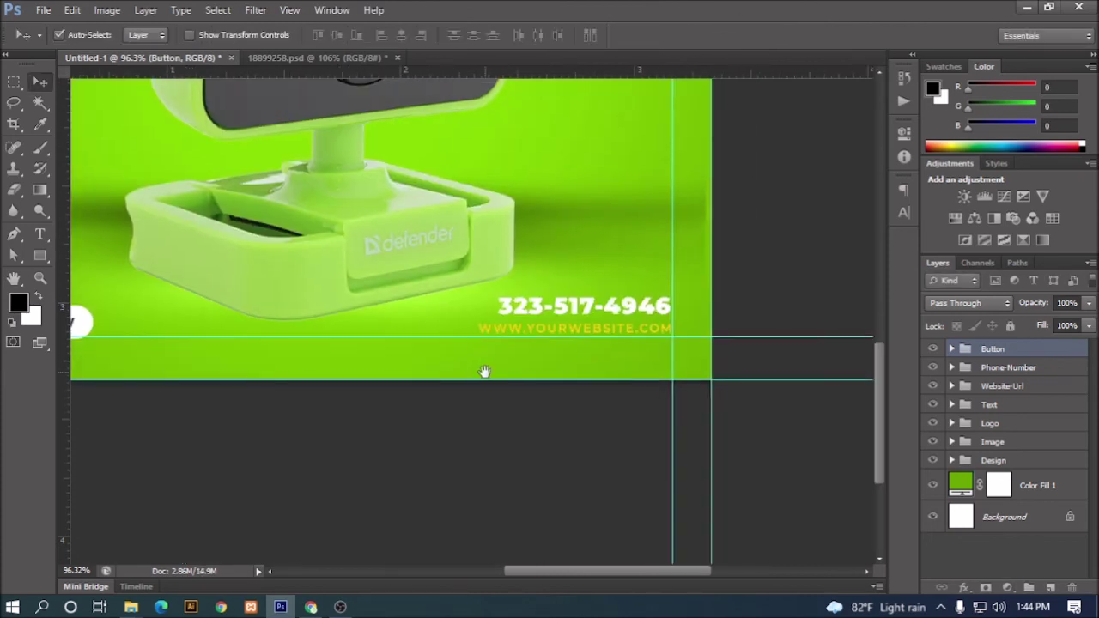
click(593, 436)
click(1009, 369)
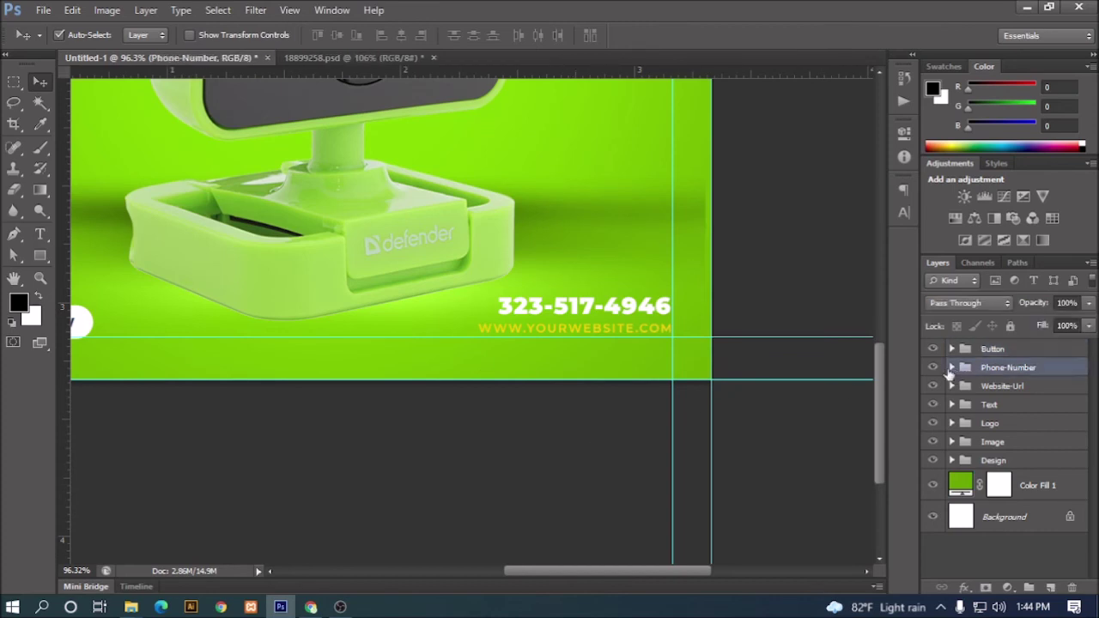
click(951, 367)
click(1017, 396)
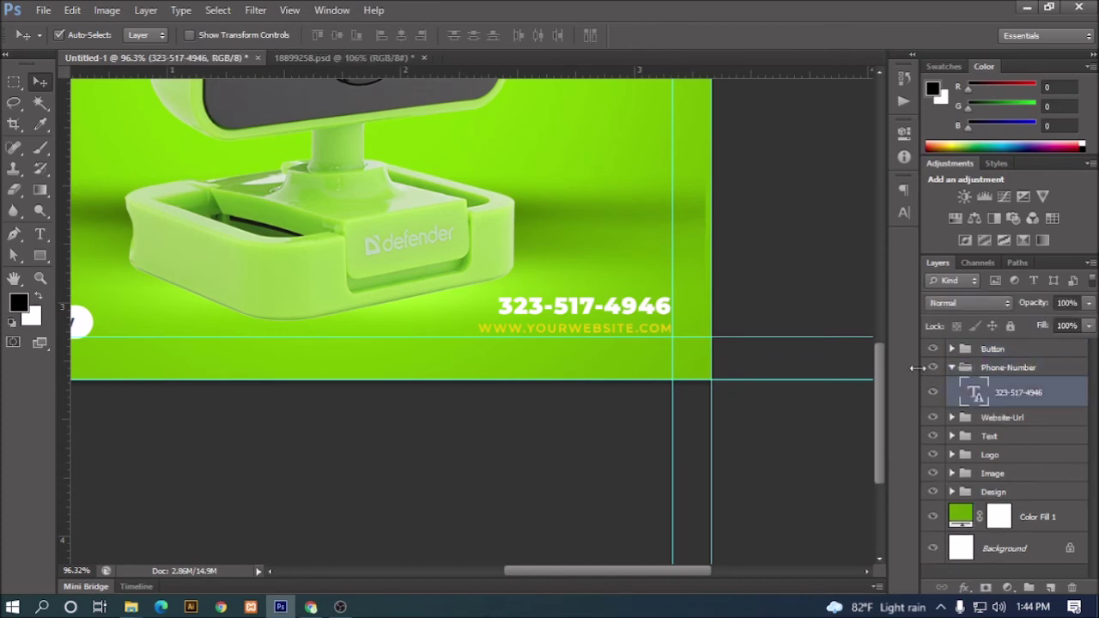
right_click(1004, 393)
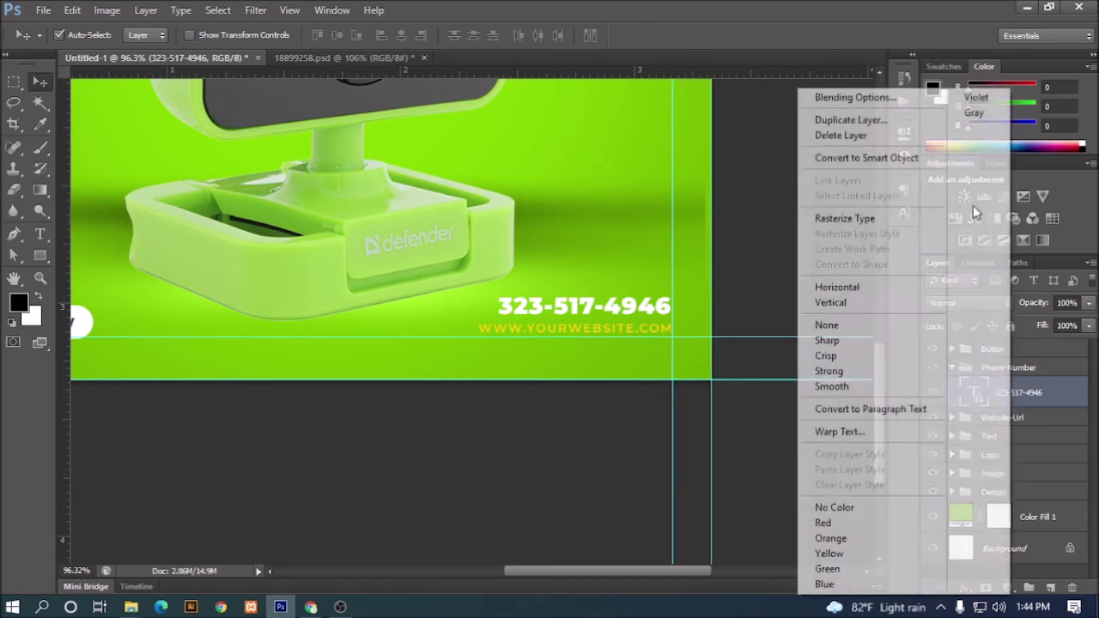
click(889, 97)
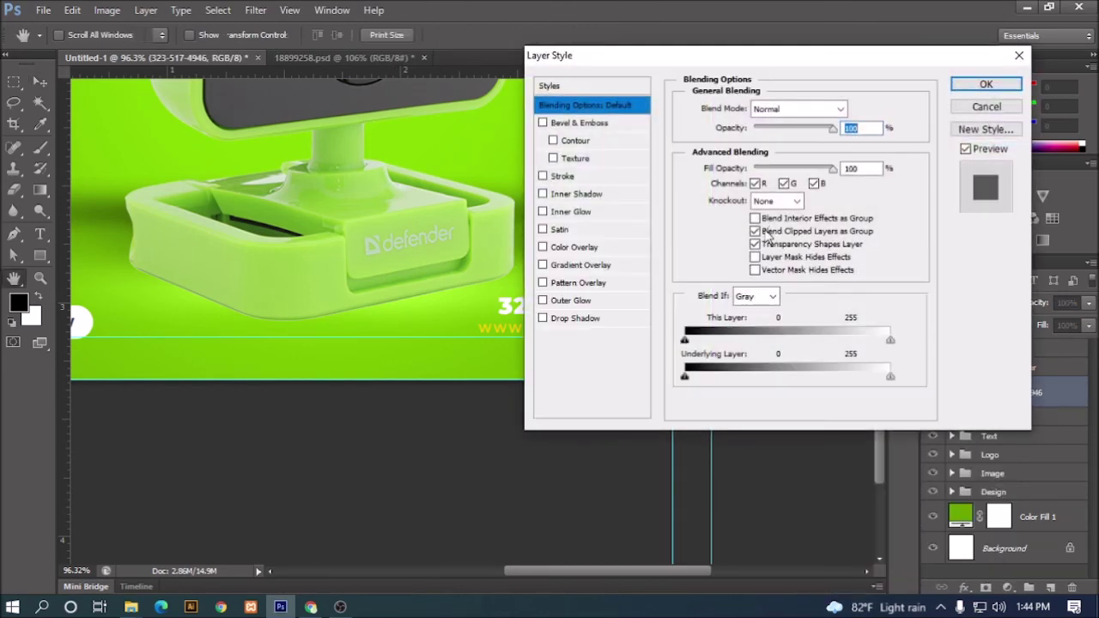
drag(605, 25, 794, 32)
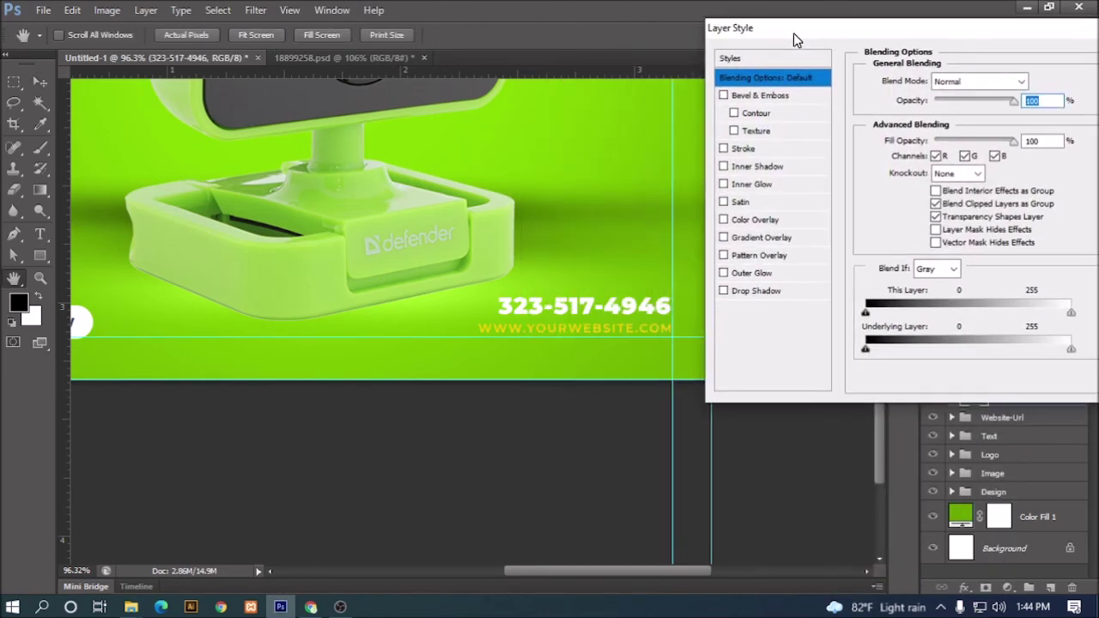
click(755, 220)
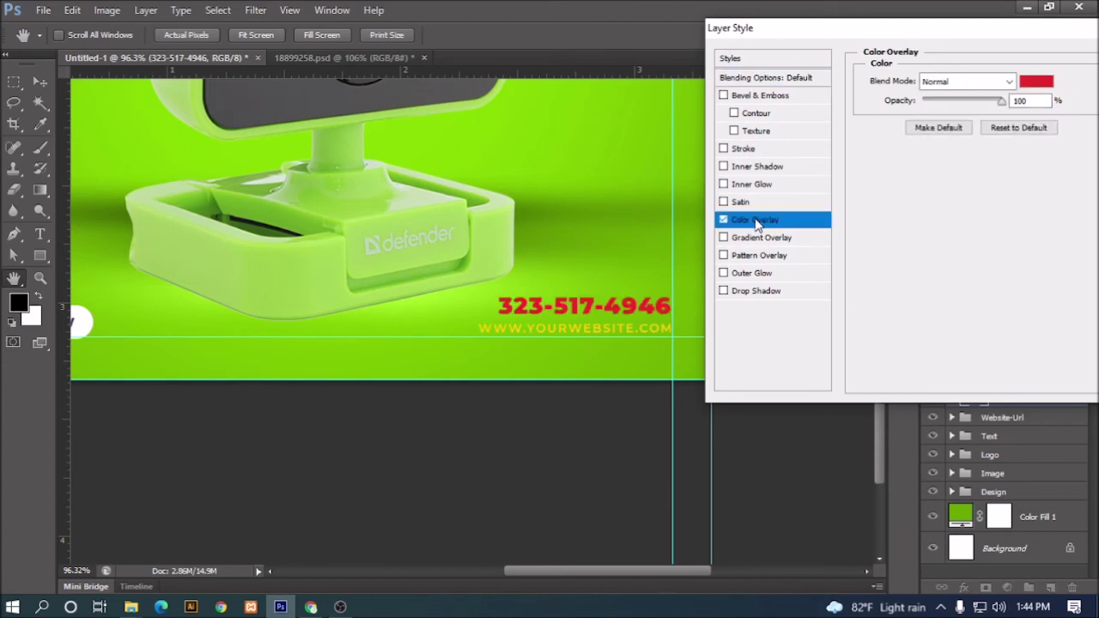
click(1036, 81)
click(666, 400)
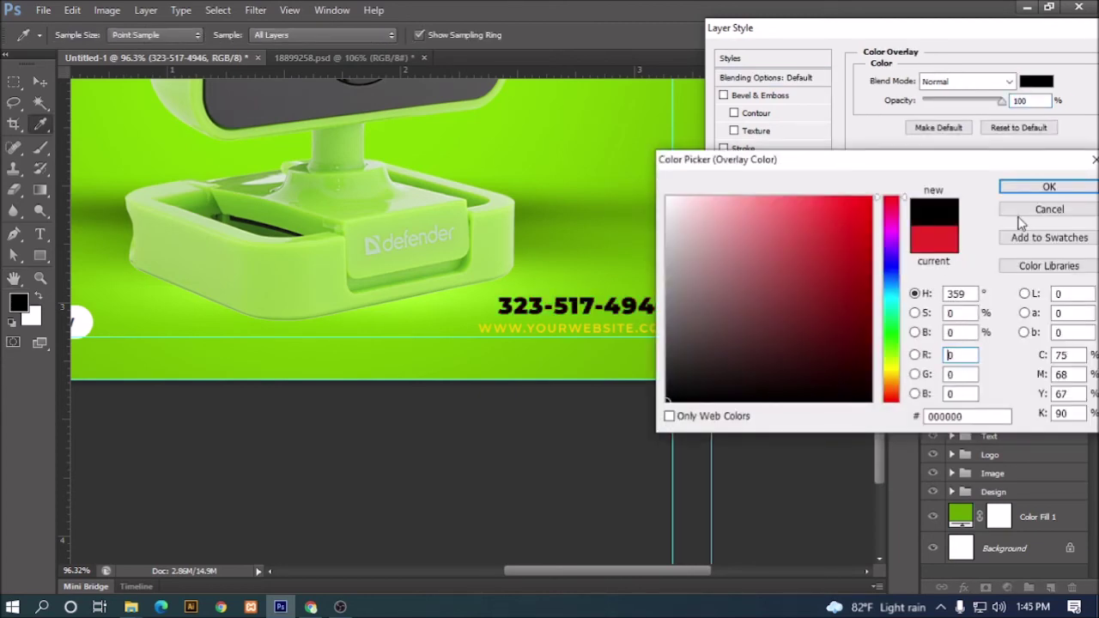
click(1049, 186)
drag(1005, 30, 813, 30)
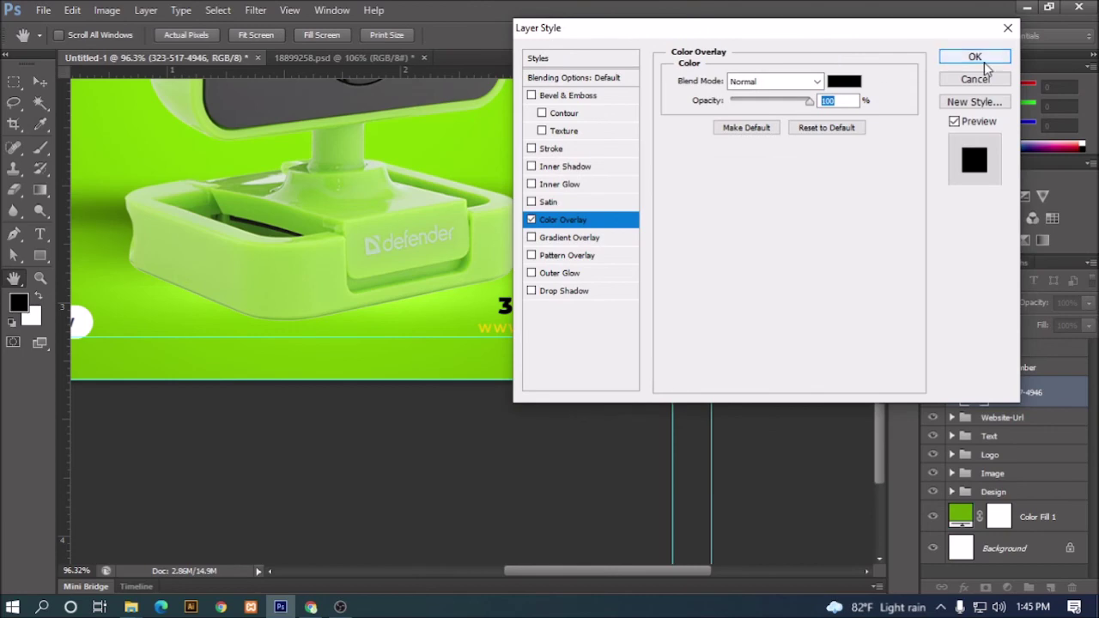
click(974, 57)
Step: Expand the Website-Url group and select the website address text layer
click(1005, 448)
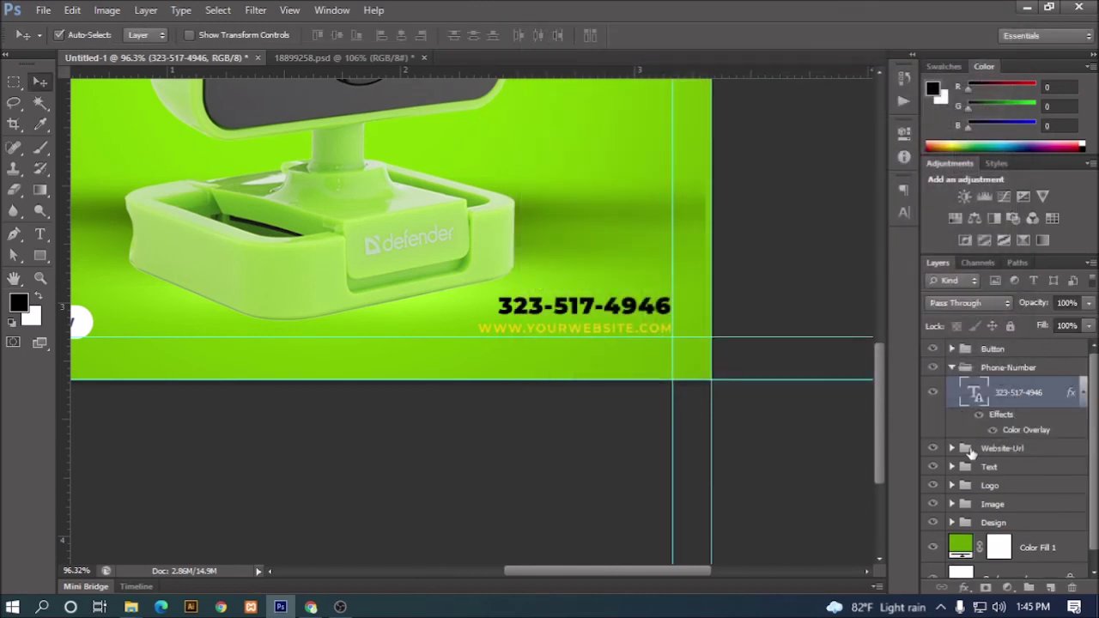
click(951, 448)
scroll(1030, 433, down, 1)
click(1030, 435)
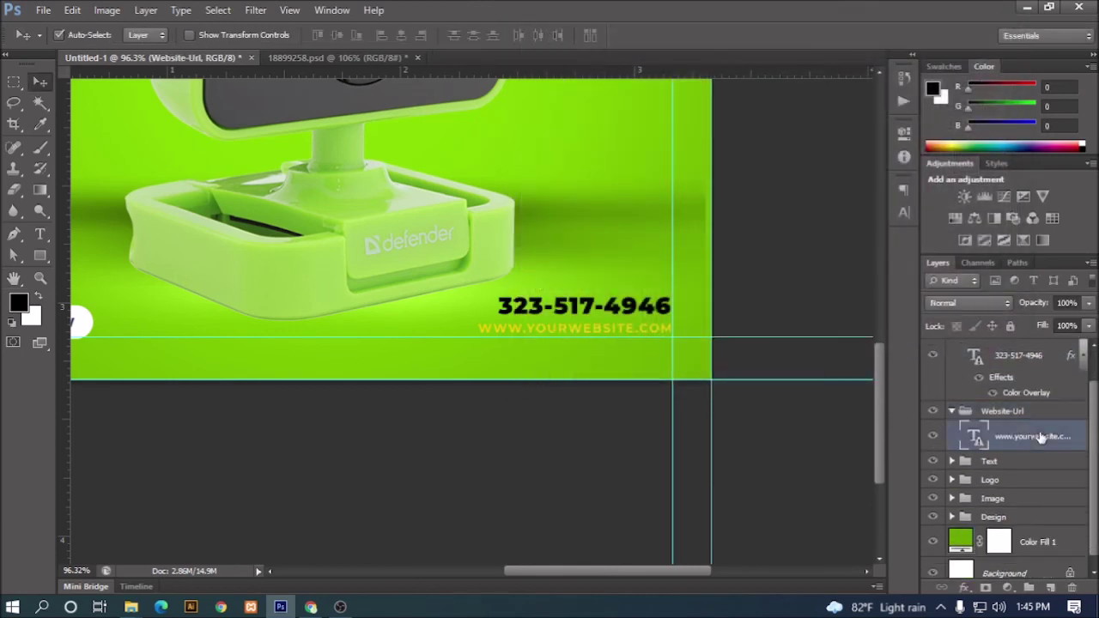
right_click(1030, 435)
click(656, 163)
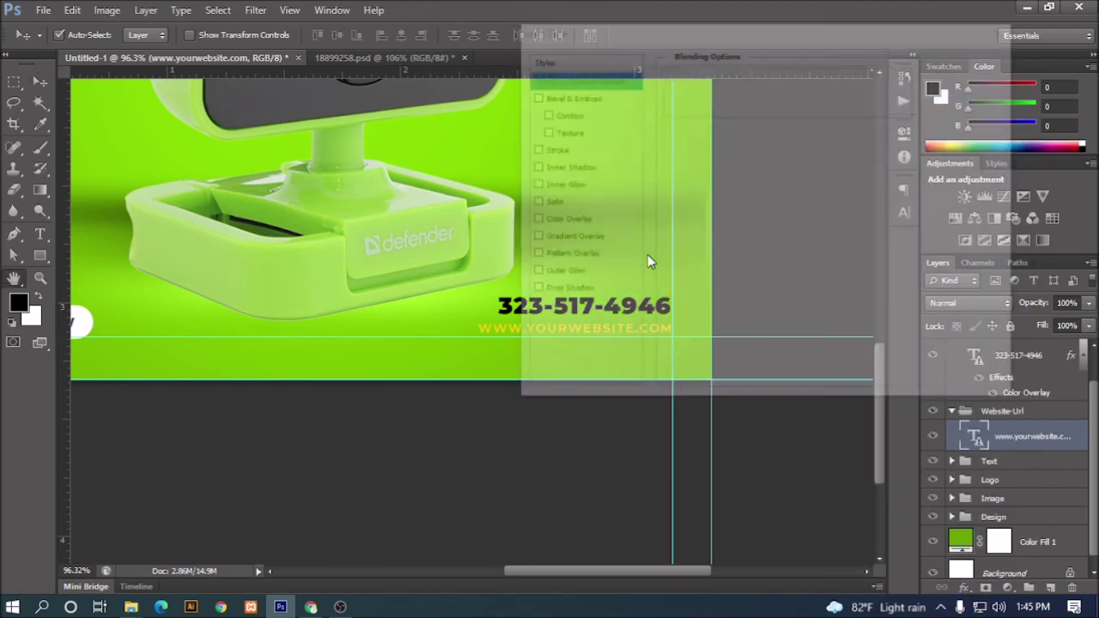
click(554, 221)
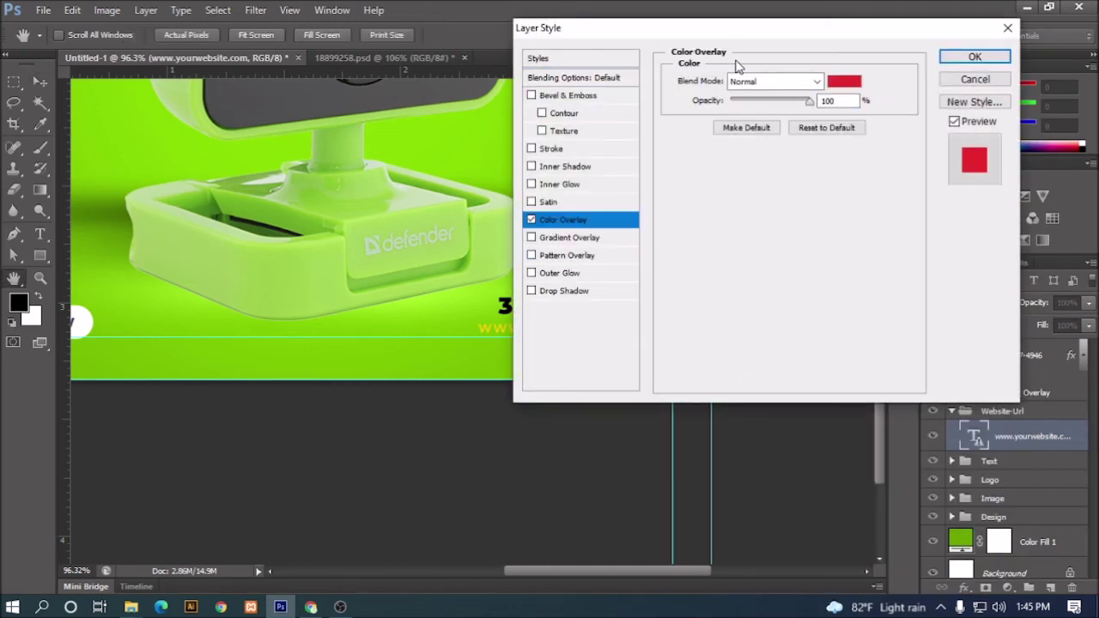
drag(657, 29, 816, 31)
click(1002, 84)
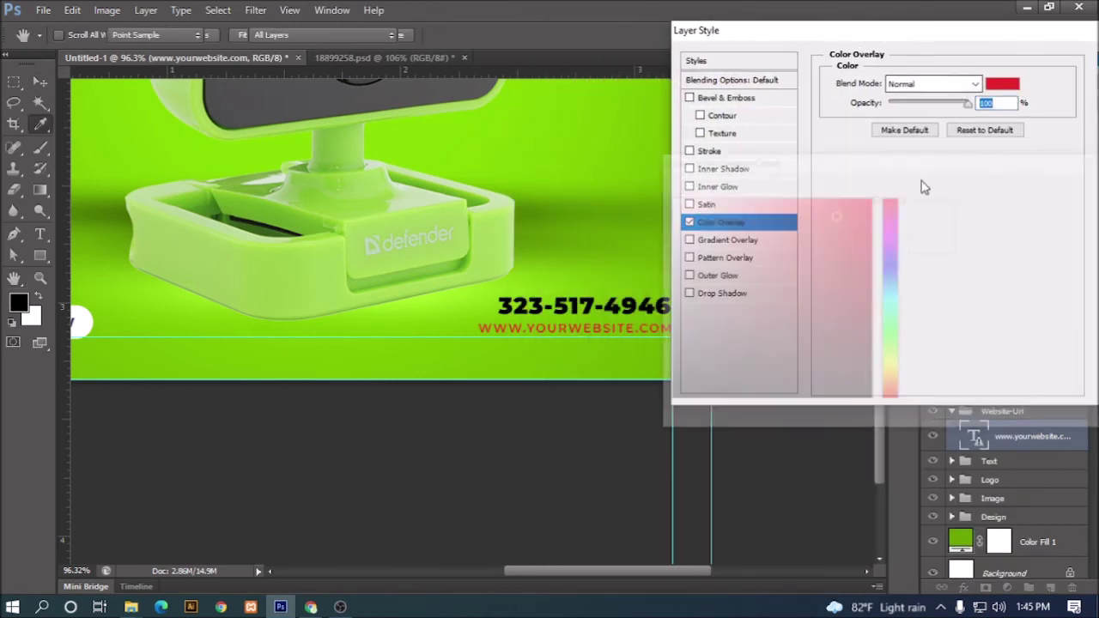
drag(781, 296, 667, 384)
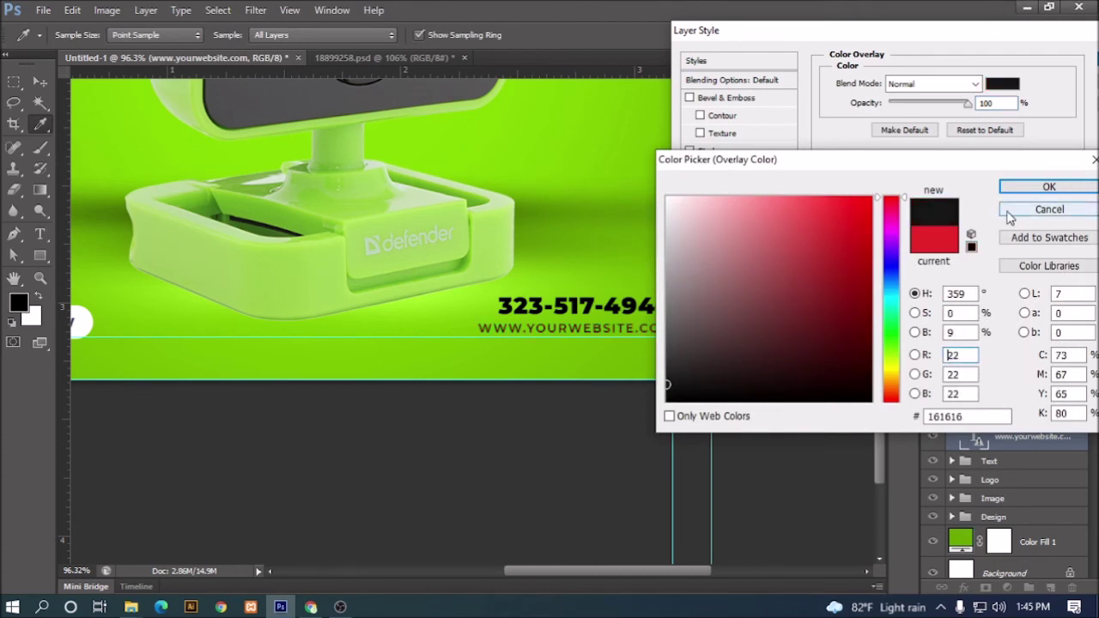
click(667, 364)
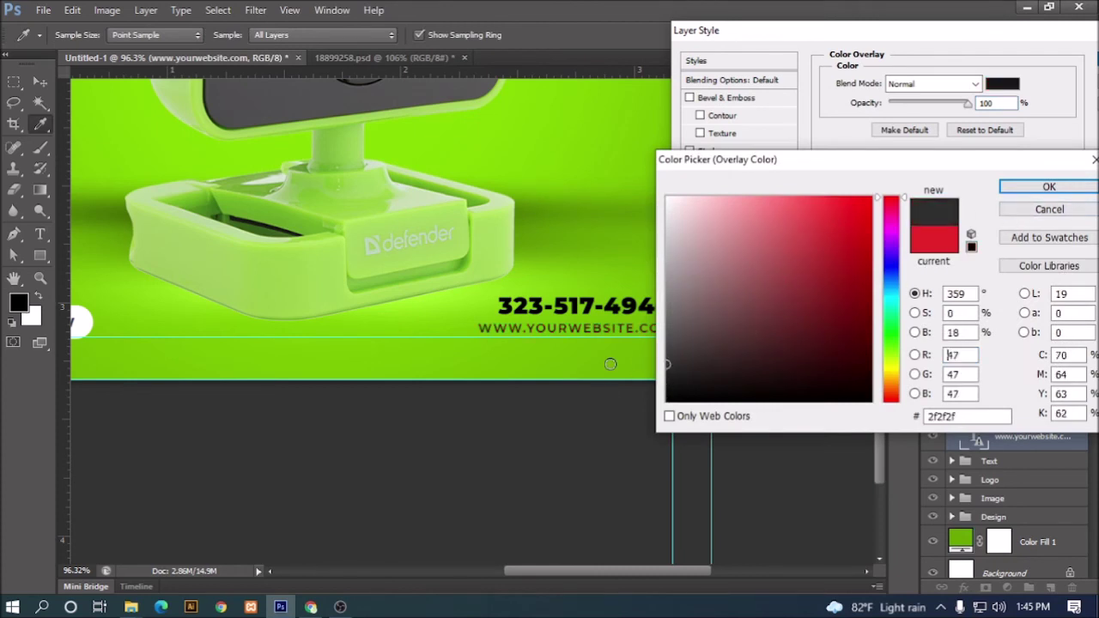
click(1073, 185)
drag(1034, 31, 923, 30)
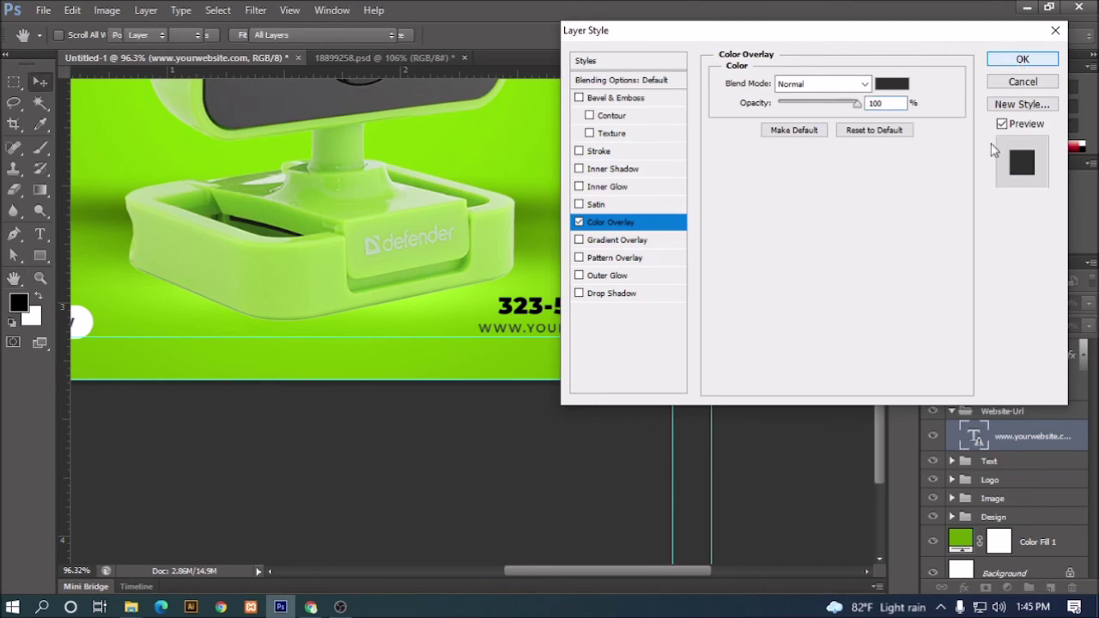
key(Return)
scroll(694, 361, down, 3)
scroll(693, 360, down, 1)
scroll(287, 496, up, 4)
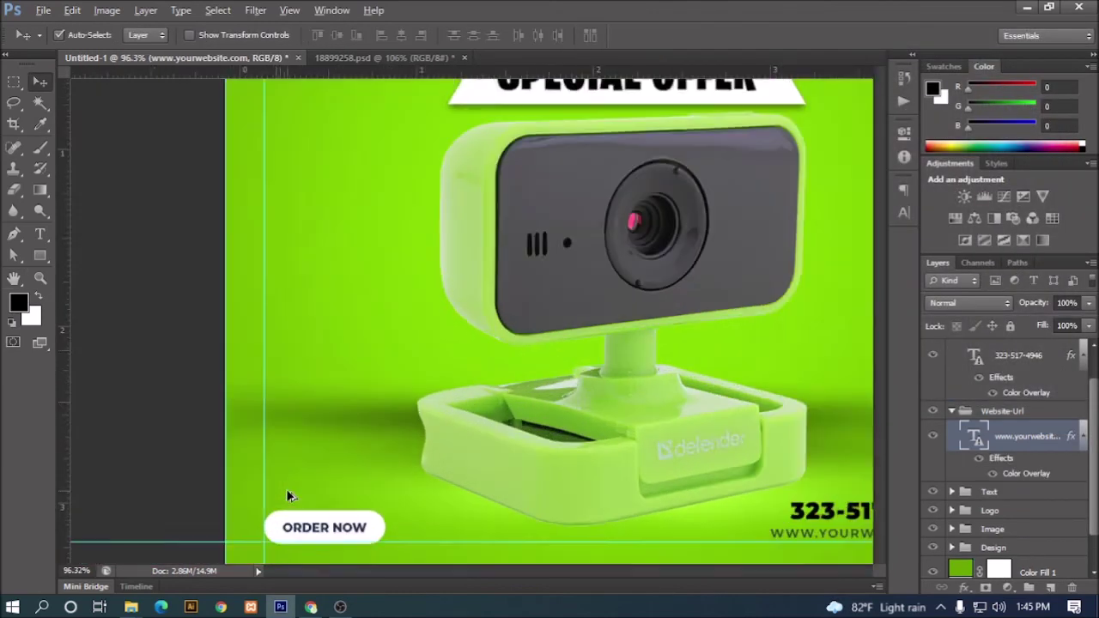
Step: Collapse the Phone-Number group in the Layers panel
scroll(287, 496, up, 1)
drag(387, 459, 432, 262)
scroll(996, 489, down, 2)
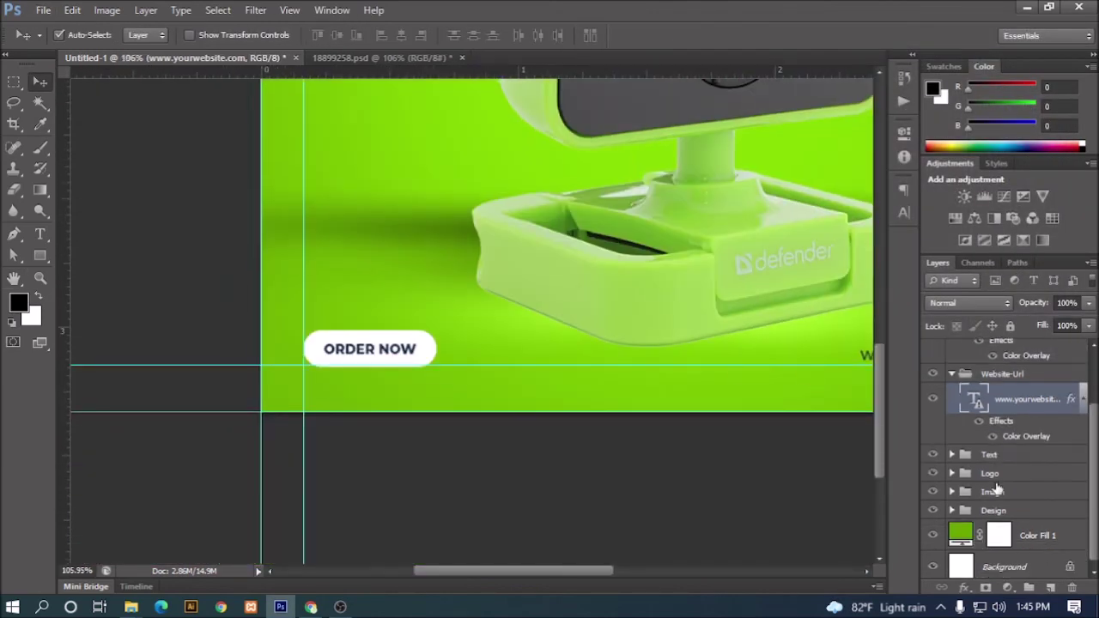
scroll(972, 400, up, 4)
click(950, 369)
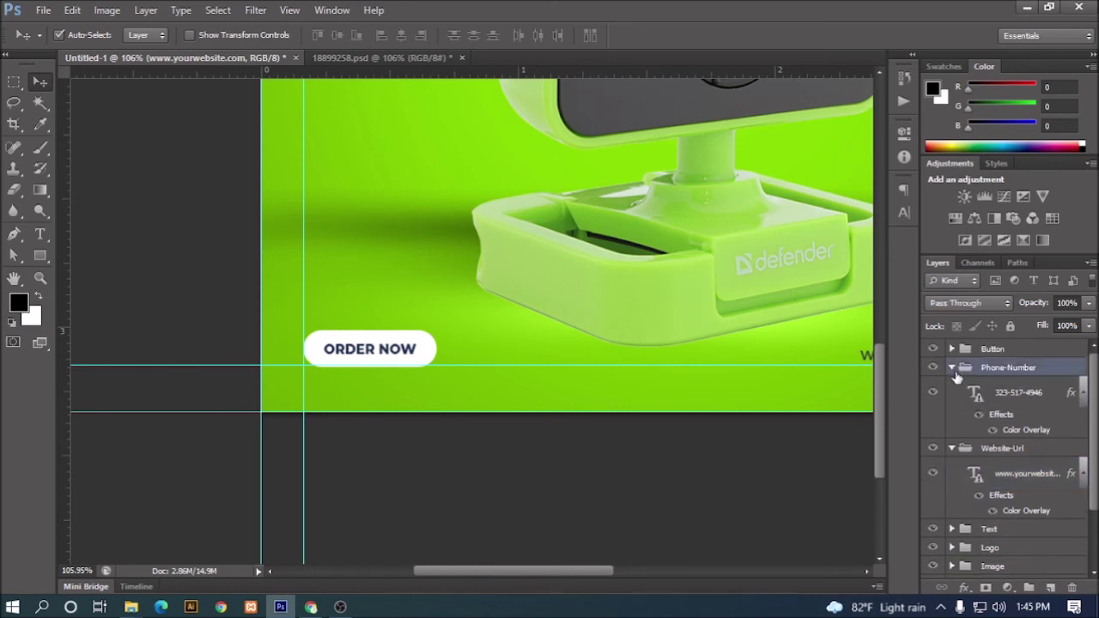
click(952, 368)
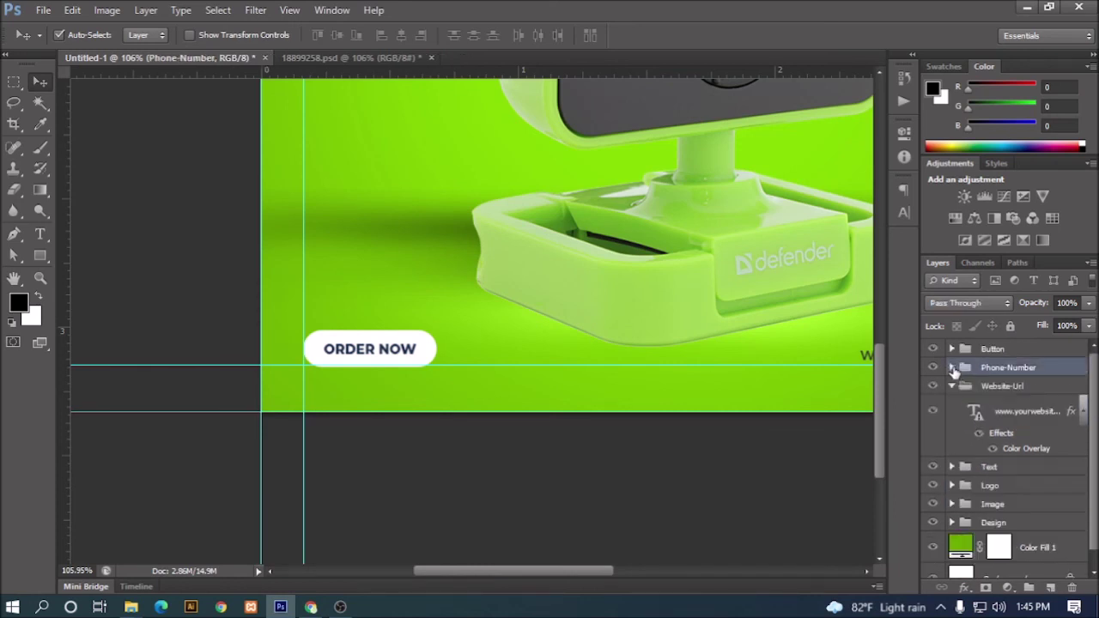
Step: Give the ORDER NOW text a Color Overlay in the ad's green, then collapse Button and Website-Url
click(977, 349)
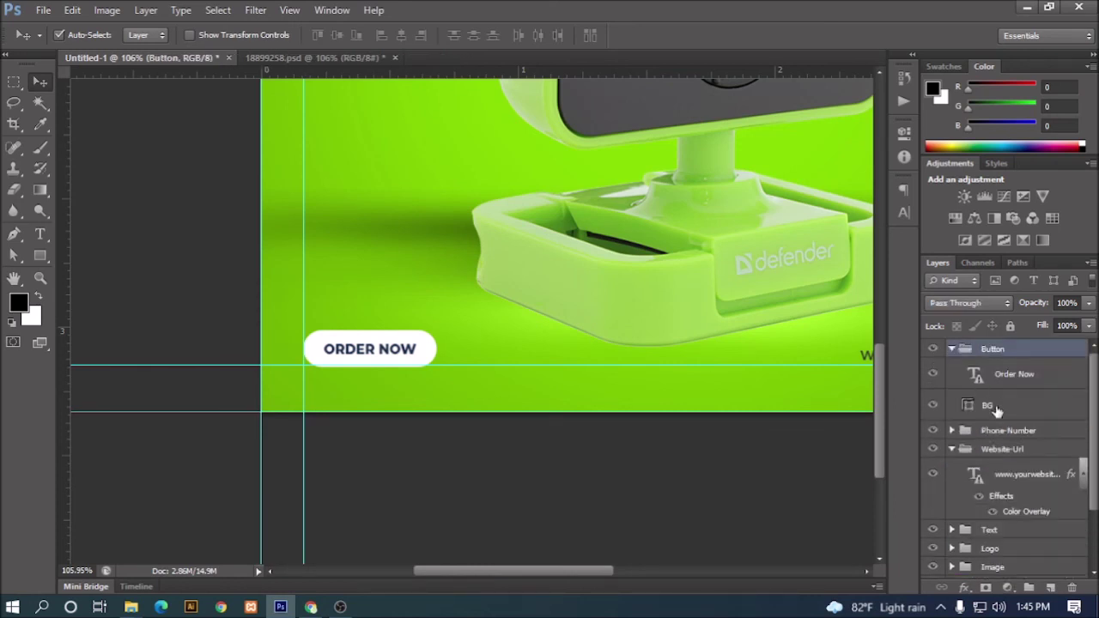
click(996, 407)
click(1017, 375)
right_click(1030, 376)
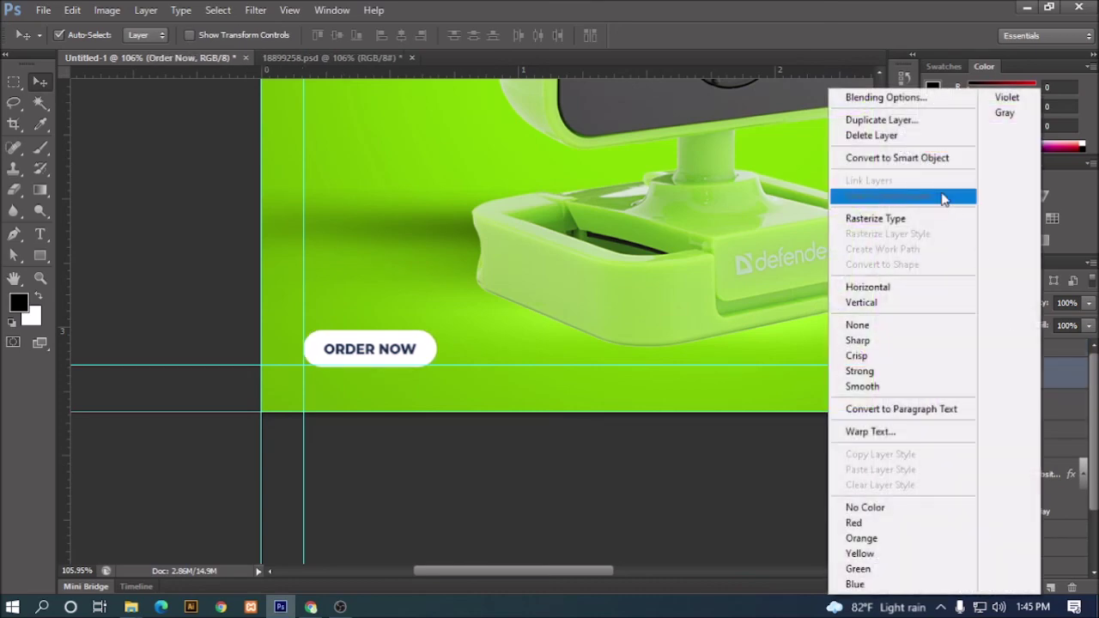
click(884, 98)
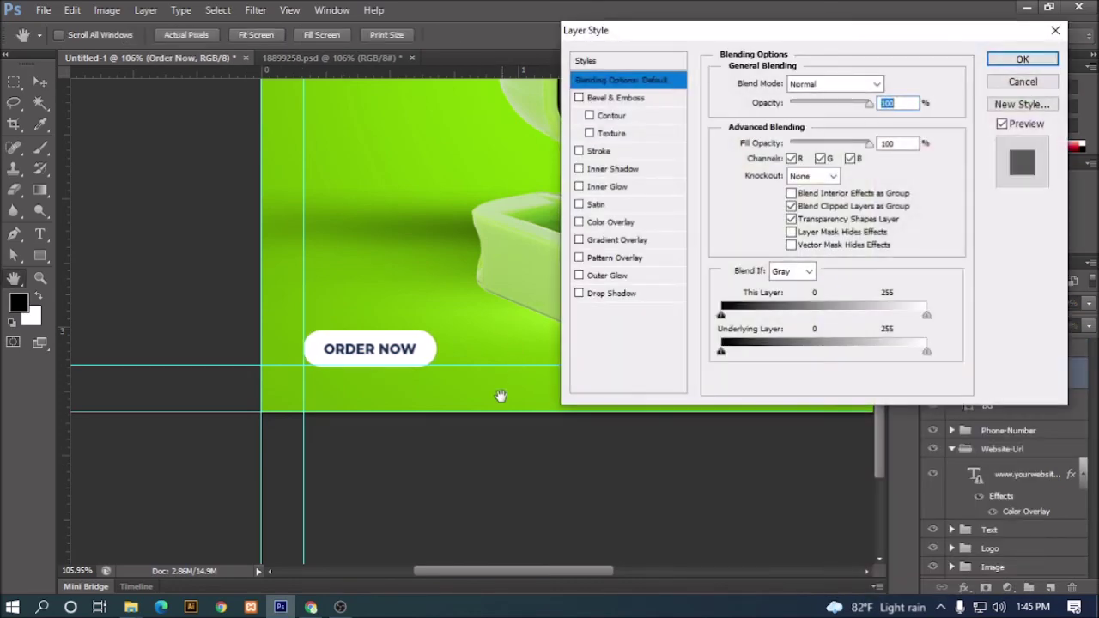
click(594, 223)
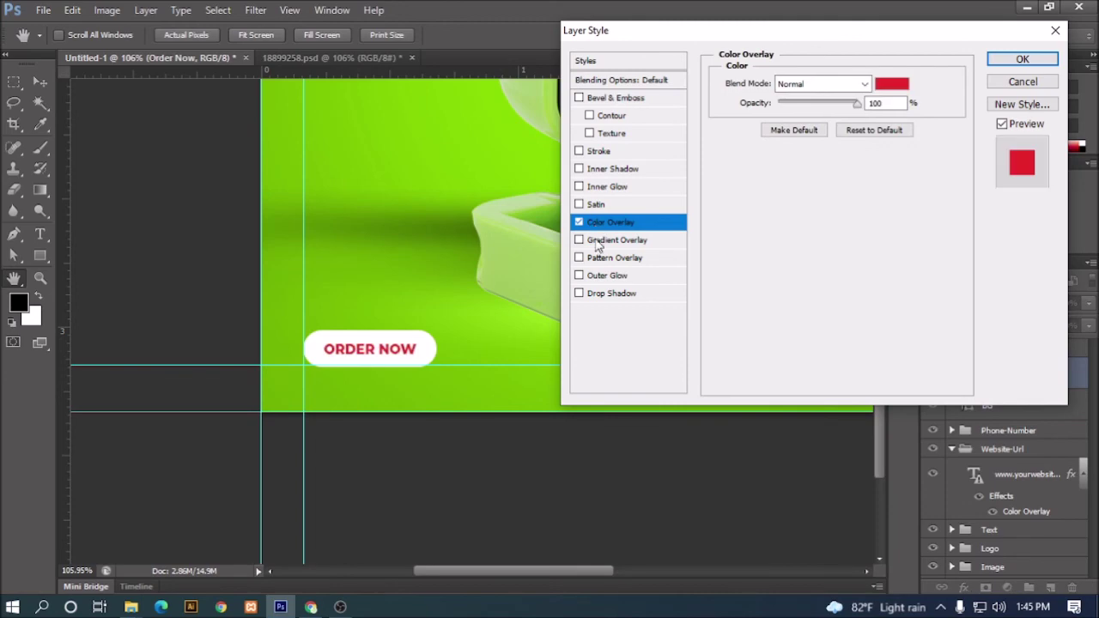
click(891, 83)
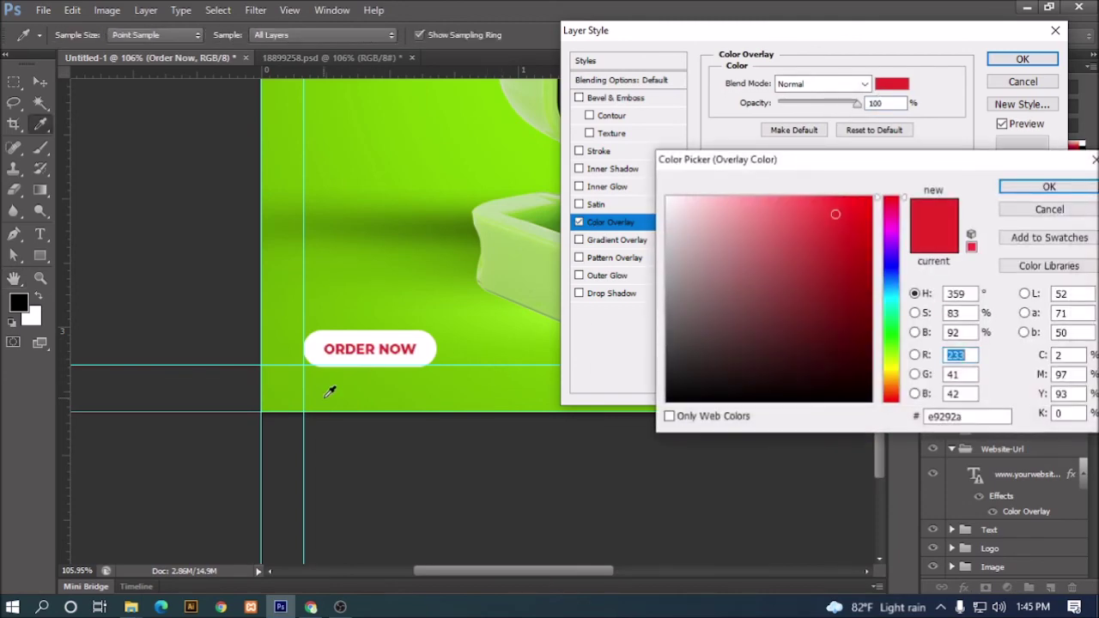
click(331, 386)
click(1049, 186)
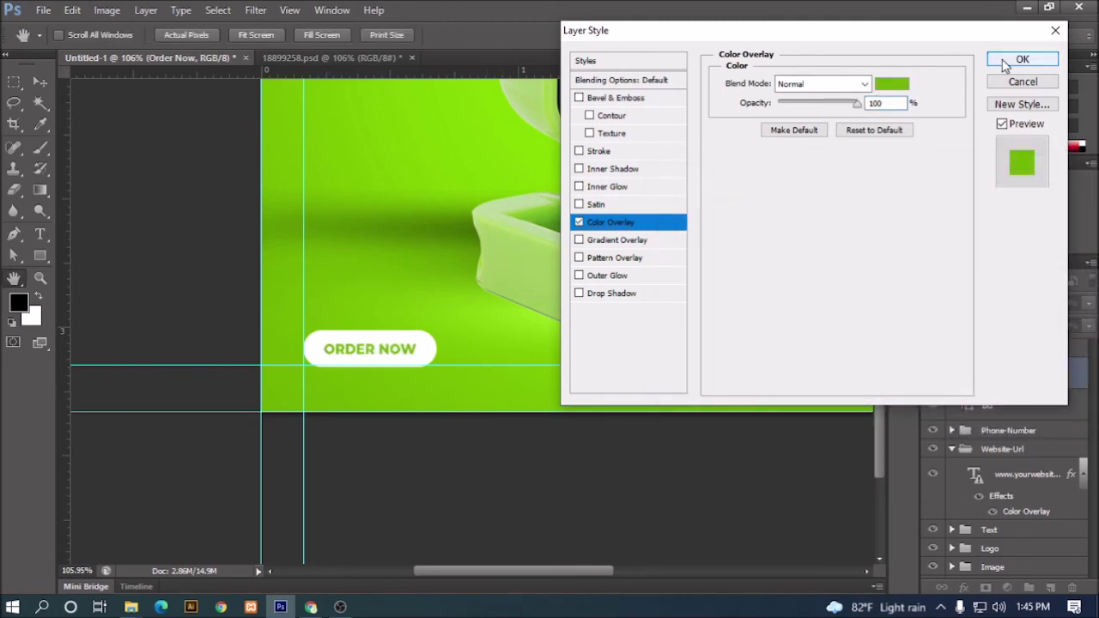
click(1023, 59)
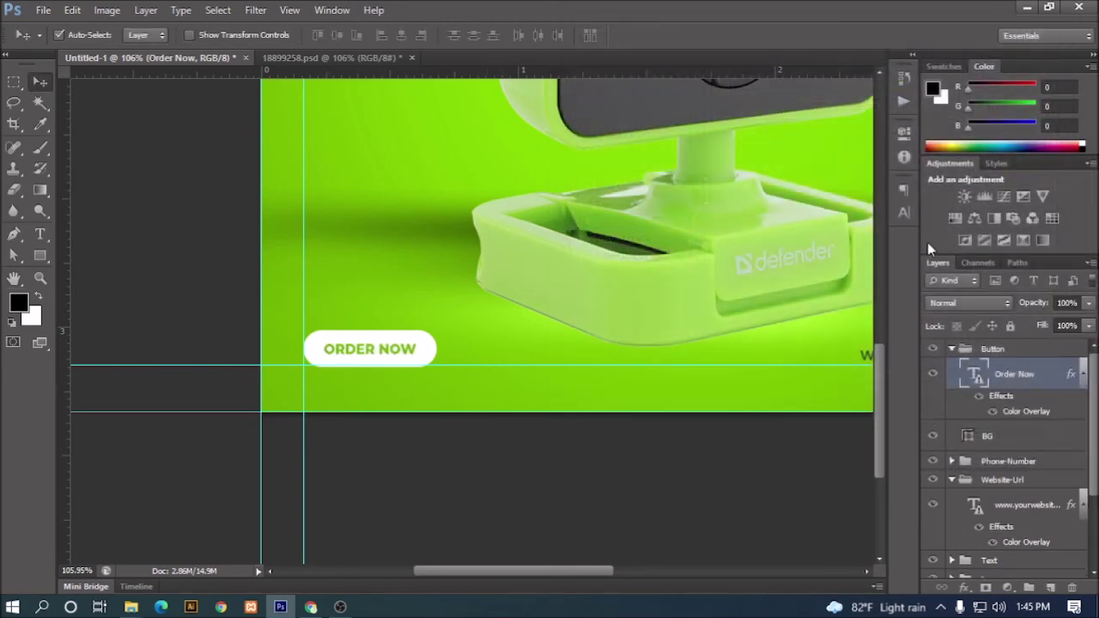
click(951, 350)
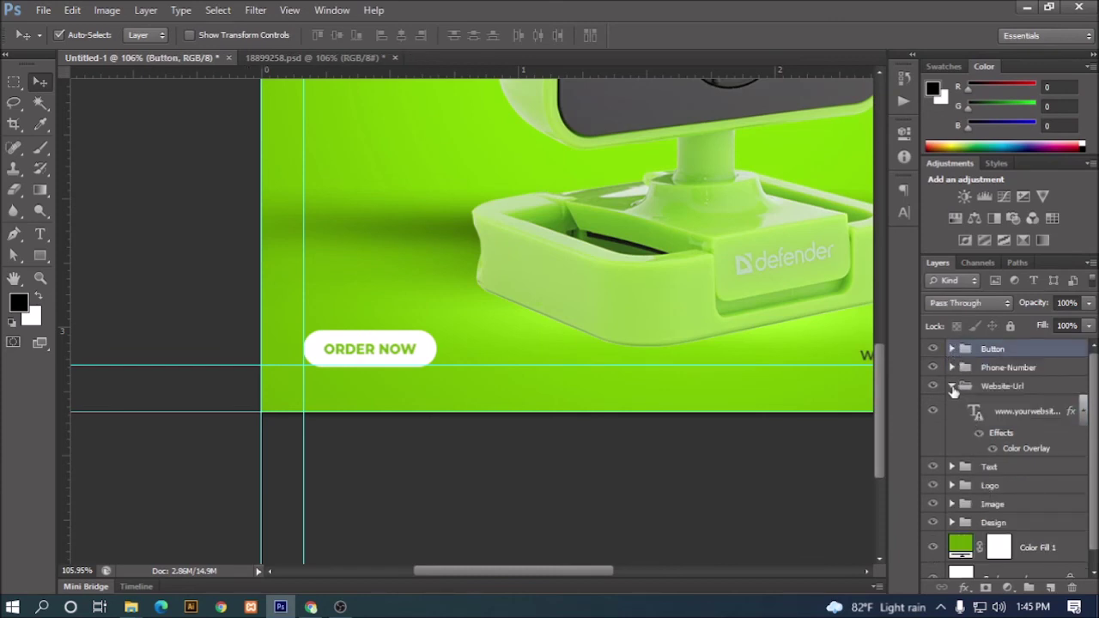
click(951, 386)
Step: Fit the ad on screen and unlock the Background layer as Layer 0
key(ctrl+minus)
key(ctrl+minus)
key(ctrl+minus)
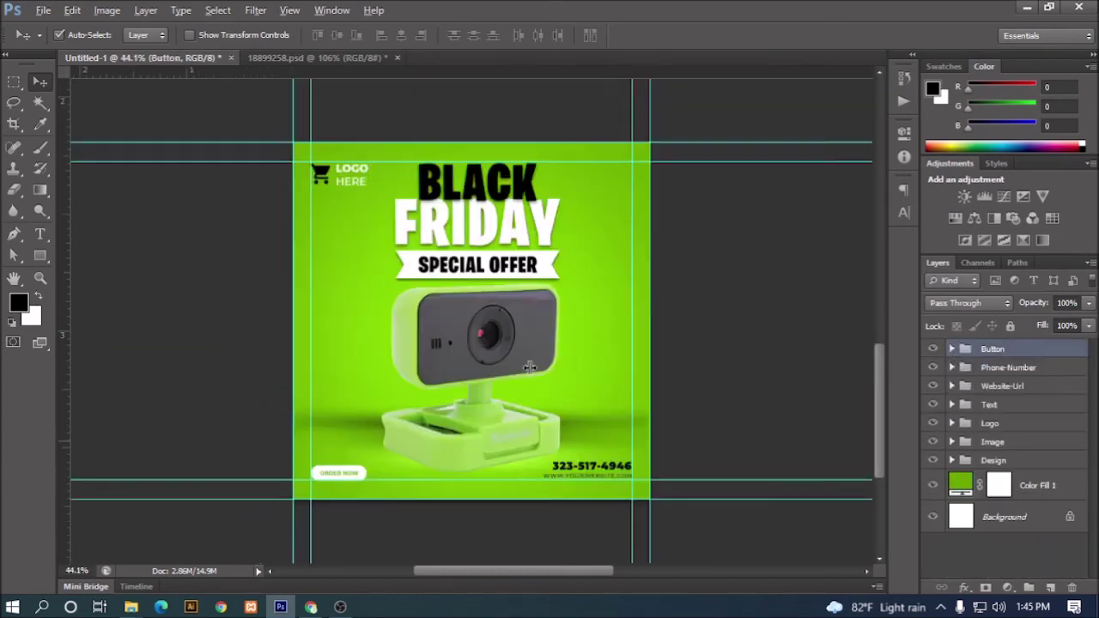
key(ctrl+0)
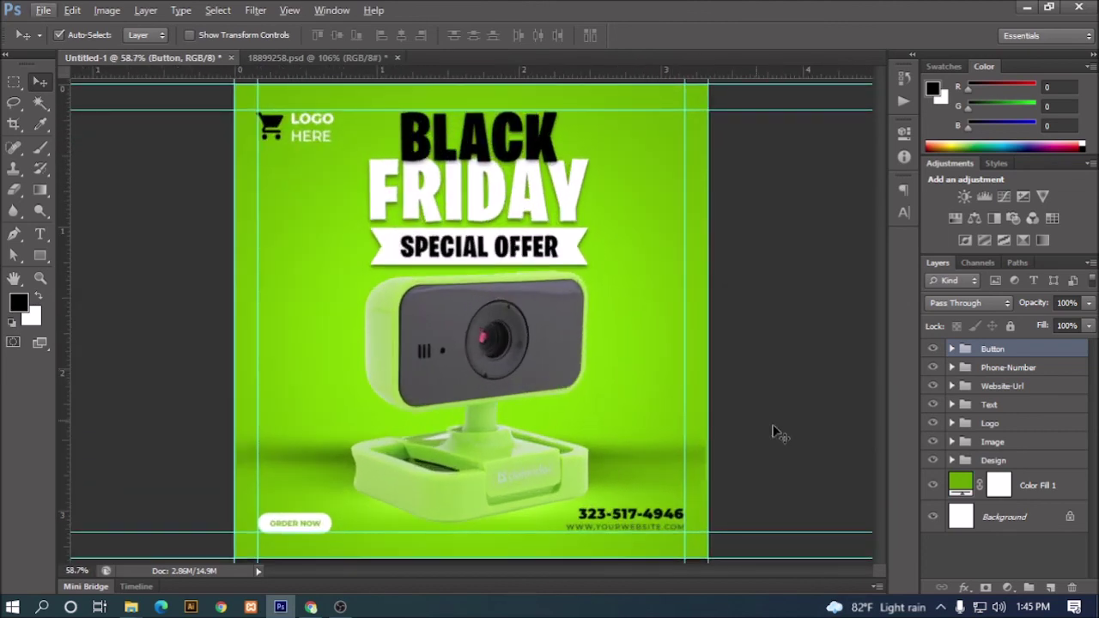
click(775, 435)
click(993, 351)
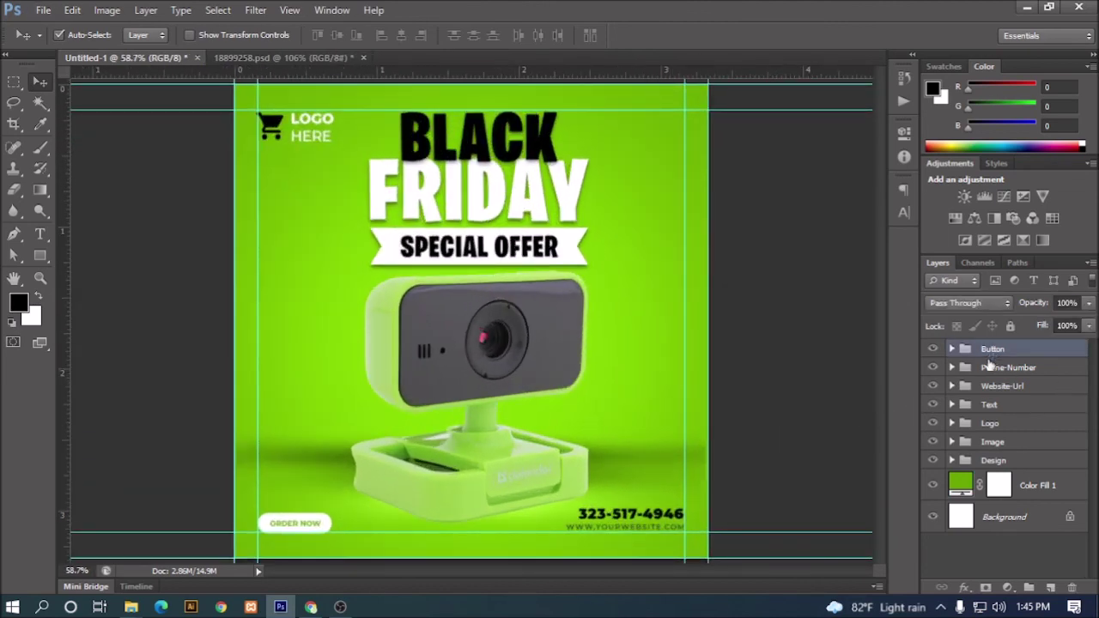
click(1008, 485)
click(1069, 518)
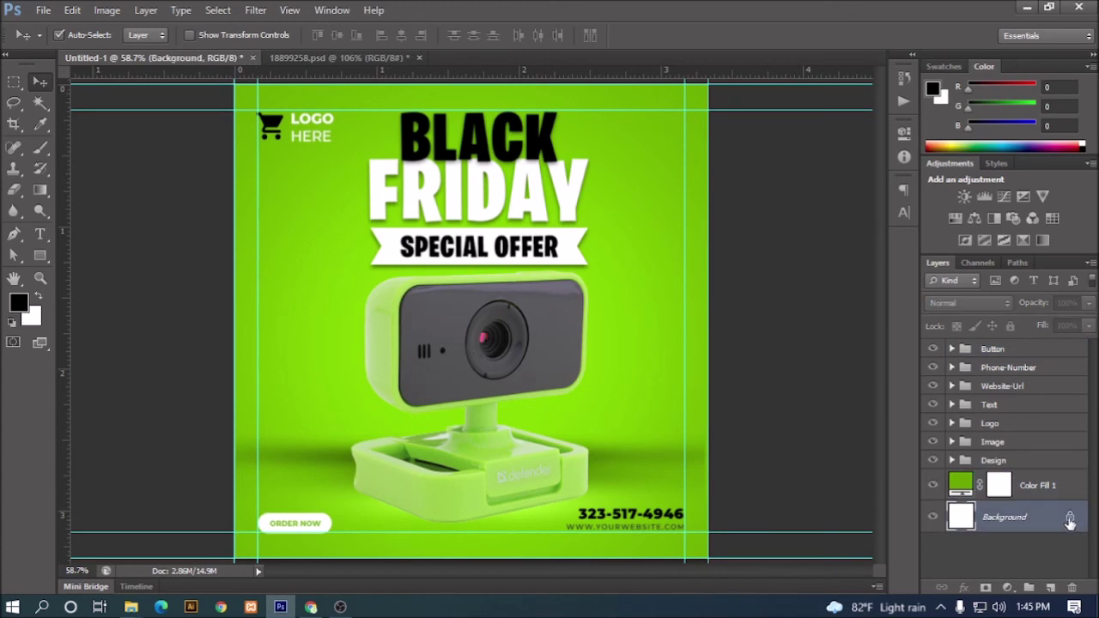
double_click(1069, 518)
click(657, 170)
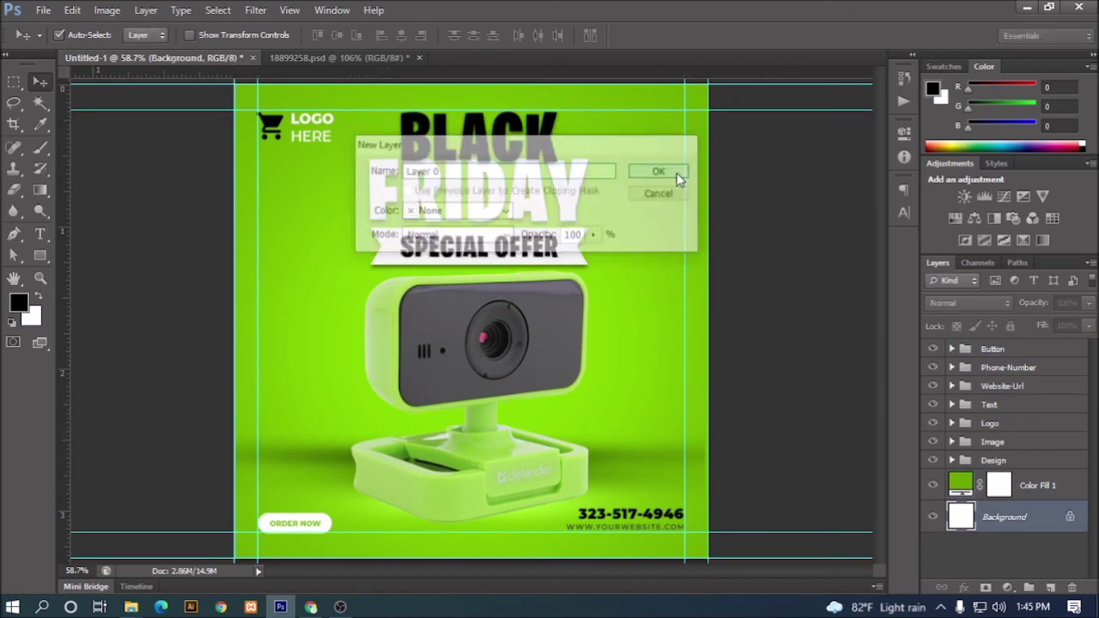
Step: Group the background layers with Color Fill 1 into a group named Background
key(Delete)
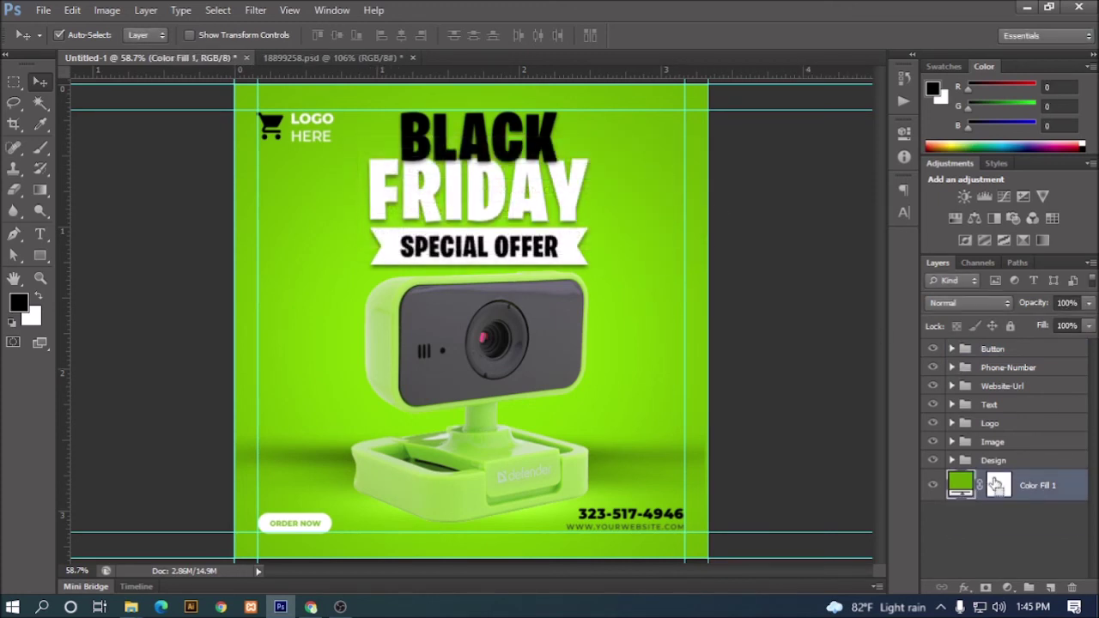
key(ctrl+g)
click(996, 480)
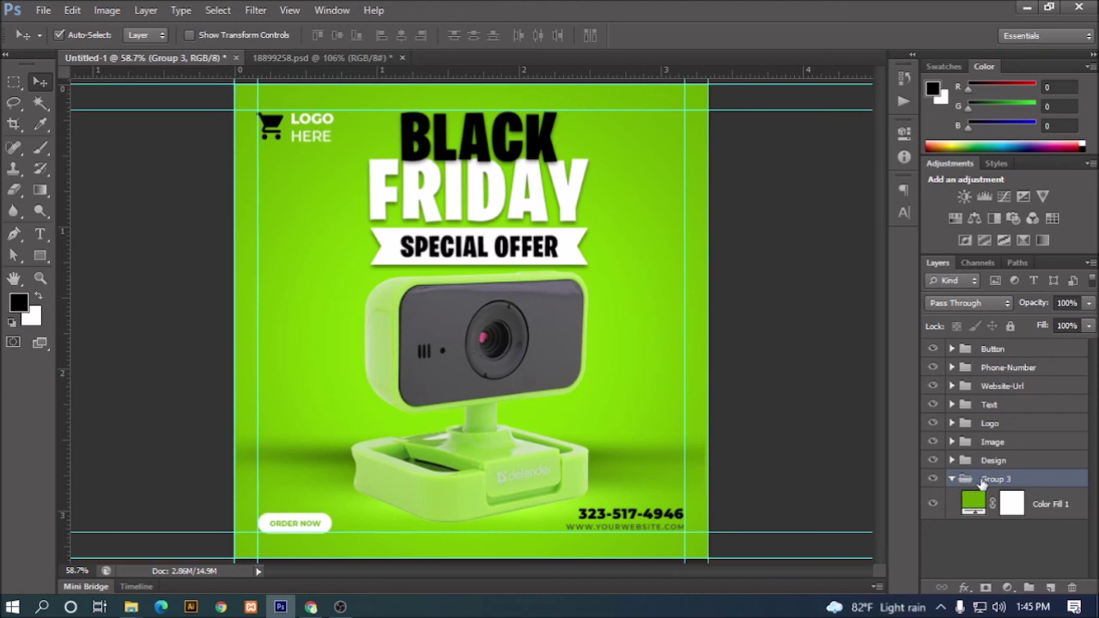
click(952, 479)
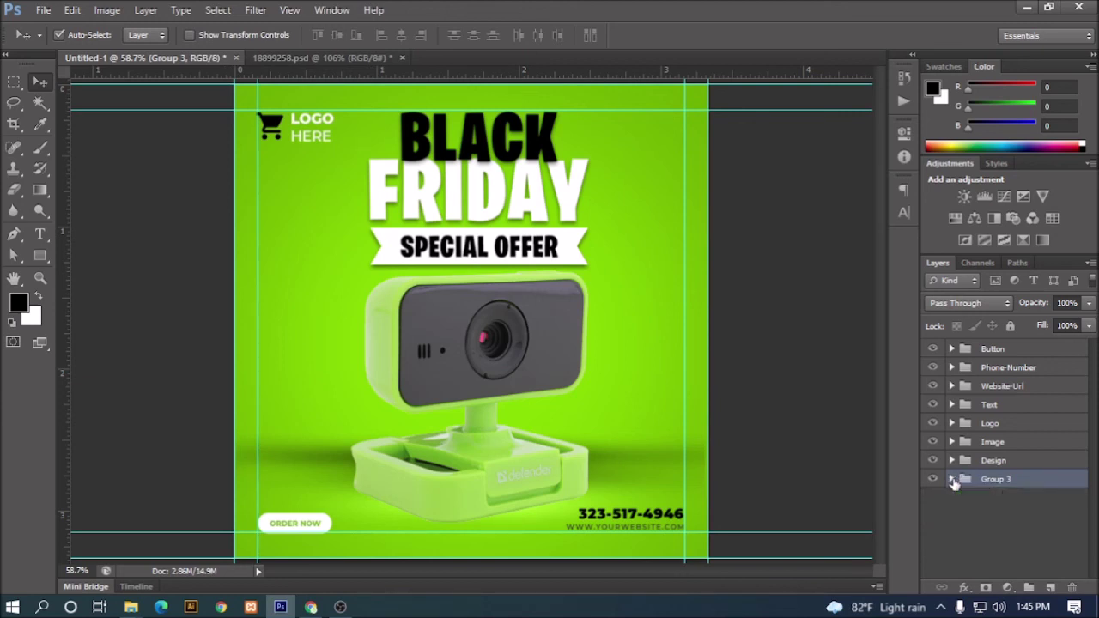
double_click(989, 479)
text(Background)
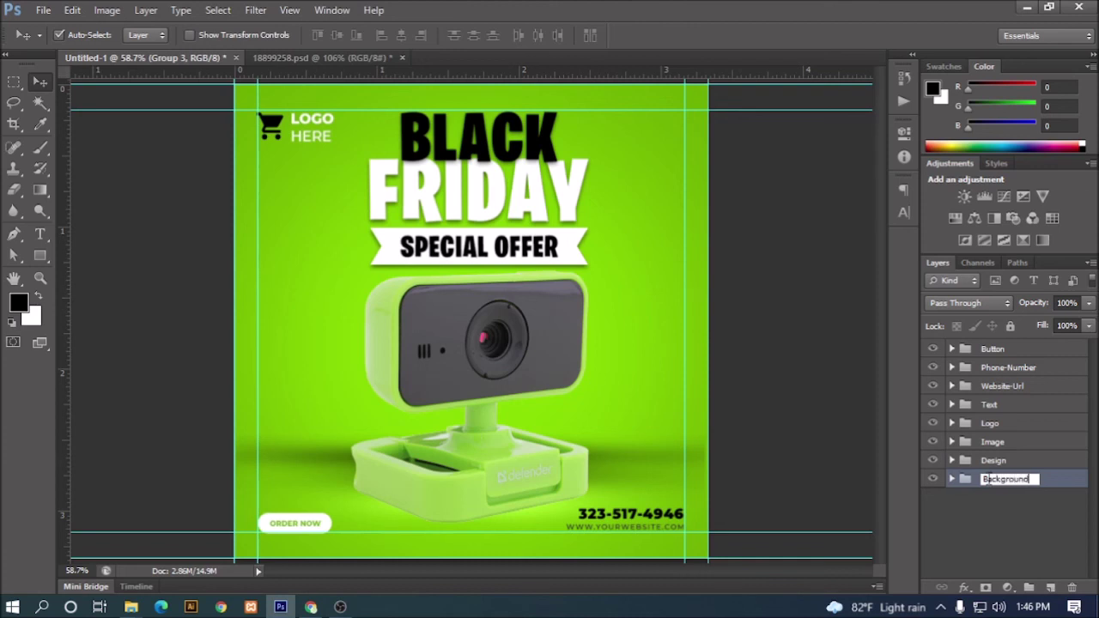
key(Return)
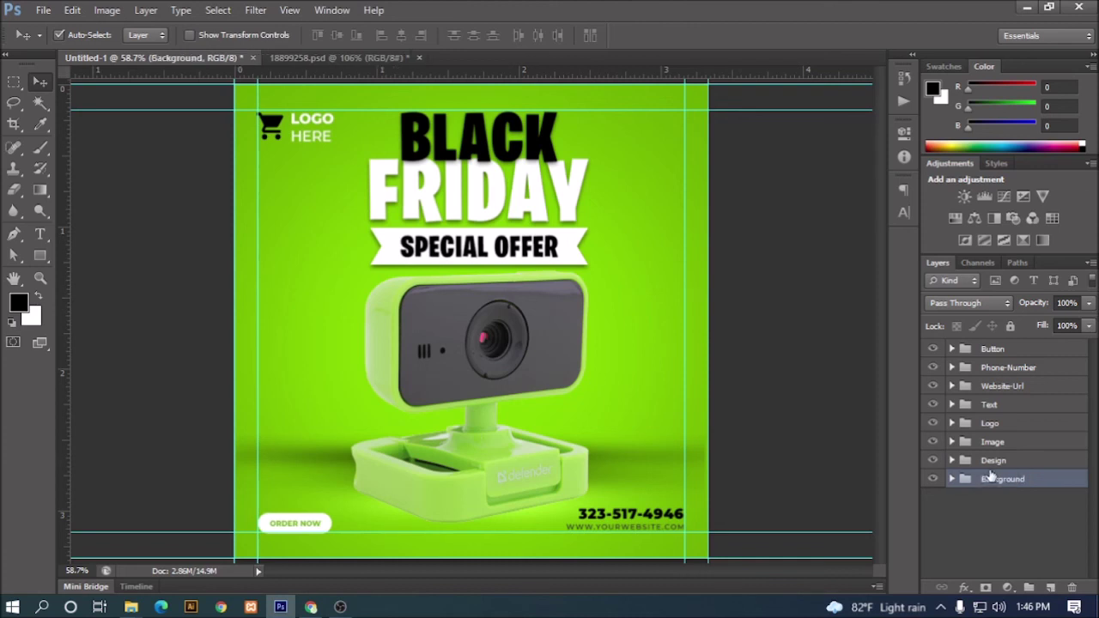
click(933, 479)
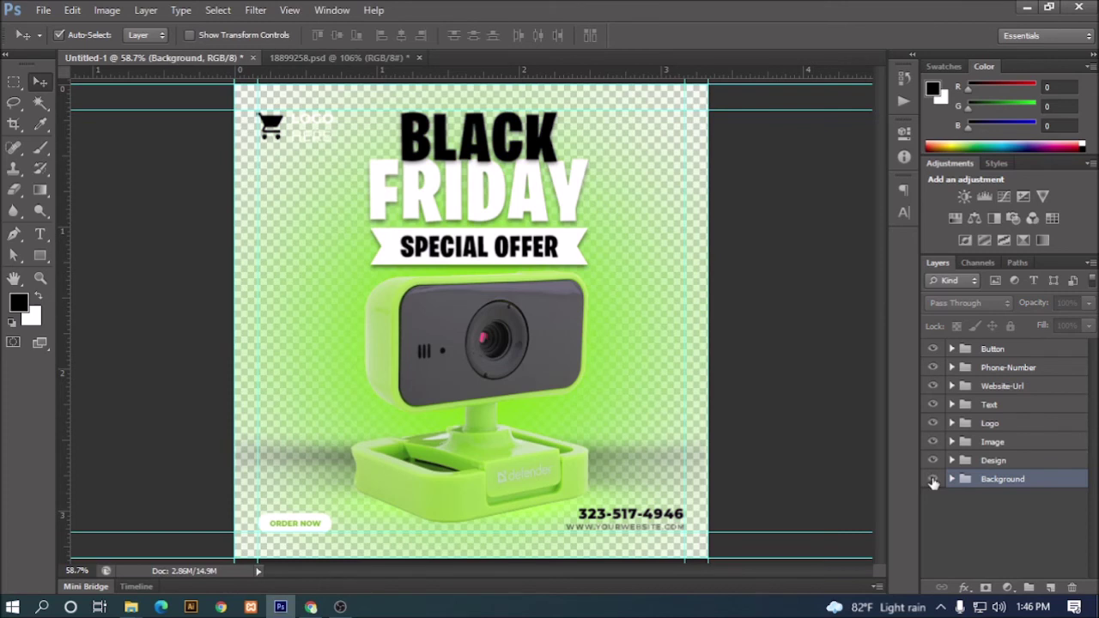
click(933, 460)
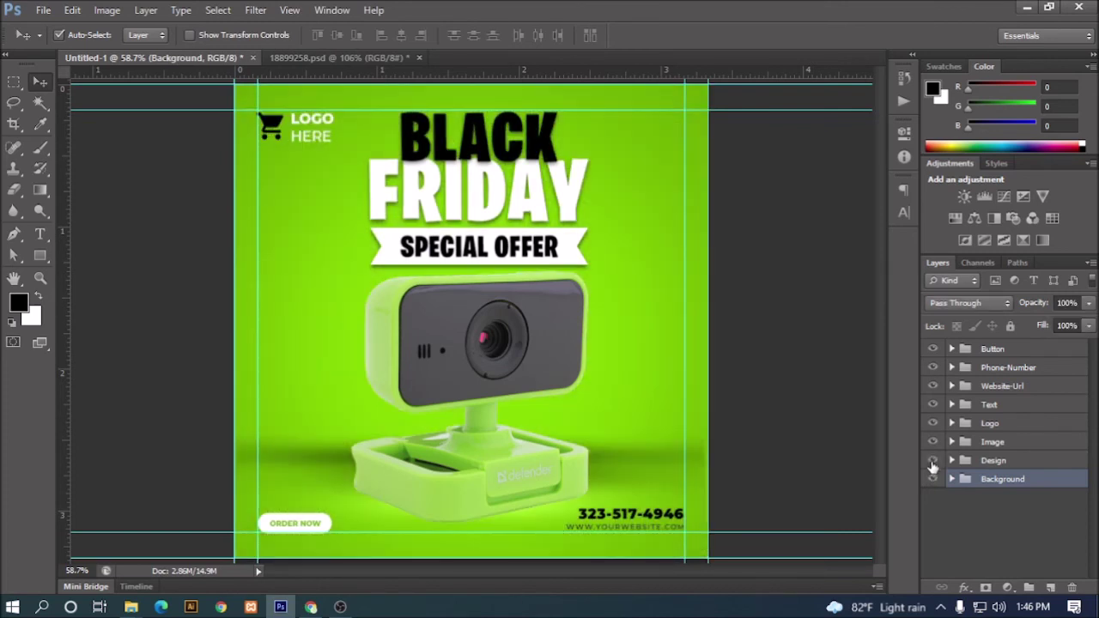
Step: Move the Logo group to the top of the layer stack
click(933, 443)
click(933, 422)
click(1006, 423)
drag(989, 350, 985, 341)
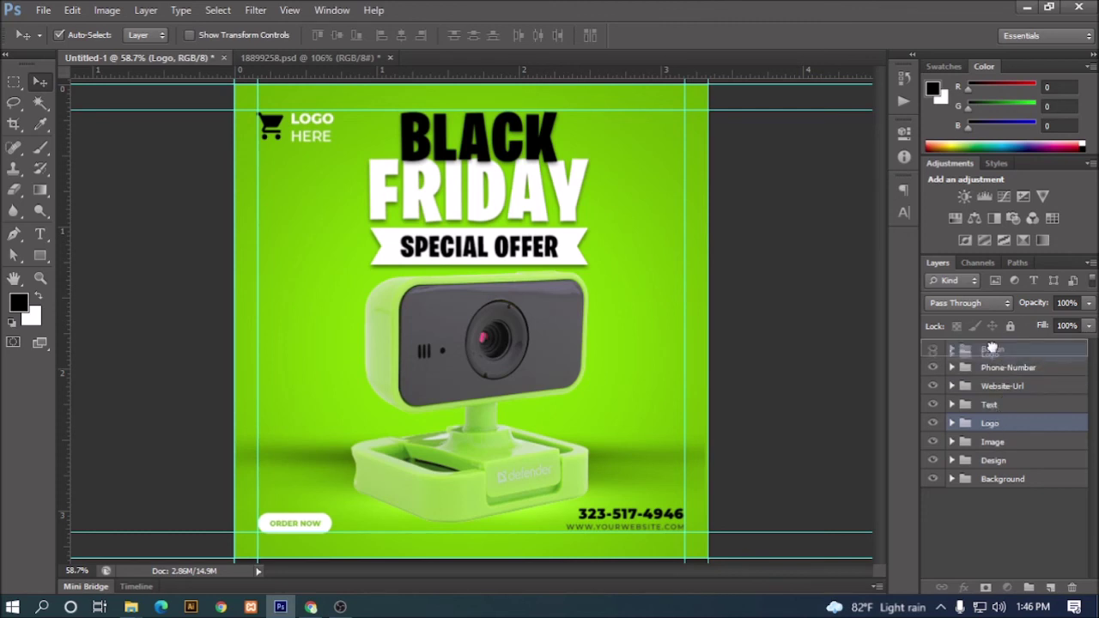
drag(991, 426, 992, 345)
Step: Group Button, Phone-Number and Website-Url together into a new group named Button
click(993, 368)
click(933, 367)
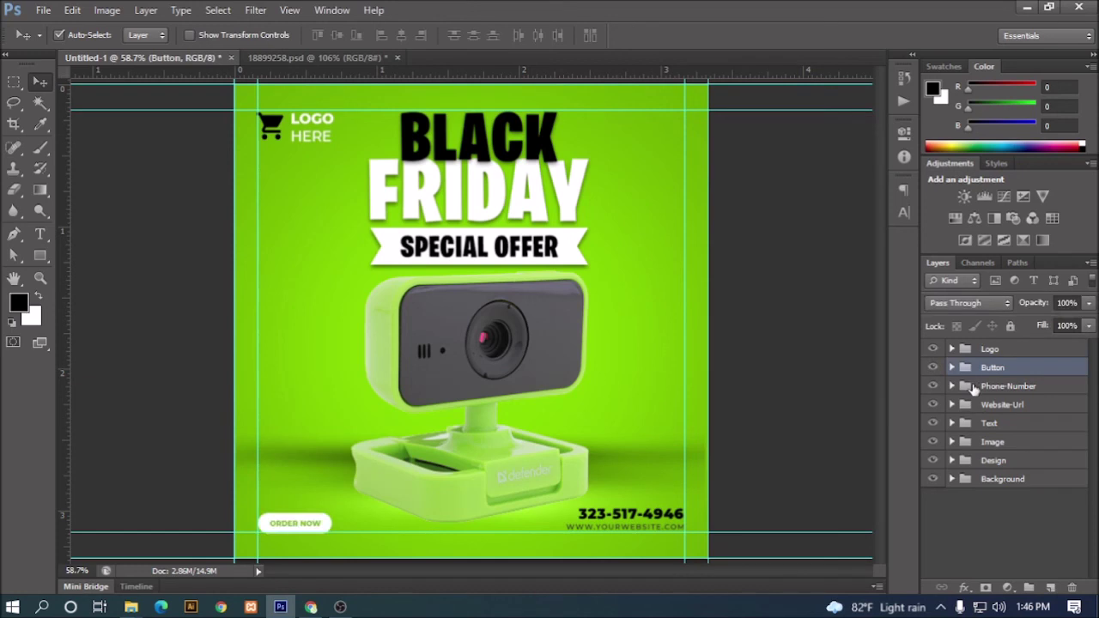
click(973, 388)
click(933, 386)
click(933, 404)
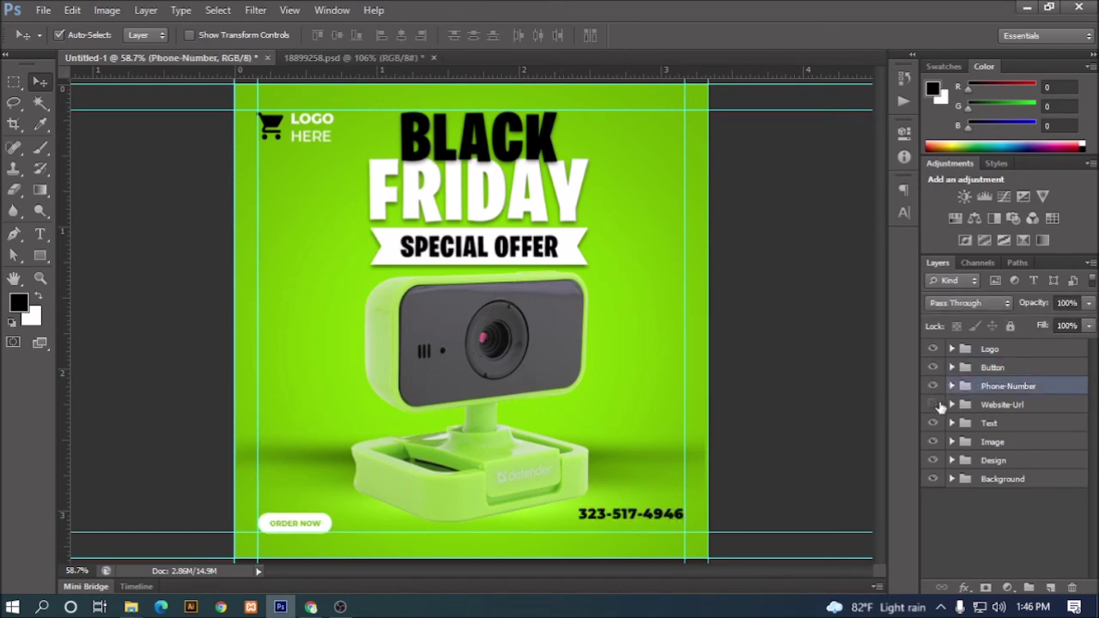
click(933, 405)
shift+click(1003, 404)
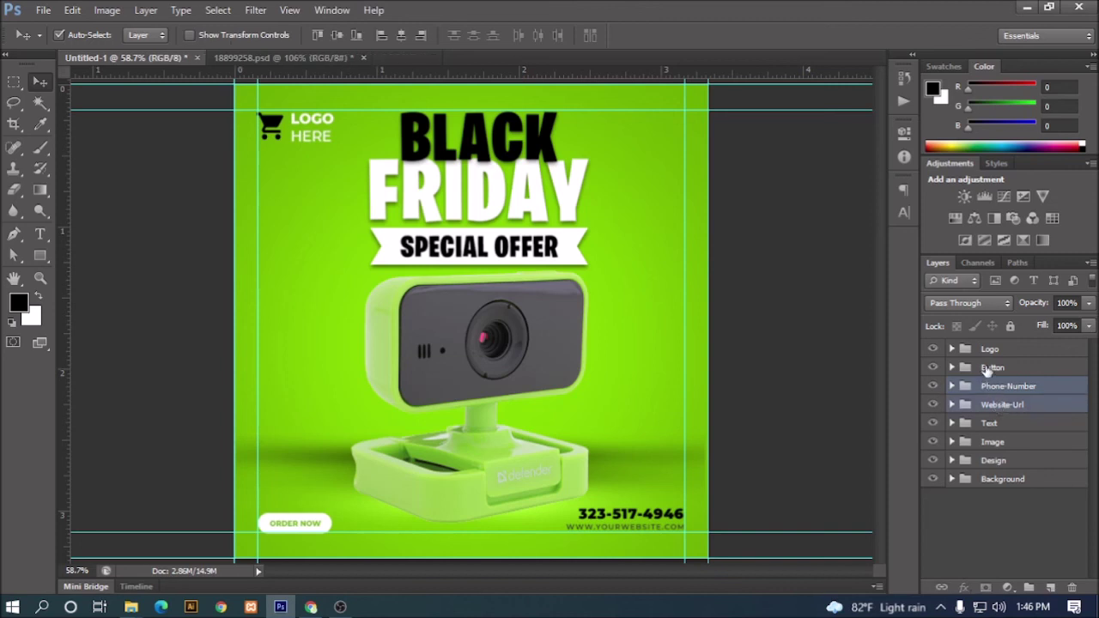
shift+click(987, 368)
key(ctrl+g)
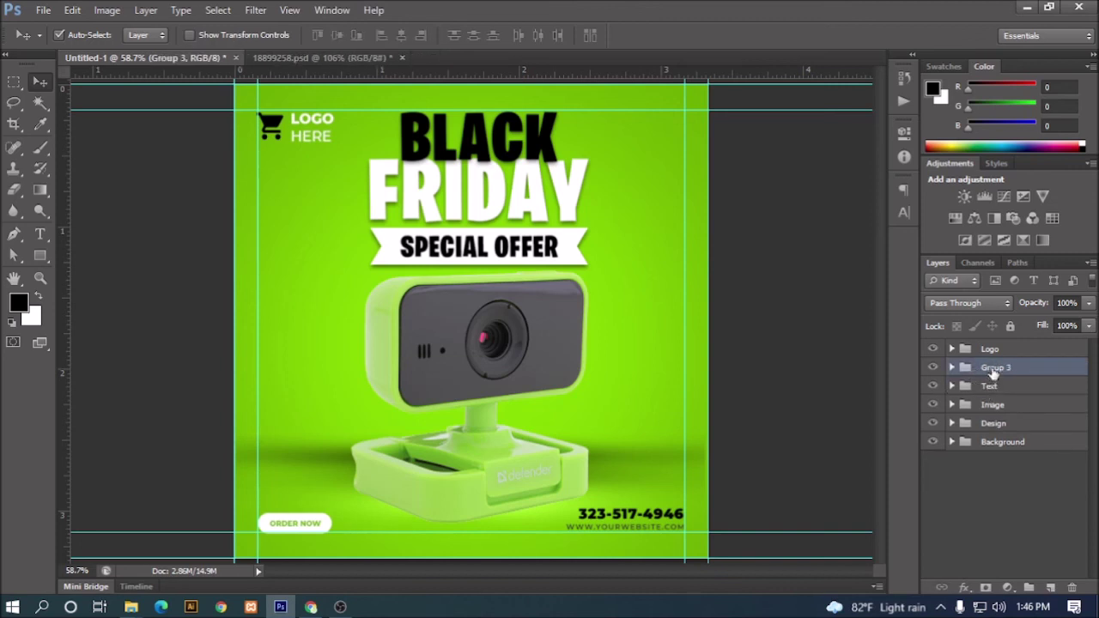
double_click(994, 368)
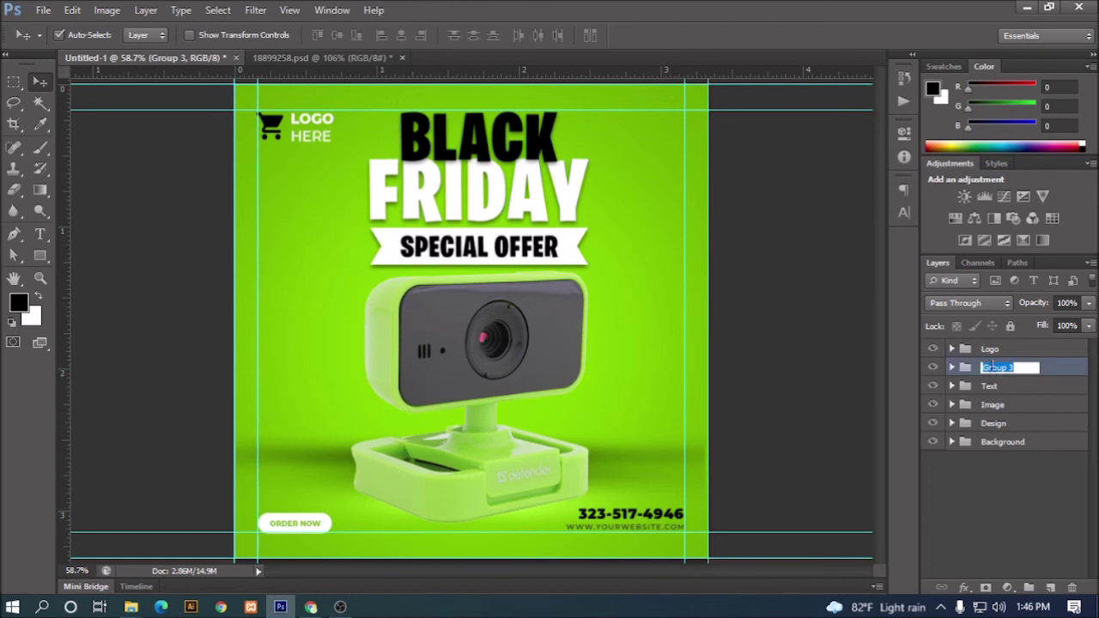
text(Button)
key(Return)
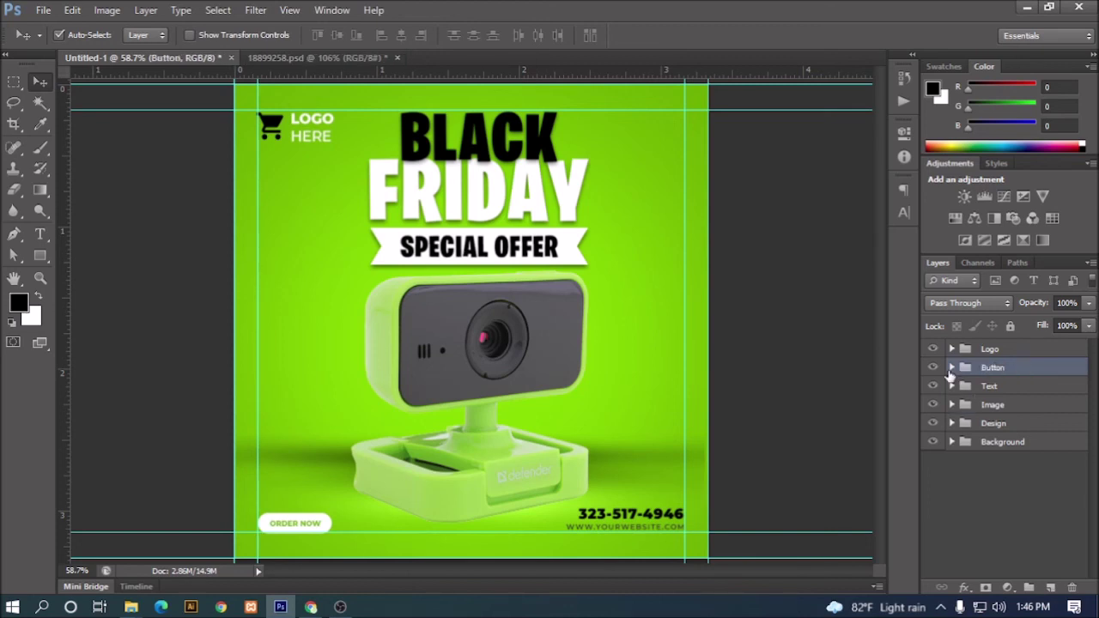
Step: Review the Text and Image groups, then clear the layer selection
click(989, 387)
click(992, 405)
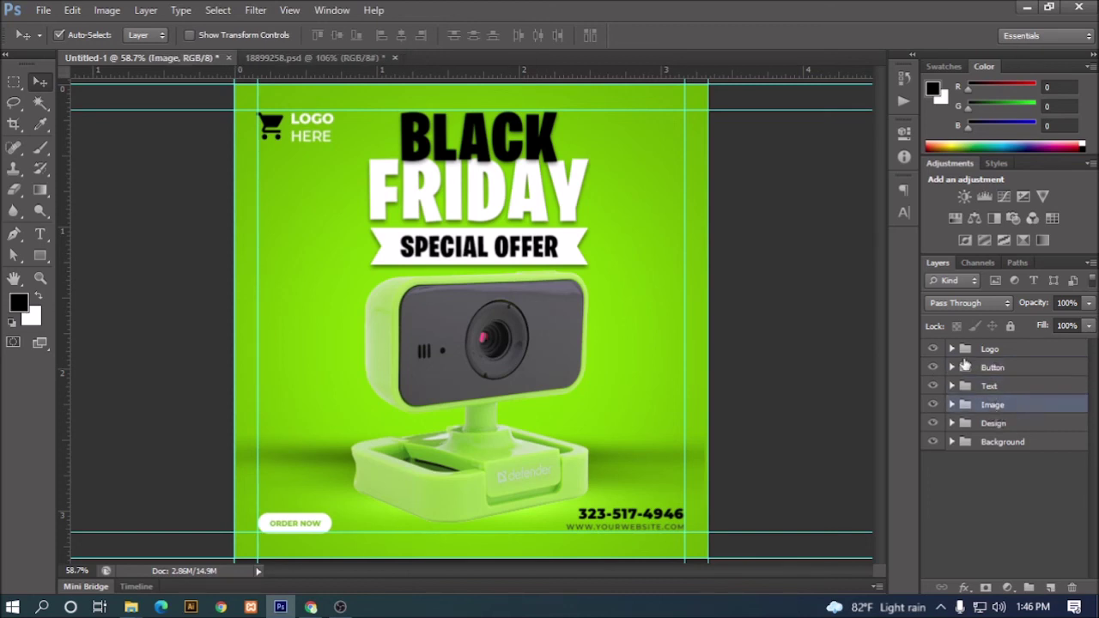
click(1009, 506)
alt+scroll(558, 491, up, 1)
alt+scroll(558, 497, down, 1)
alt+scroll(558, 497, down, 1)
alt+scroll(557, 497, up, 1)
alt+scroll(558, 497, down, 1)
alt+scroll(558, 497, up, 1)
alt+scroll(558, 497, down, 1)
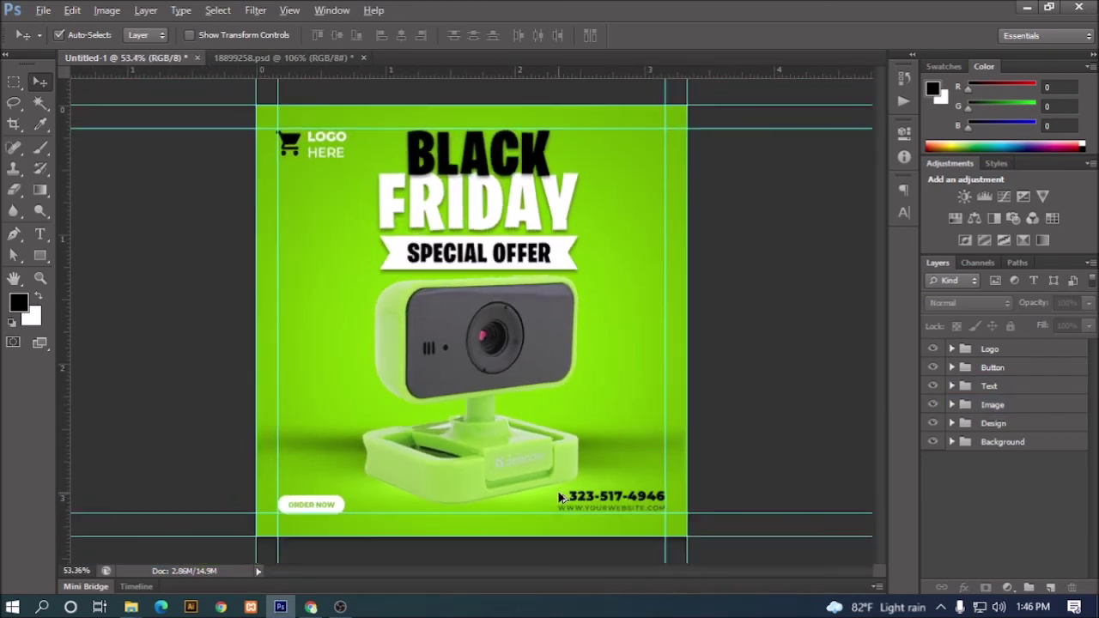